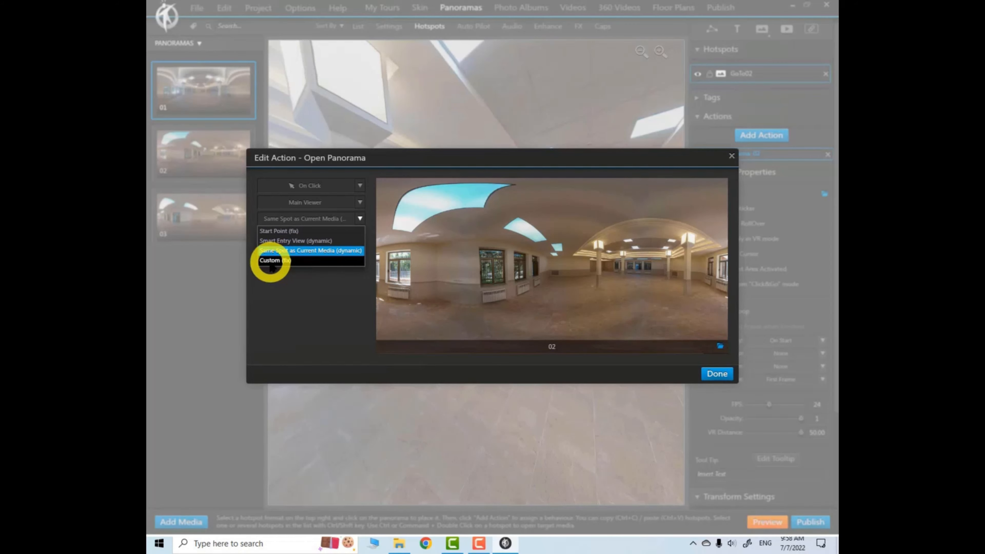
Try the Custom (fix) entry view for the Open Panorama 02 action, placing its view point at different spots on the panorama
{"action": "left_click", "coordinate": [273, 261]}
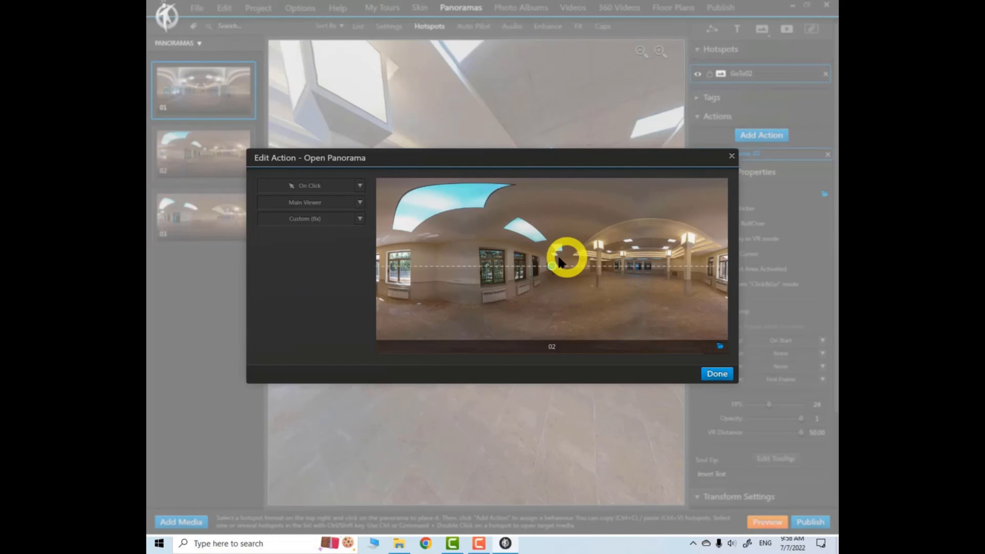
{"action": "left_click_drag", "start_coordinate": [554, 265], "coordinate": [691, 293]}
{"action": "left_click", "coordinate": [418, 293]}
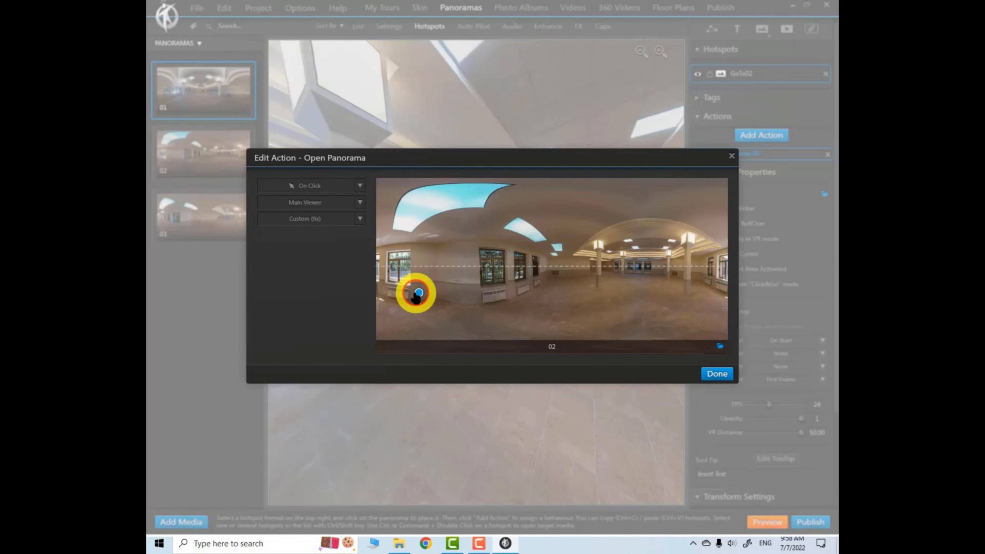
{"action": "left_click", "coordinate": [561, 247]}
{"action": "left_click", "coordinate": [644, 233]}
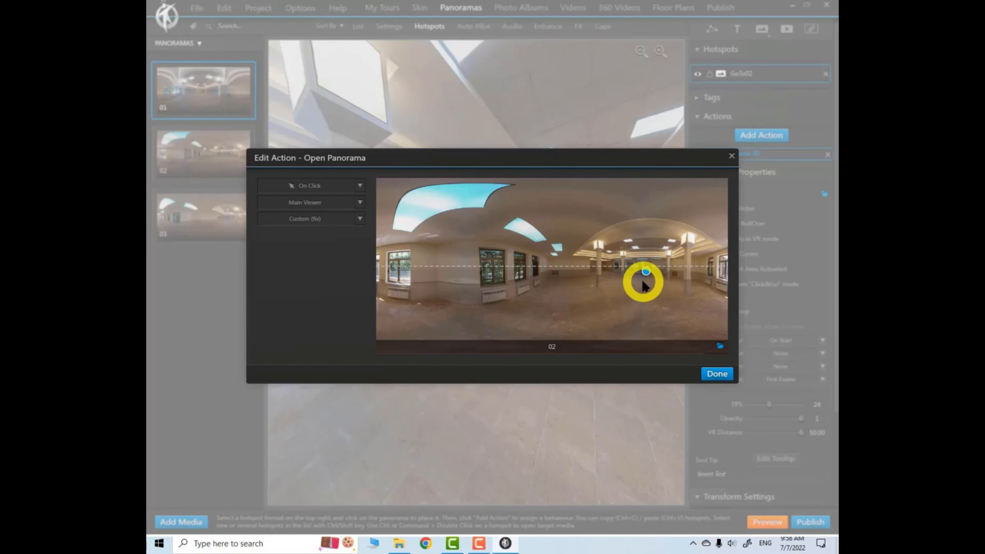
{"action": "left_click", "coordinate": [646, 272]}
{"action": "left_click", "coordinate": [566, 295]}
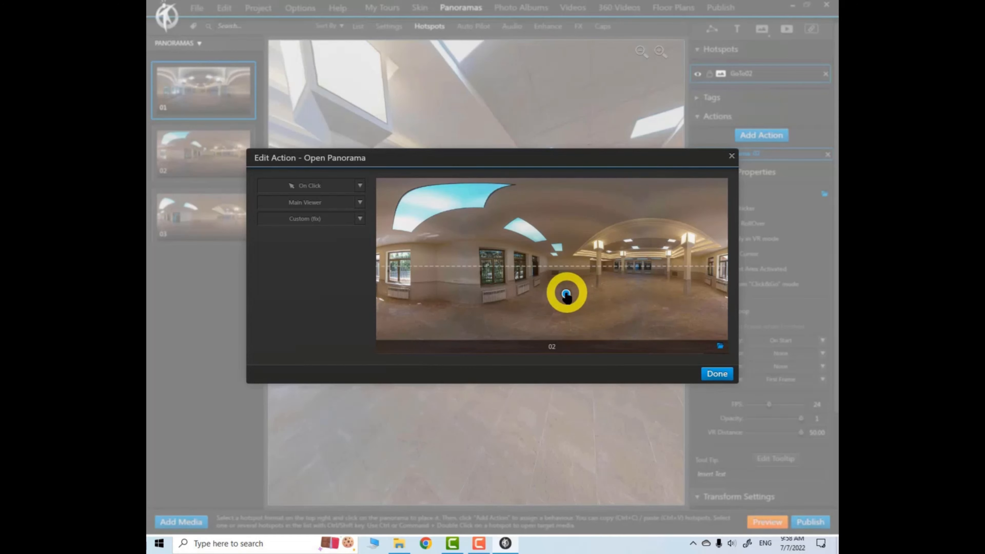
{"action": "left_click", "coordinate": [539, 267]}
Set the entry view of the Open Panorama 02 action to Smart Entry View (dynamic) and confirm the action
{"action": "left_click", "coordinate": [359, 219]}
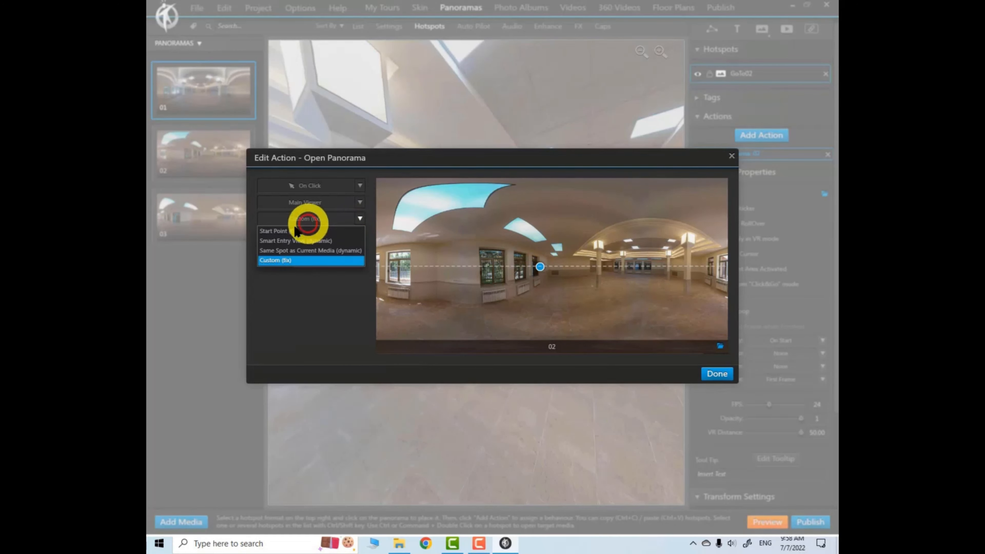
{"action": "left_click", "coordinate": [288, 237]}
{"action": "left_click", "coordinate": [718, 373]}
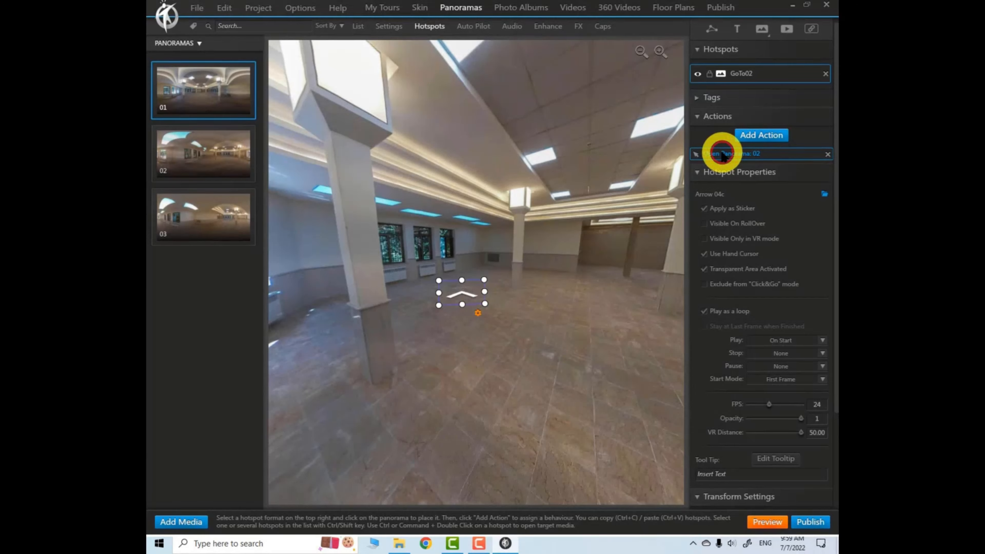
{"action": "left_click", "coordinate": [722, 154]}
{"action": "left_click", "coordinate": [359, 218]}
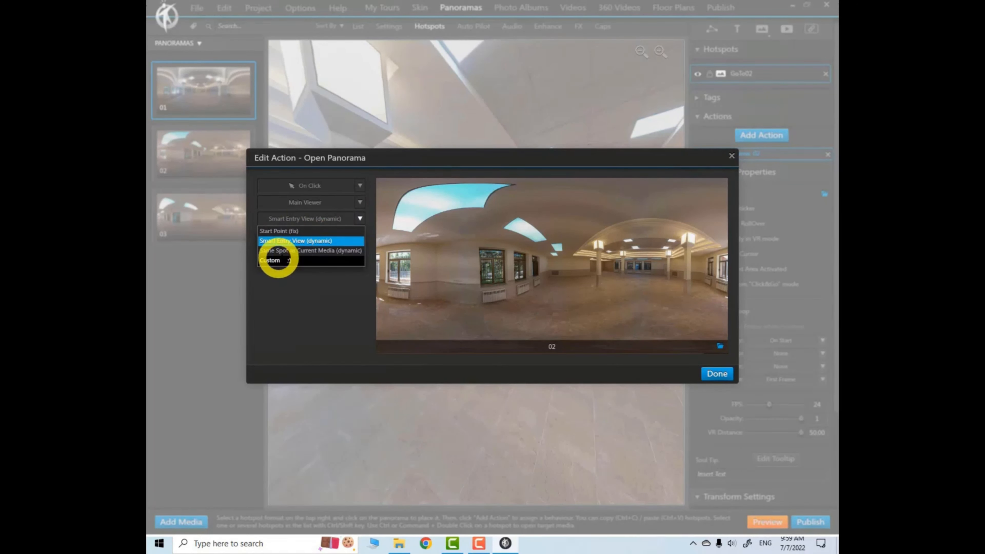
{"action": "left_click", "coordinate": [302, 241]}
{"action": "left_click", "coordinate": [717, 374]}
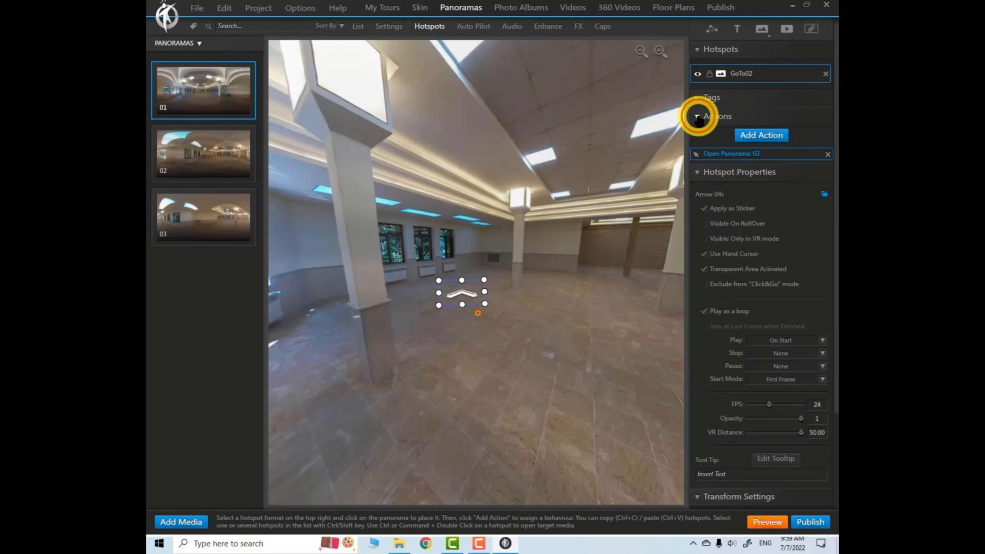
Collapse the hotspot's action settings, switch Apply as Sticker off and back on, and check how the sticker arrow scales at different zoom levels
{"action": "left_click", "coordinate": [698, 117]}
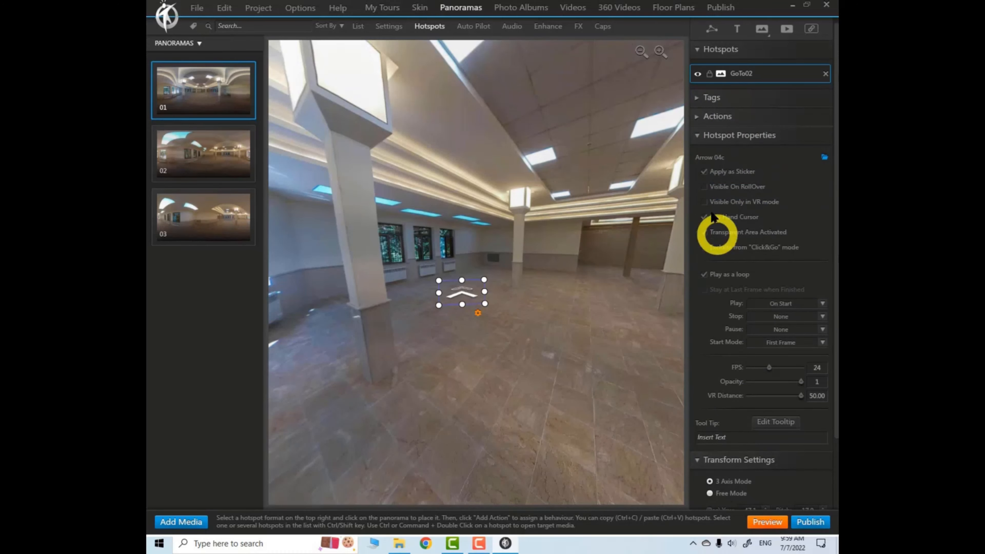
{"action": "left_click", "coordinate": [704, 172]}
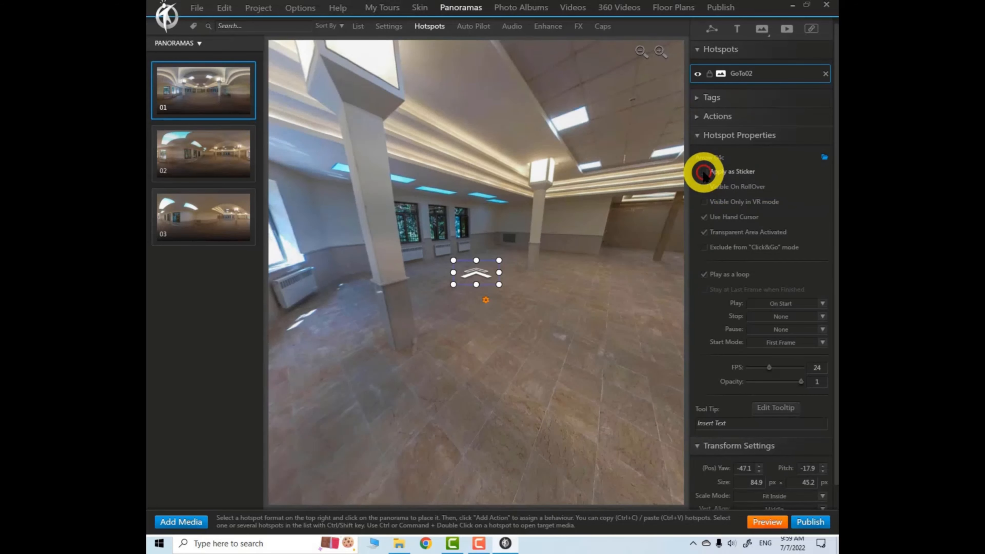
{"action": "left_click", "coordinate": [703, 173]}
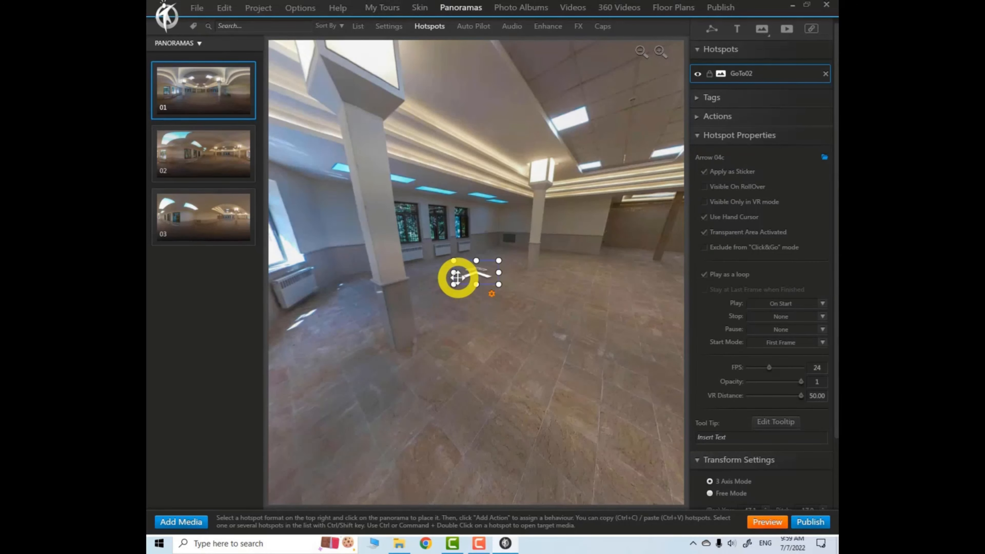
{"action": "scroll", "coordinate": [491, 273], "scroll_direction": "up", "scroll_amount": 4}
{"action": "scroll", "coordinate": [489, 273], "scroll_direction": "down", "scroll_amount": 8}
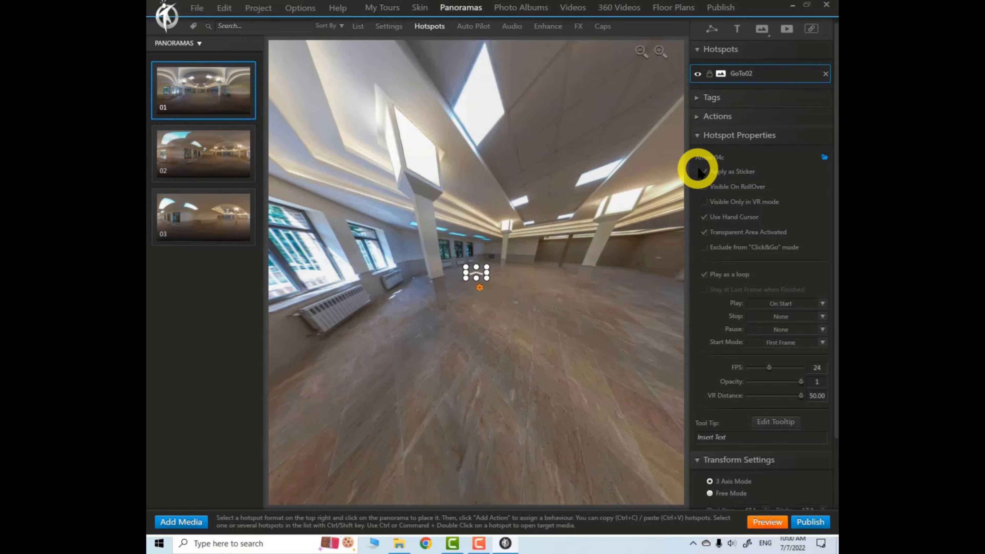
Turn off Apply as Sticker for the GoTo02 hotspot, compare the arrow's size at different zoom levels, and turn the option back on
{"action": "left_click", "coordinate": [703, 171]}
{"action": "scroll", "coordinate": [505, 276], "scroll_direction": "up", "scroll_amount": 7}
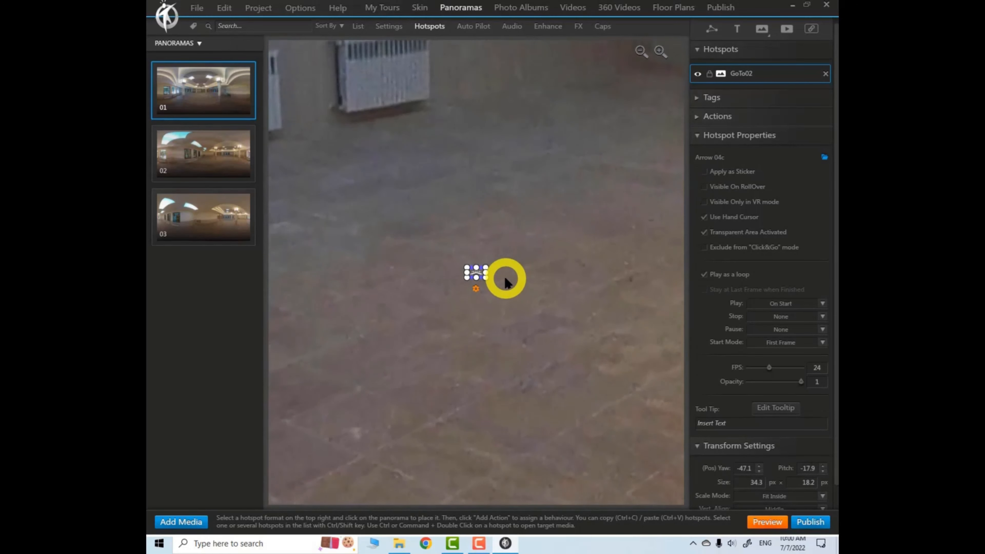
{"action": "scroll", "coordinate": [503, 276], "scroll_direction": "down", "scroll_amount": 7}
{"action": "scroll", "coordinate": [502, 276], "scroll_direction": "up", "scroll_amount": 2}
{"action": "scroll", "coordinate": [502, 277], "scroll_direction": "up", "scroll_amount": 6}
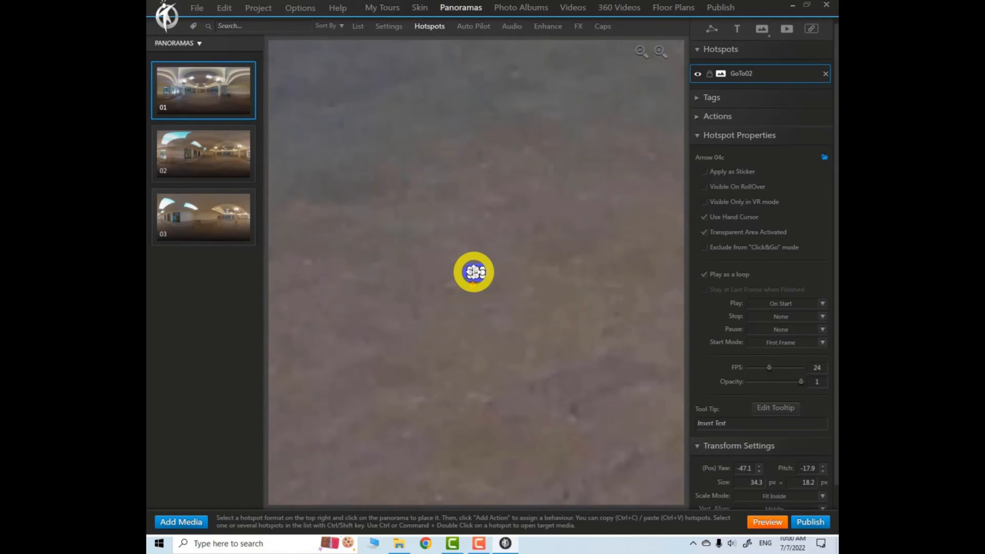
{"action": "scroll", "coordinate": [504, 278], "scroll_direction": "down", "scroll_amount": 5}
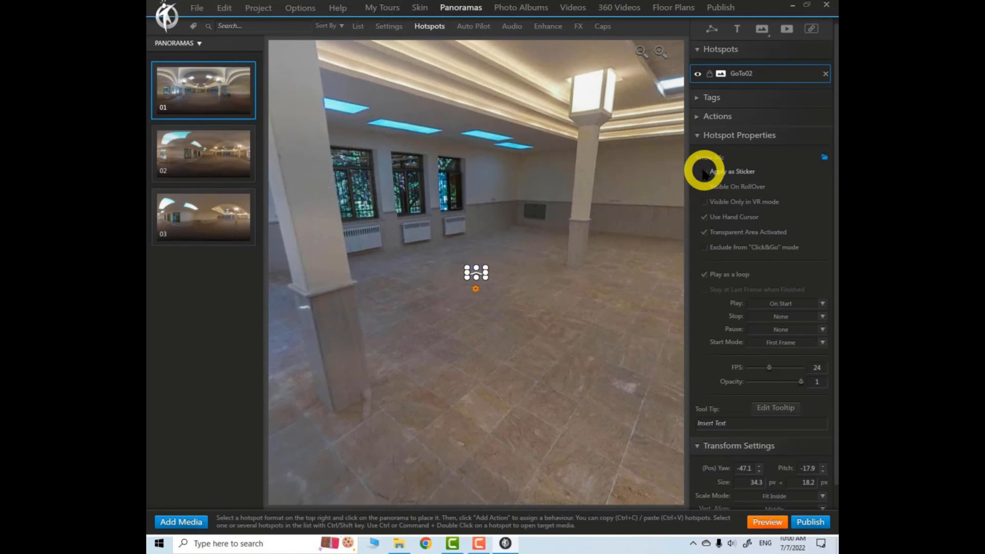
{"action": "left_click", "coordinate": [704, 171]}
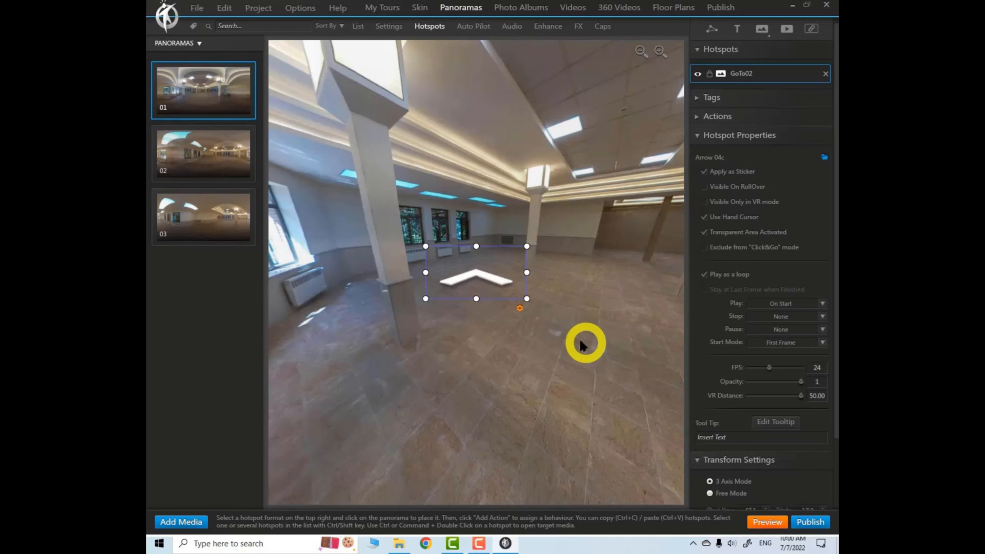
Try Visible On RollOver on the arrow hotspot, check its behaviour in the panorama, and turn the option off again
{"action": "left_click", "coordinate": [704, 187]}
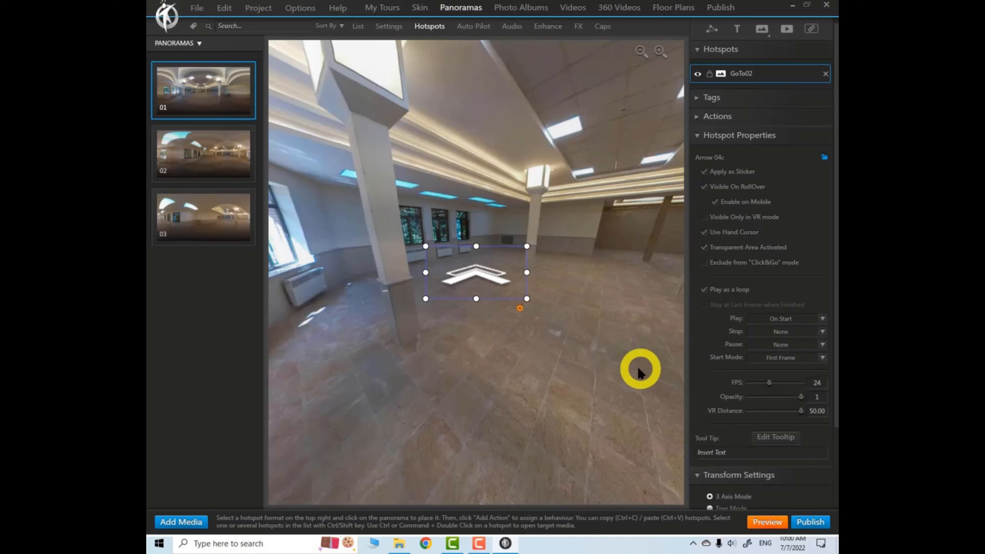
{"action": "left_click_drag", "start_coordinate": [326, 403], "coordinate": [530, 259]}
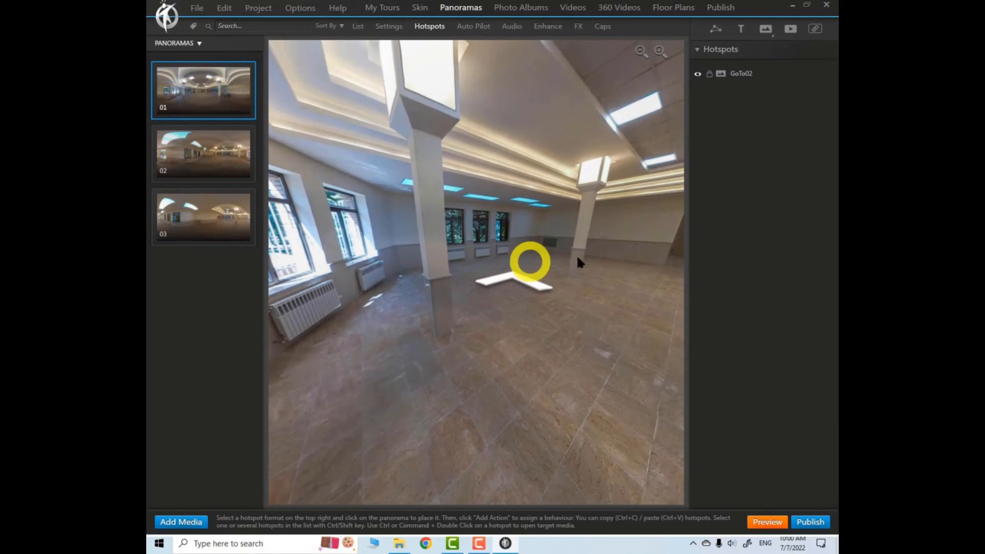
{"action": "left_click", "coordinate": [528, 276]}
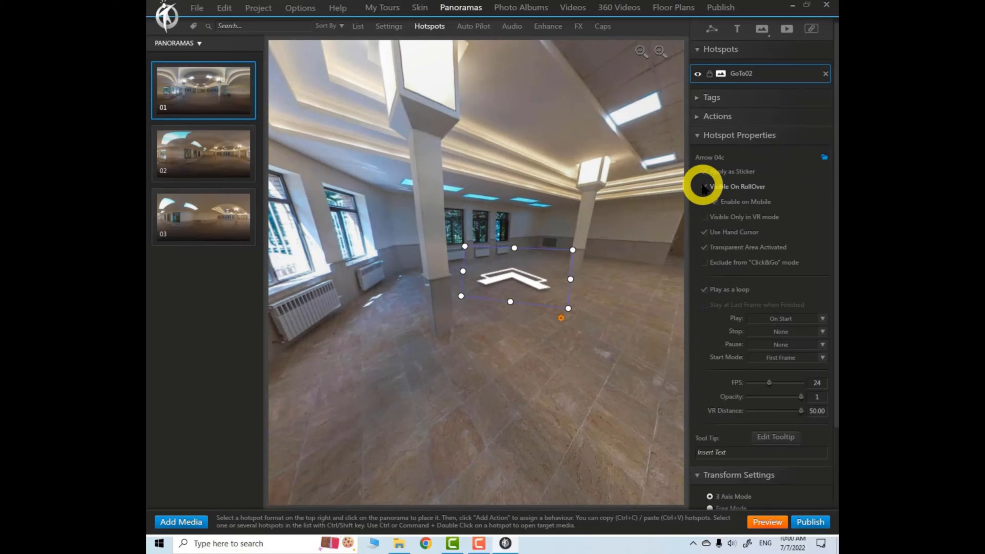
{"action": "left_click", "coordinate": [704, 187]}
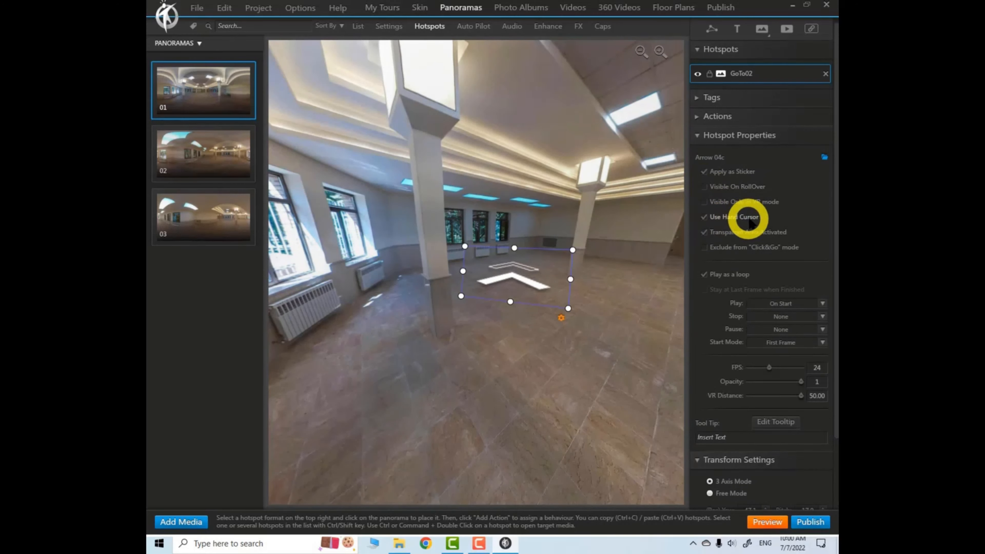
Reselect the arrow hotspot, try it with Transparent Area Activated turned off, and leave the option enabled
{"action": "left_click_drag", "start_coordinate": [585, 290], "coordinate": [650, 279]}
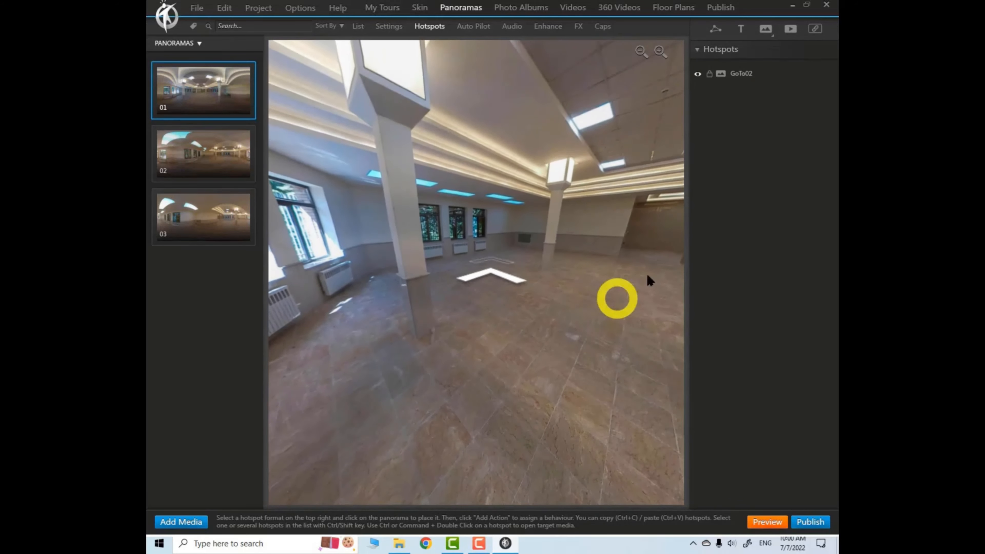
{"action": "left_click", "coordinate": [489, 275]}
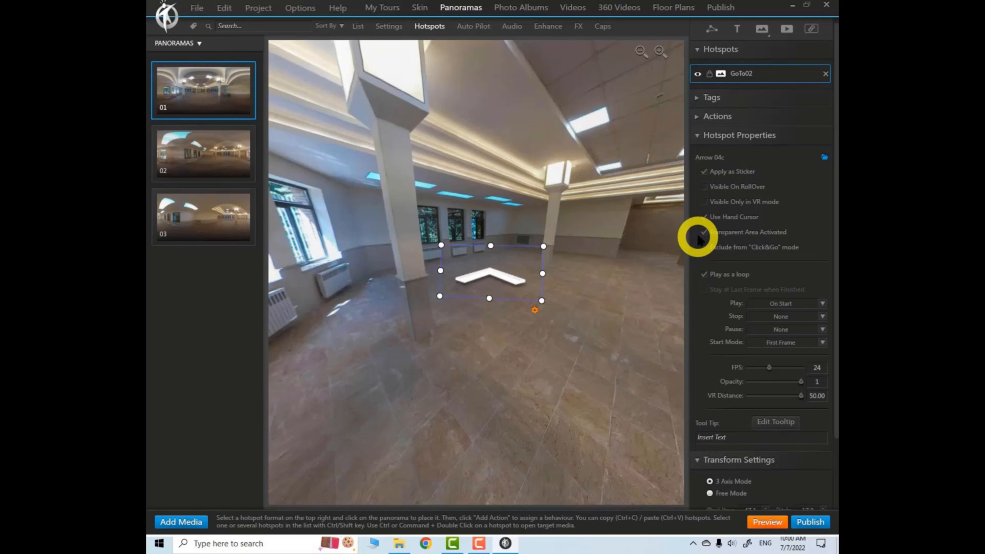
{"action": "left_click", "coordinate": [701, 231]}
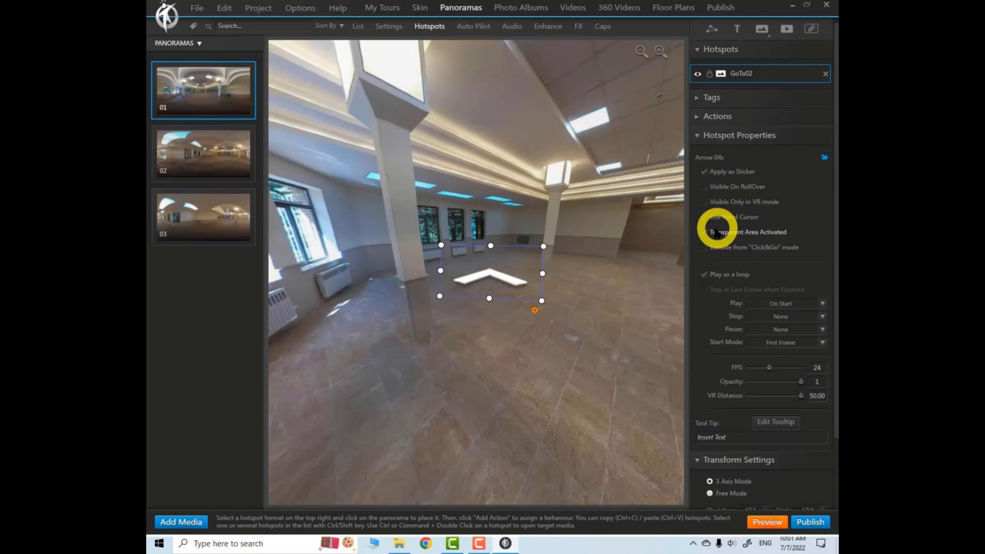
{"action": "left_click", "coordinate": [704, 233]}
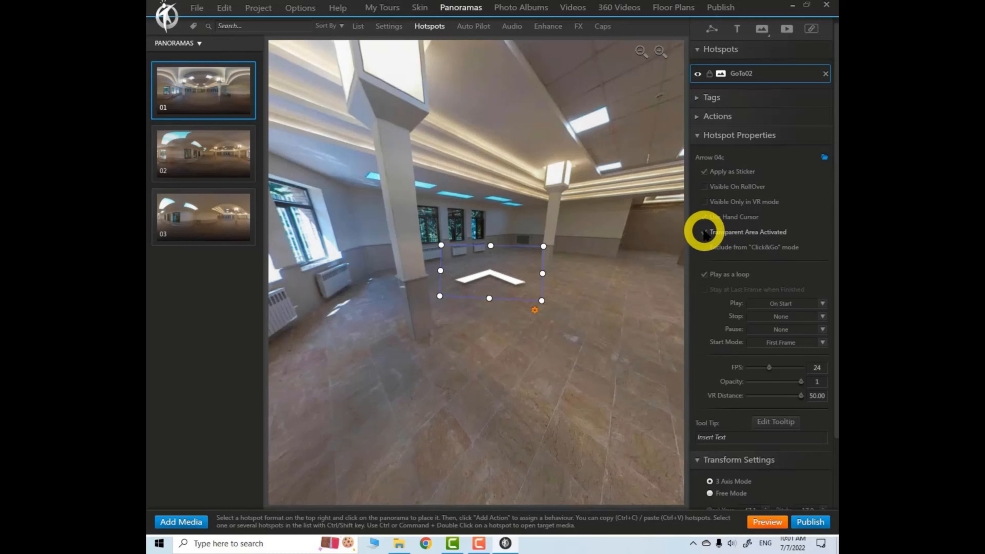
{"action": "left_click", "coordinate": [704, 232]}
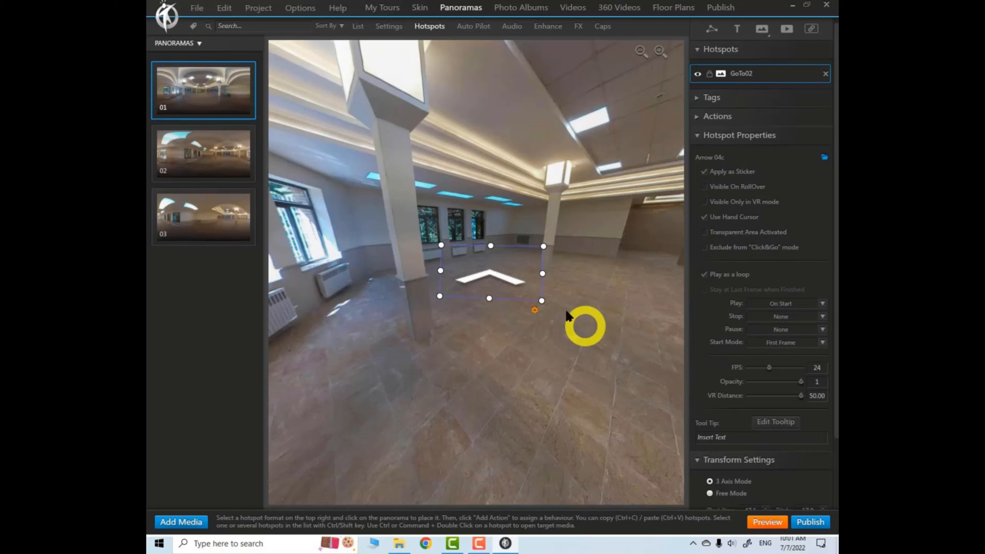
{"action": "left_click", "coordinate": [705, 233]}
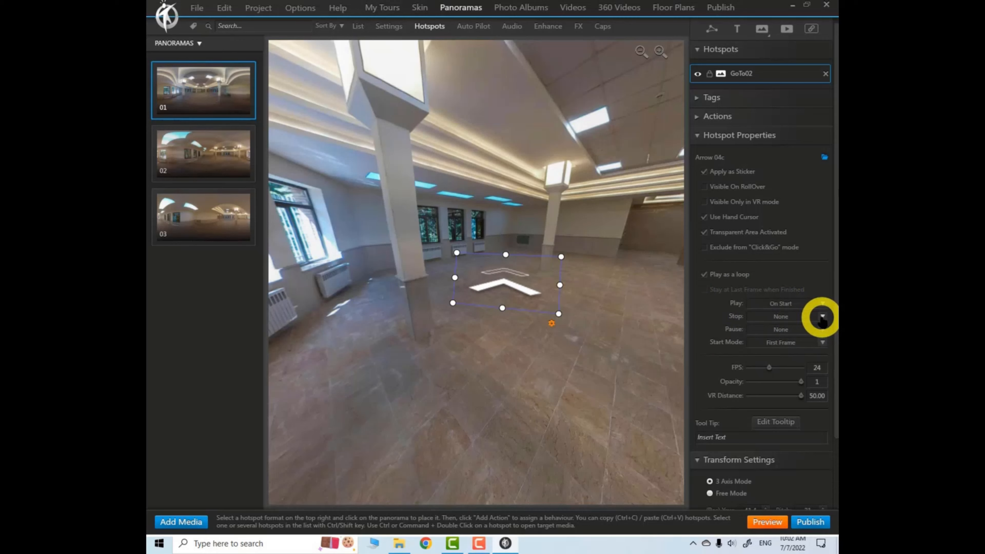
Examine the options available for the arrow animation's Stop, Pause and Start Mode settings
{"action": "left_click", "coordinate": [822, 317]}
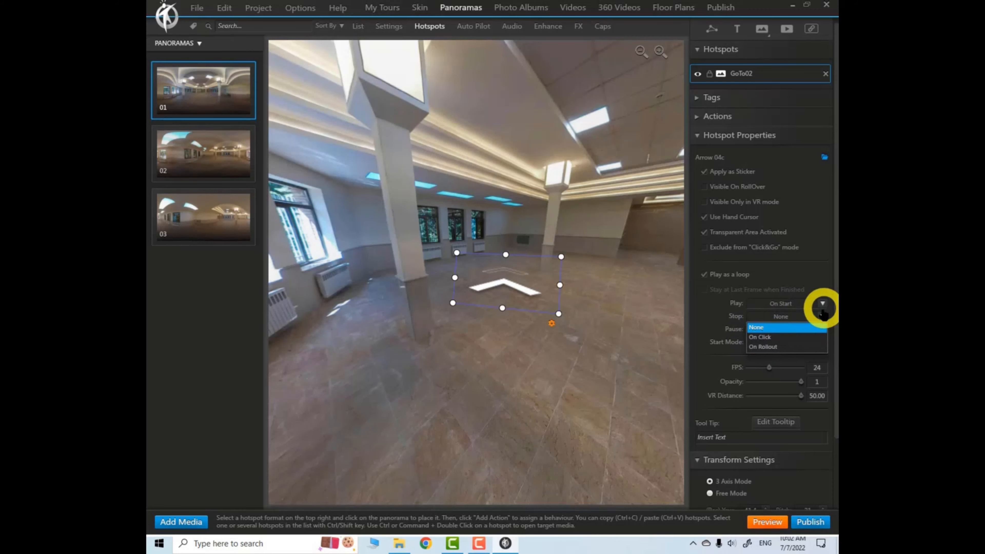
{"action": "left_click", "coordinate": [823, 318]}
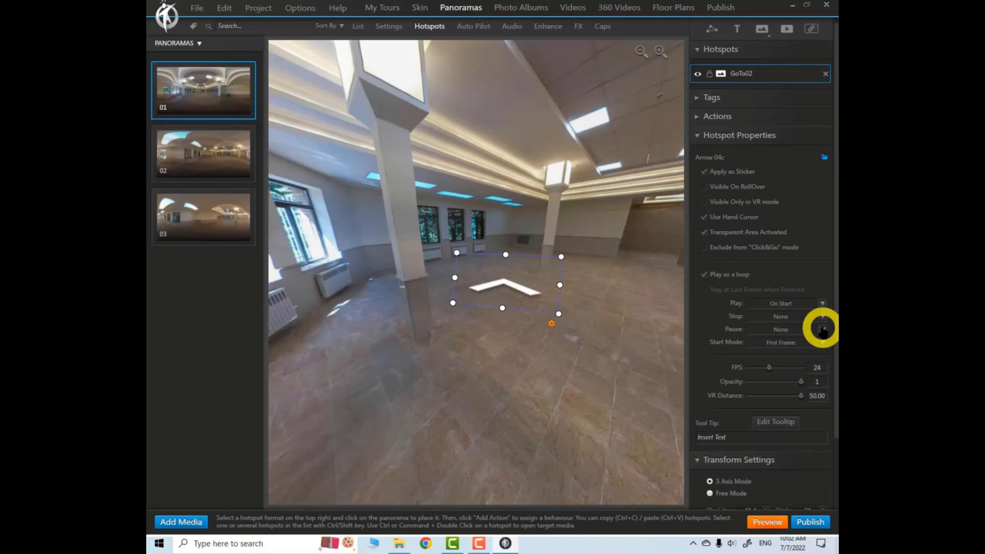
{"action": "left_click", "coordinate": [823, 329]}
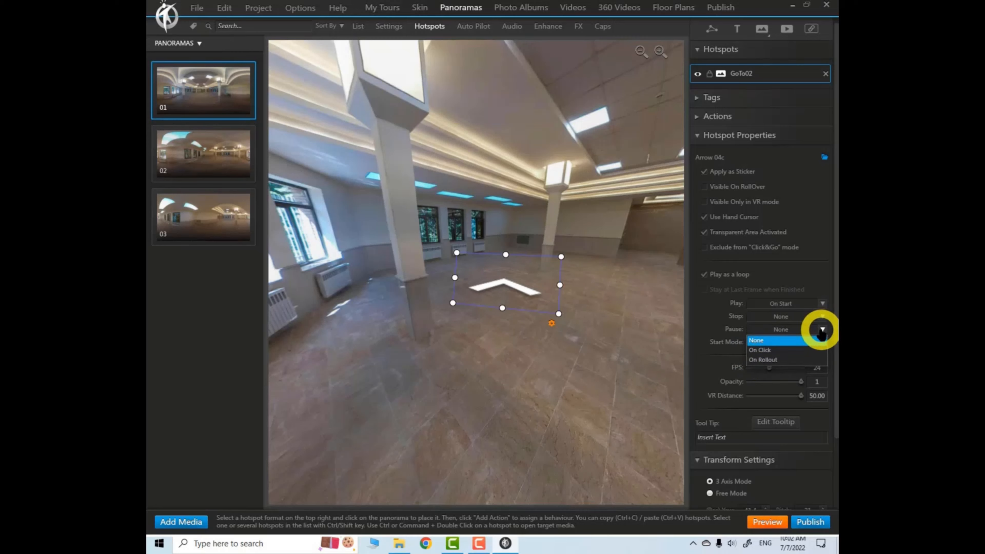
{"action": "left_click", "coordinate": [821, 330]}
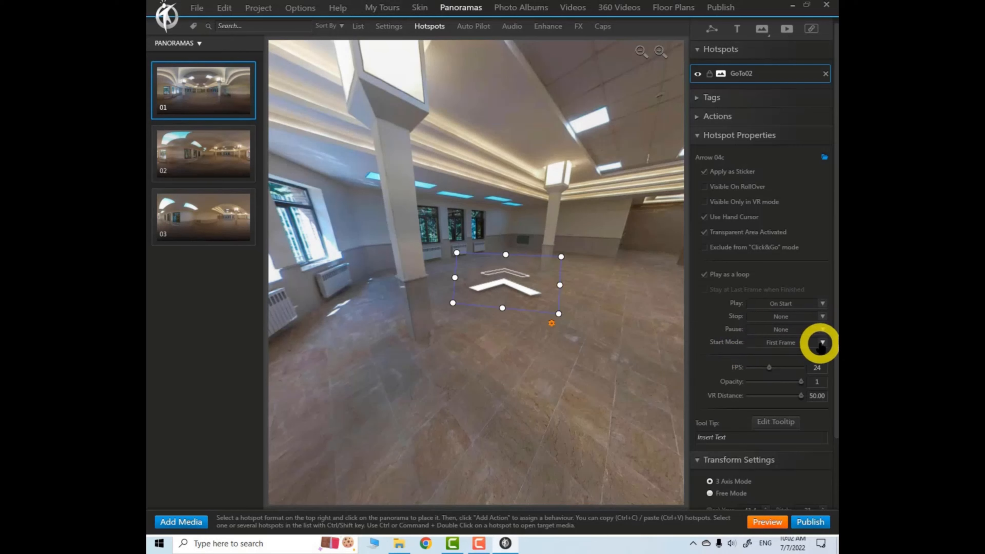
{"action": "left_click", "coordinate": [822, 343]}
{"action": "left_click", "coordinate": [822, 344]}
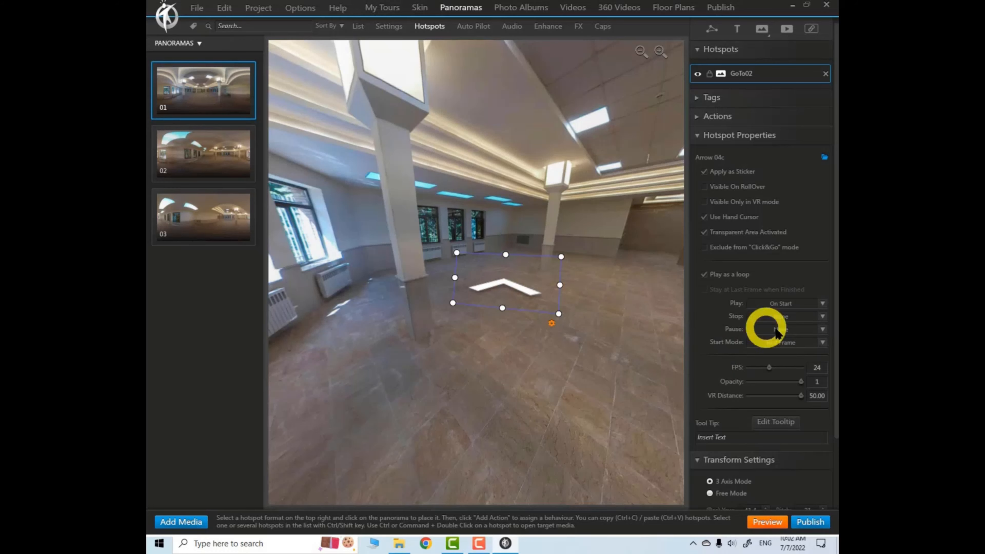
{"action": "left_click", "coordinate": [821, 342]}
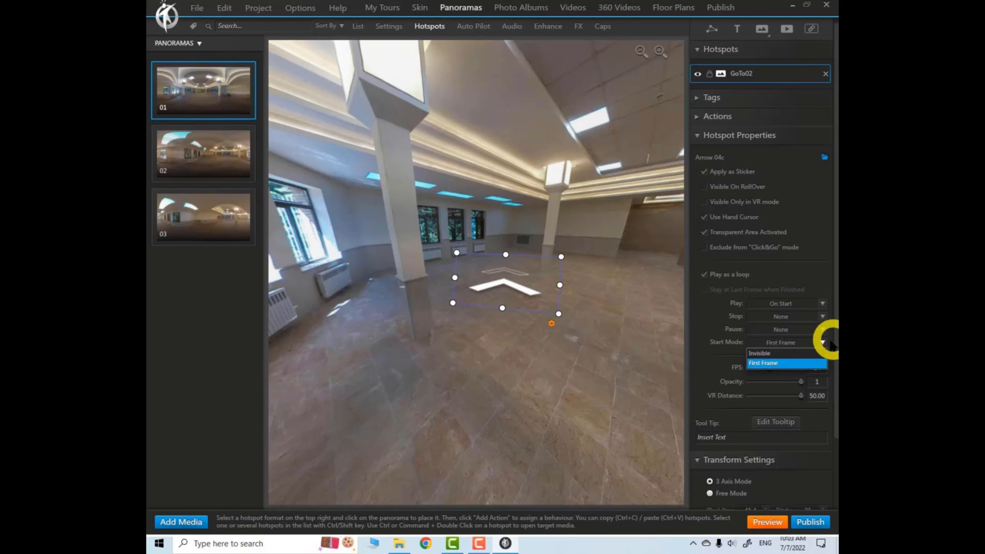
{"action": "left_click", "coordinate": [829, 342]}
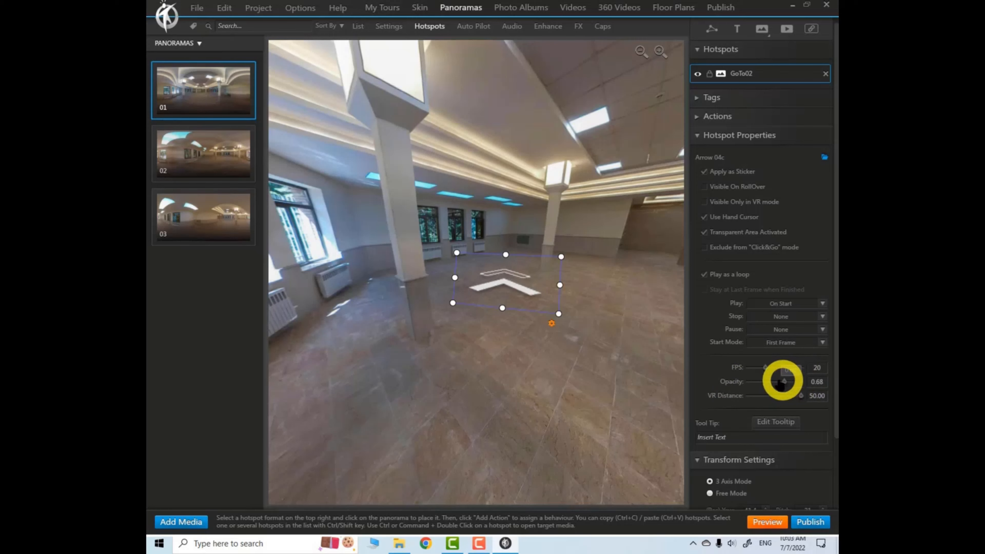
Try lowering the arrow hotspot's opacity to about 0.68
{"action": "left_click_drag", "start_coordinate": [795, 381], "coordinate": [784, 383]}
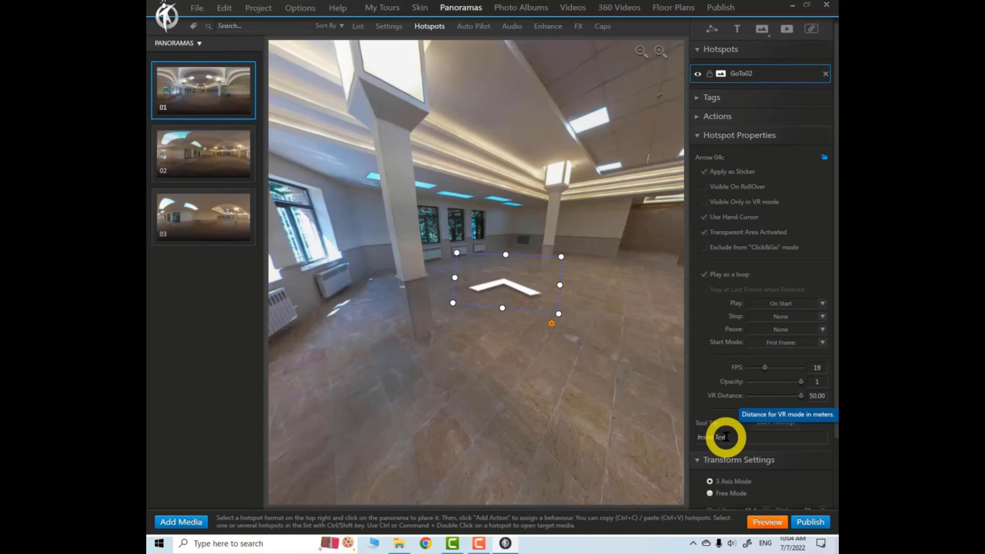
Enter the Persian tooltip text "کلیک کنید" for the arrow hotspot and save the tooltip style, applied to all skin components
{"action": "left_click", "coordinate": [729, 437]}
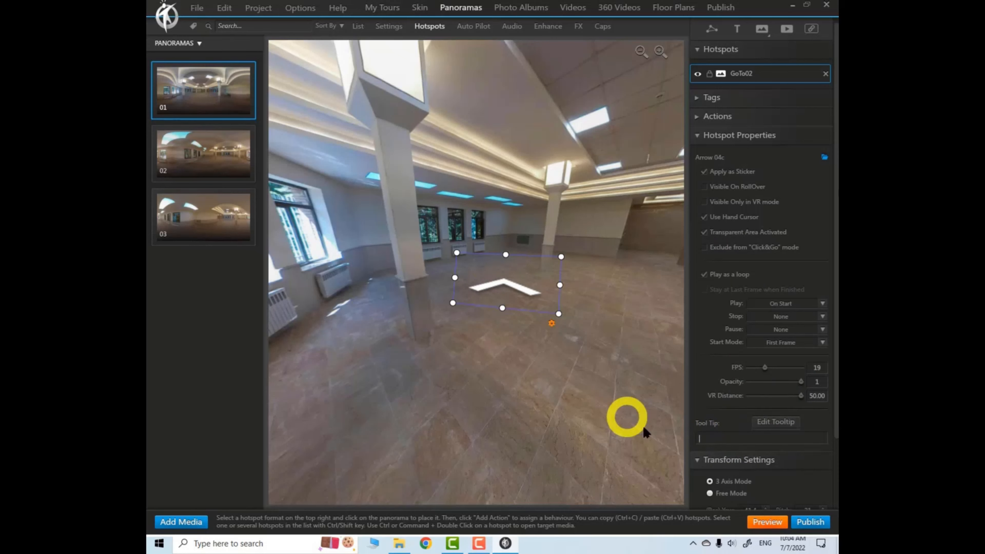
{"action": "left_click", "coordinate": [708, 436]}
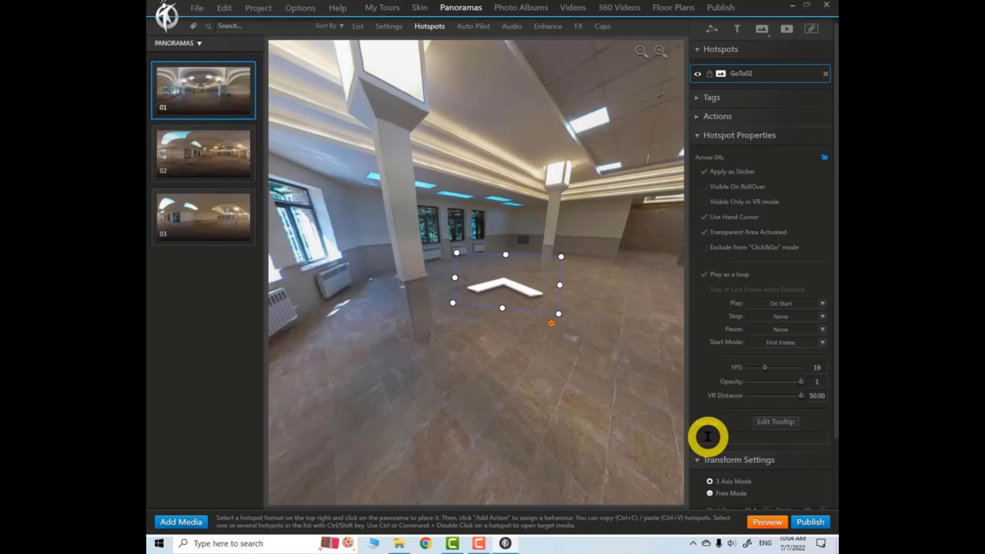
{"action": "key", "text": "alt+shift"}
{"action": "left_click", "coordinate": [528, 427]}
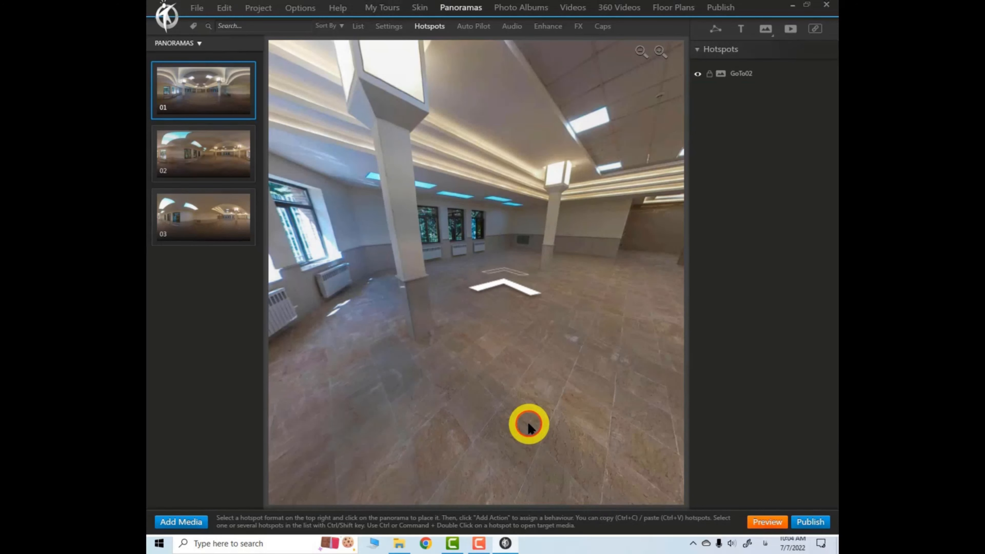
{"action": "left_click", "coordinate": [504, 282]}
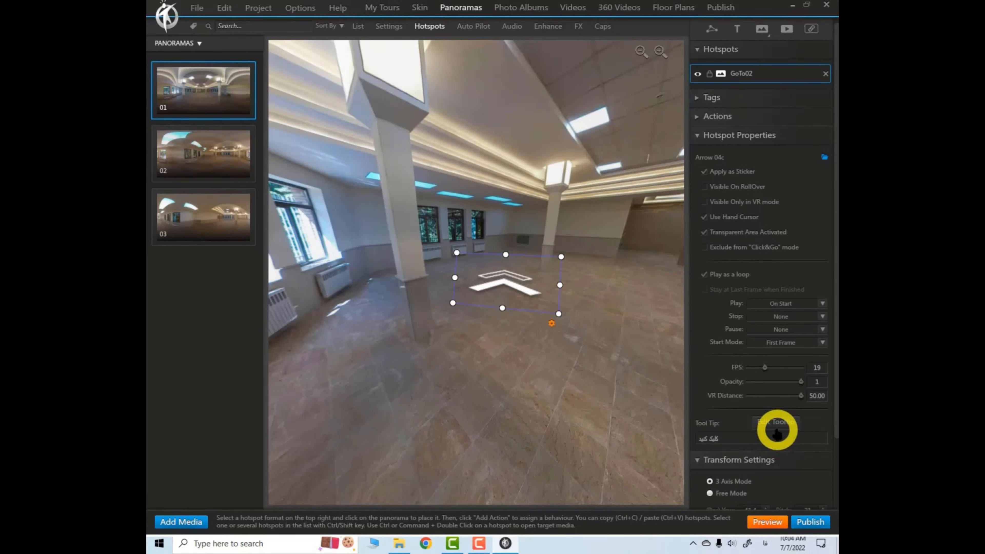
{"action": "left_click", "coordinate": [777, 422]}
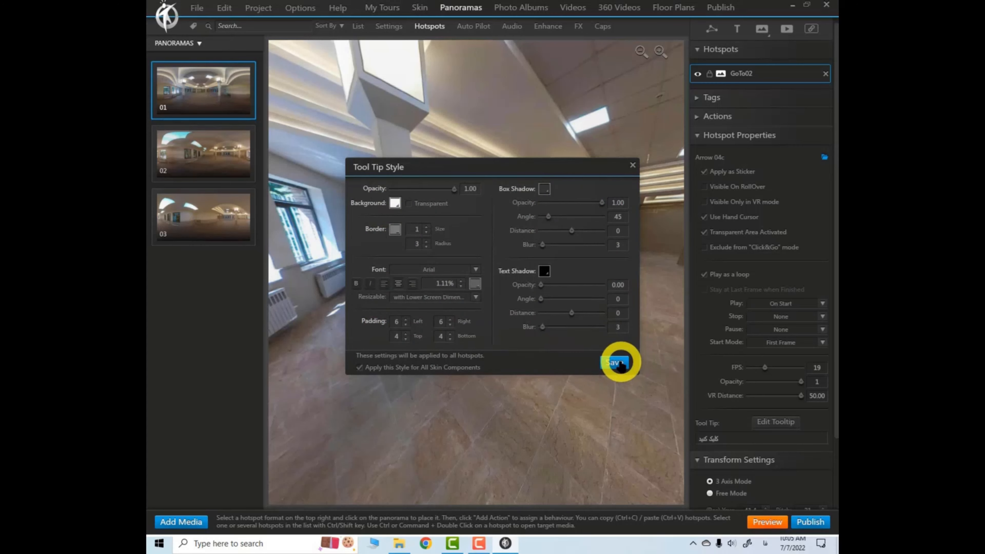
{"action": "left_click", "coordinate": [617, 365]}
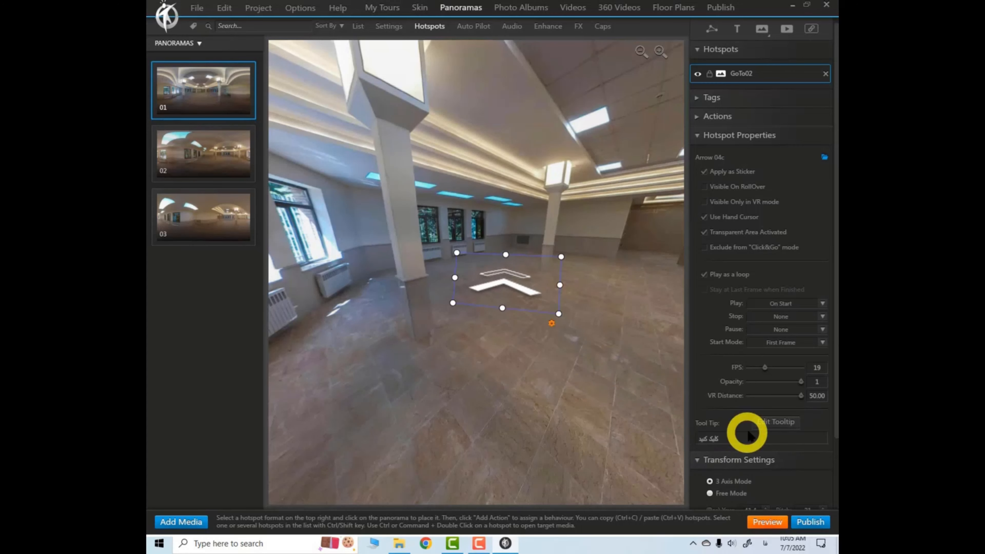
Move the arrow hotspot to about yaw -40.5 and pitch -18, try Free Mode, and return it to 3 Axis Mode
{"action": "scroll", "coordinate": [757, 430], "scroll_direction": "down", "scroll_amount": 1}
{"action": "left_click", "coordinate": [710, 120]}
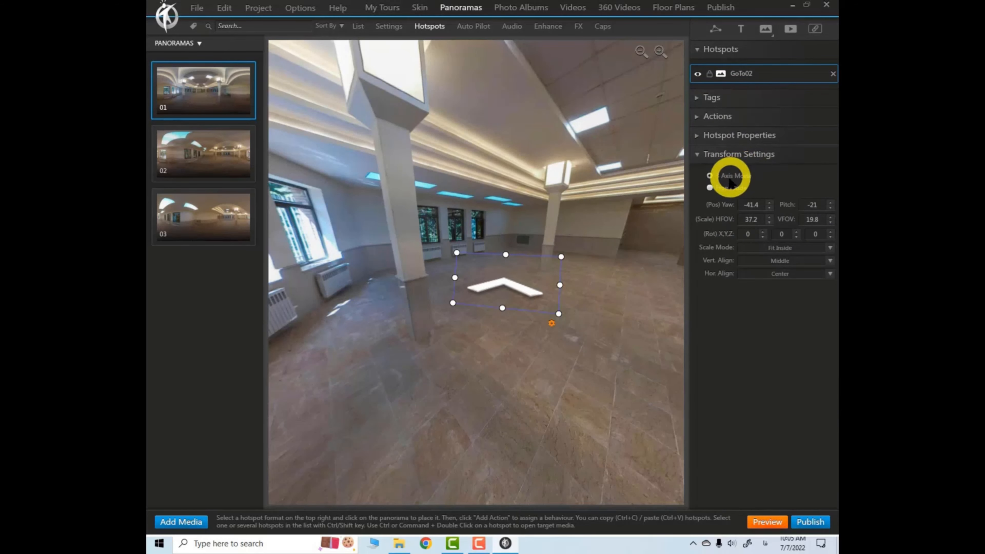
{"action": "left_click_drag", "start_coordinate": [523, 283], "coordinate": [526, 271]}
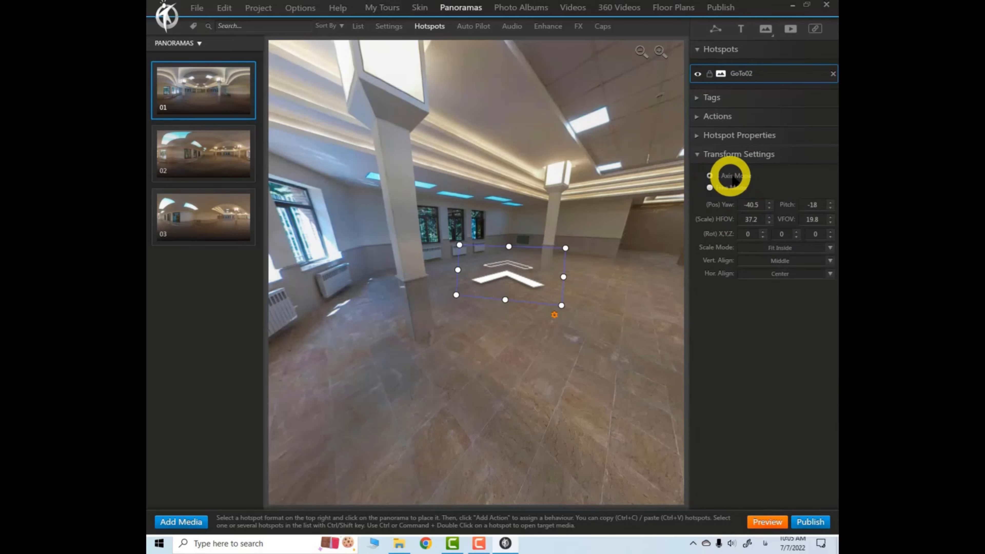
{"action": "left_click", "coordinate": [709, 189]}
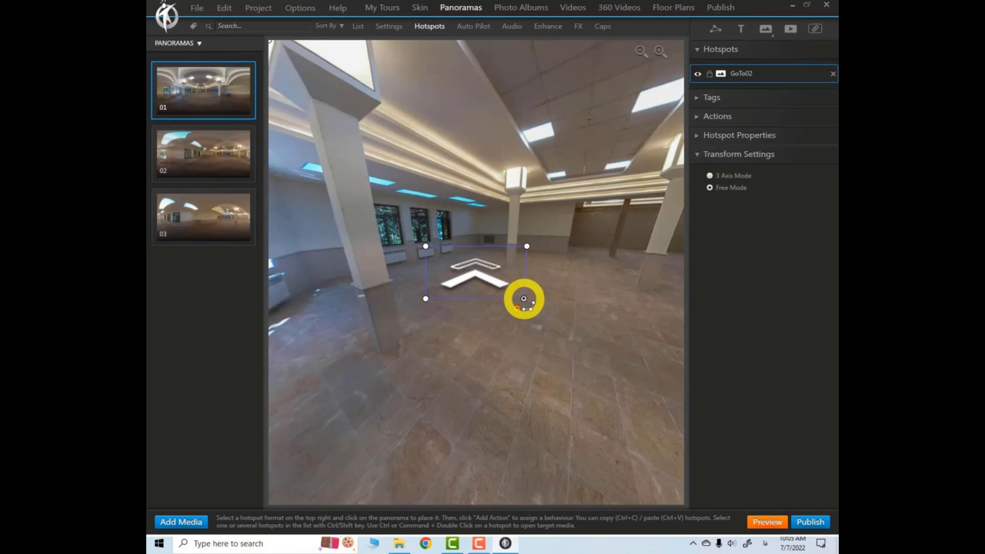
{"action": "left_click", "coordinate": [709, 175]}
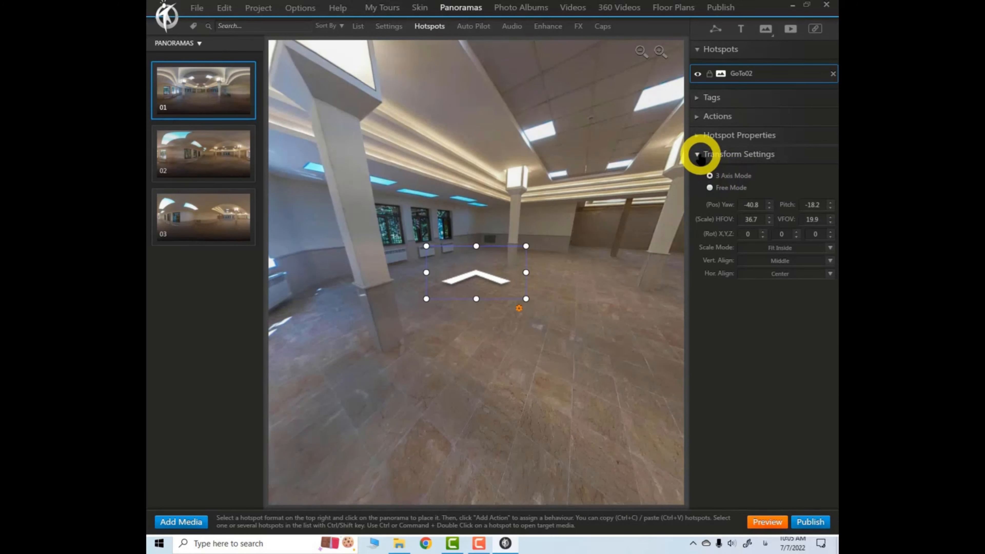
{"action": "left_click", "coordinate": [697, 154]}
Preview the tour, look around panorama 01 for the arrow hotspot, and follow it to test the link
{"action": "left_click", "coordinate": [766, 523]}
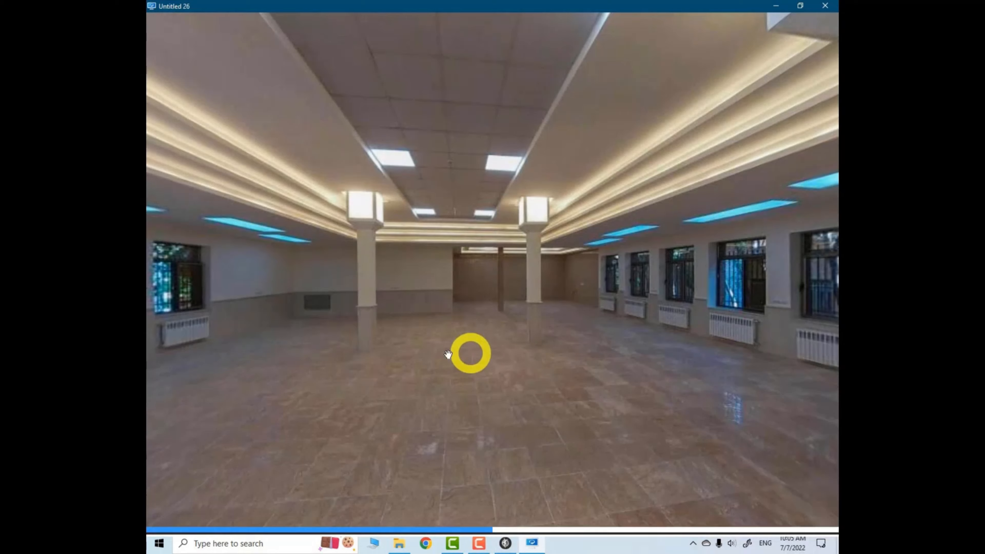
{"action": "left_click_drag", "start_coordinate": [446, 354], "coordinate": [660, 379]}
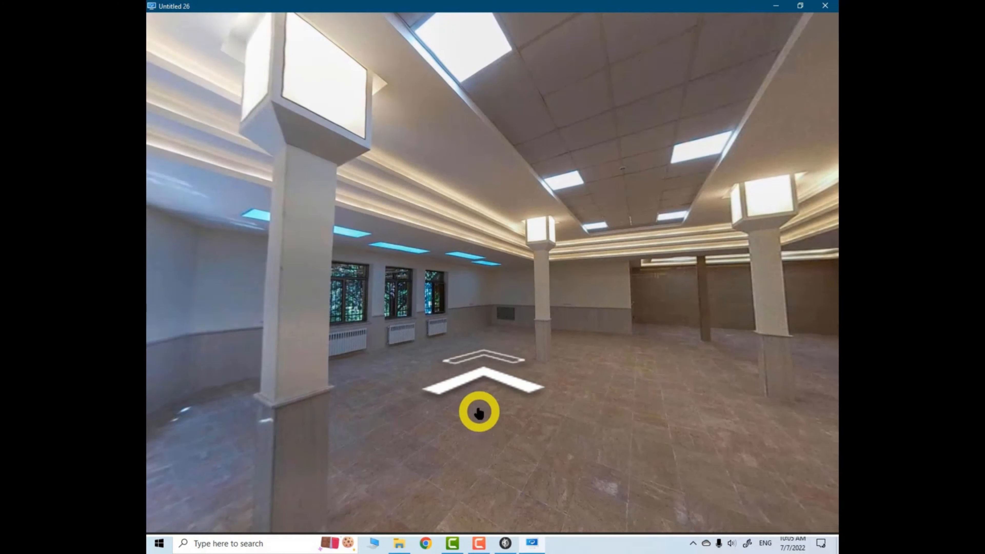
{"action": "left_click", "coordinate": [481, 361]}
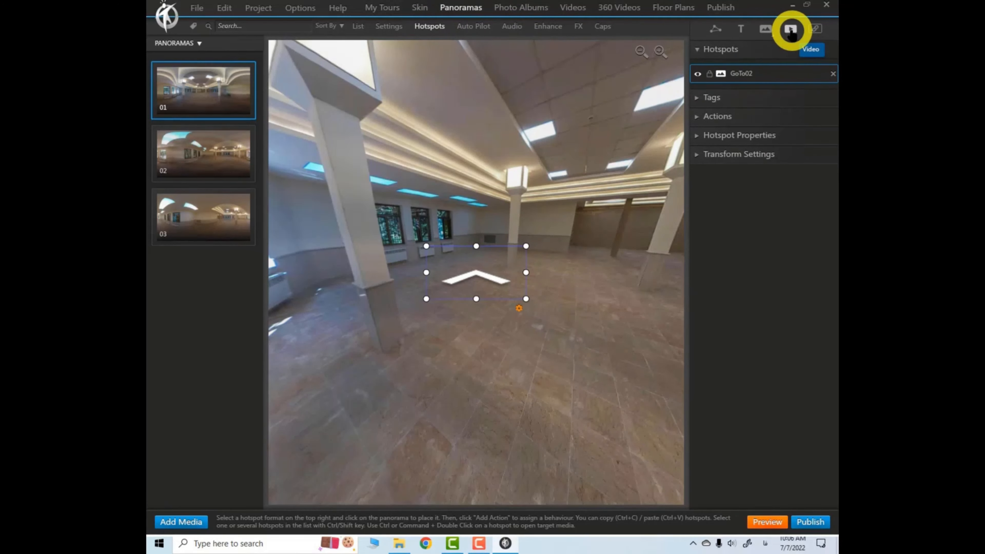
Add a video hotspot from video5985528709321330562.mp4 in the Downloads folder and place it on the wall beside the windows in panorama 01
{"action": "left_click_drag", "start_coordinate": [598, 191], "coordinate": [512, 295]}
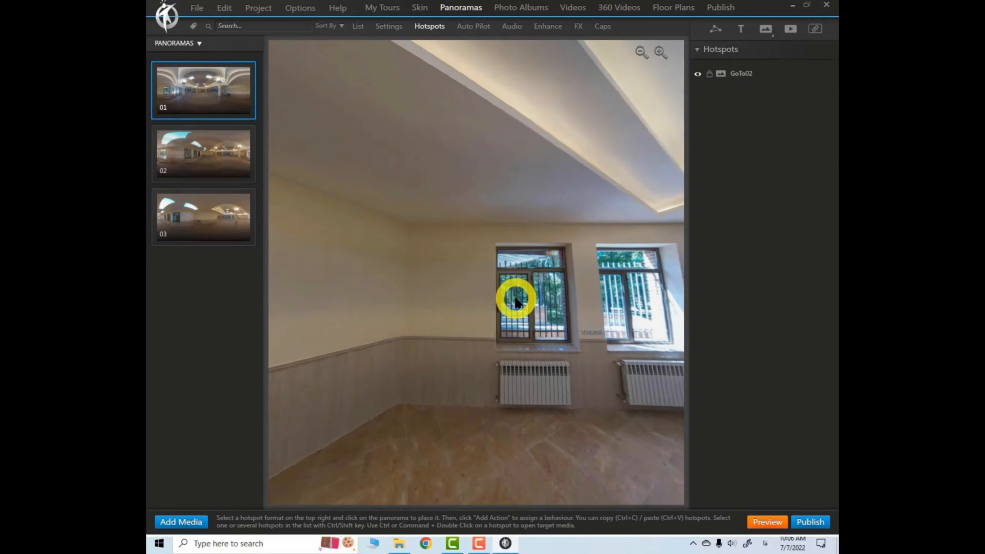
{"action": "left_click", "coordinate": [790, 29]}
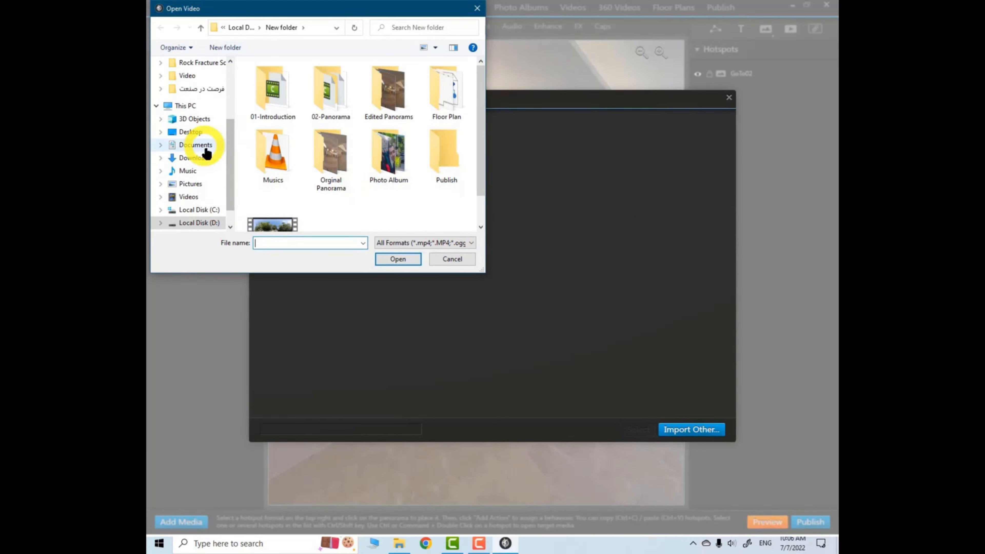
{"action": "left_click", "coordinate": [196, 158]}
{"action": "left_click", "coordinate": [299, 123]}
{"action": "double_click", "coordinate": [298, 124]}
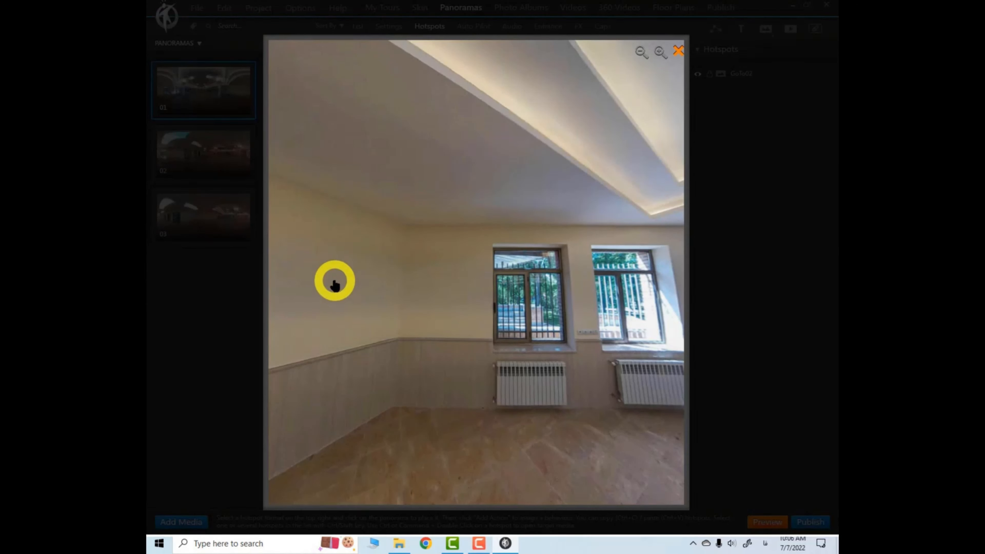
{"action": "left_click", "coordinate": [345, 267]}
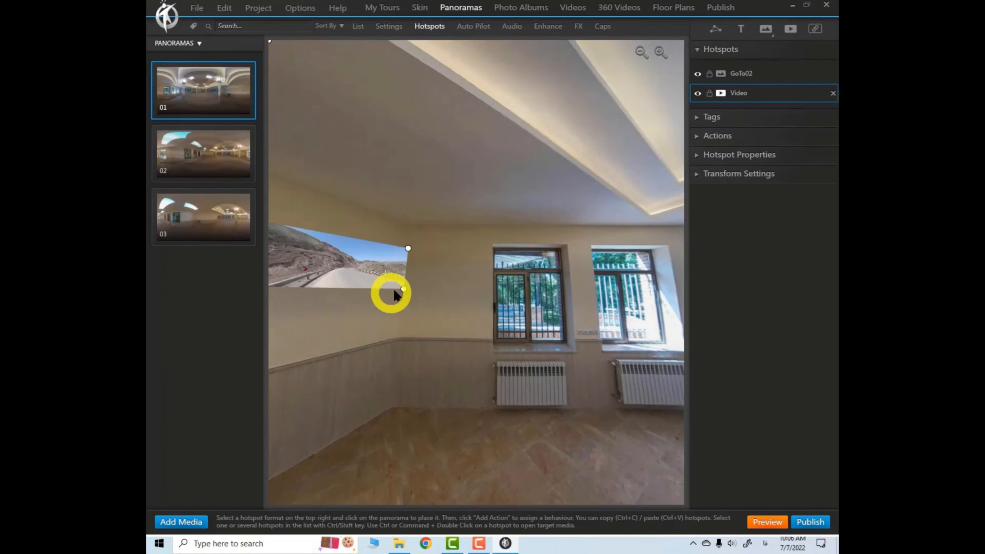
Reposition the video hotspot on the wall near the room corner and pull its corners outward to fit the wall's perspective
{"action": "mouse_move", "coordinate": [374, 268]}
{"action": "left_mouse_down"}
{"action": "mouse_move", "coordinate": [433, 278]}
{"action": "mouse_move", "coordinate": [466, 268]}
{"action": "mouse_move", "coordinate": [381, 268]}
{"action": "left_mouse_up"}
{"action": "left_click_drag", "start_coordinate": [363, 358], "coordinate": [549, 362]}
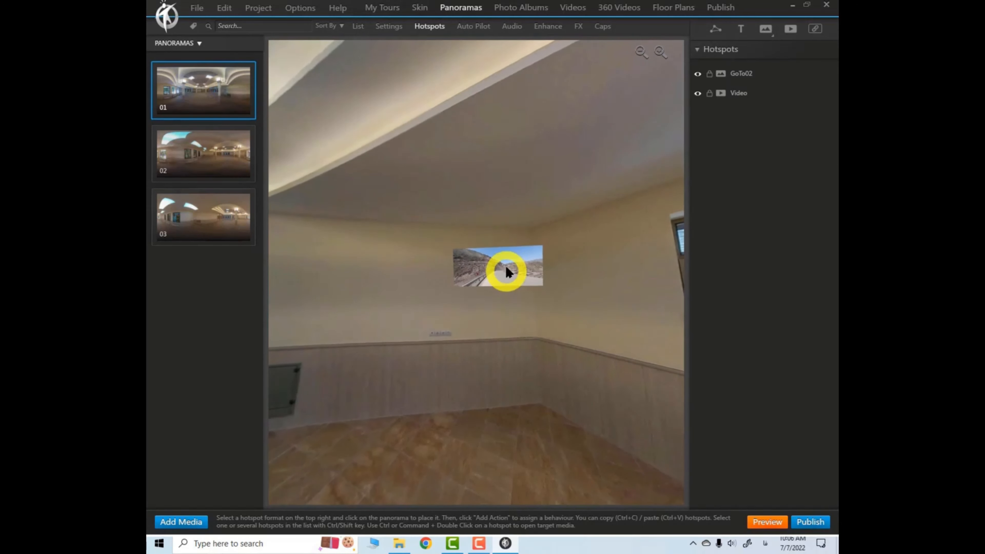
{"action": "left_click", "coordinate": [481, 269]}
{"action": "mouse_move", "coordinate": [479, 265]}
{"action": "left_mouse_down"}
{"action": "mouse_move", "coordinate": [449, 264]}
{"action": "mouse_move", "coordinate": [461, 269]}
{"action": "left_mouse_up"}
{"action": "left_click_drag", "start_coordinate": [507, 291], "coordinate": [510, 333]}
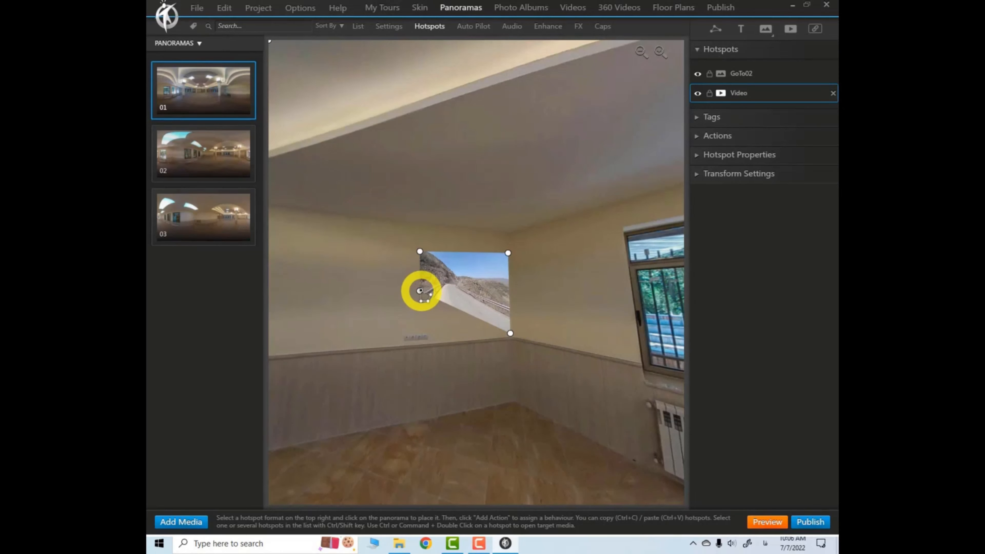
{"action": "left_click_drag", "start_coordinate": [420, 289], "coordinate": [400, 342]}
{"action": "left_click_drag", "start_coordinate": [420, 252], "coordinate": [389, 245]}
{"action": "left_click_drag", "start_coordinate": [401, 343], "coordinate": [394, 346]}
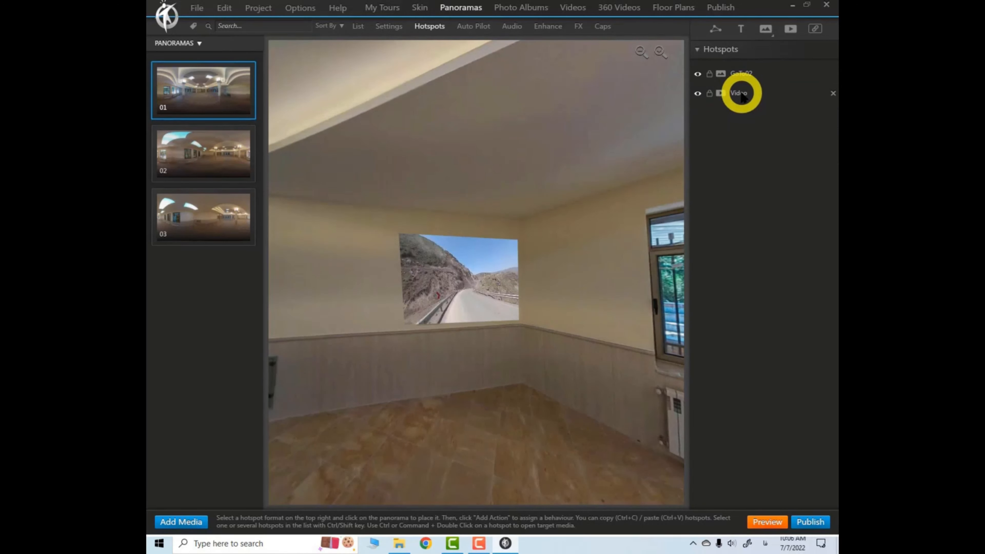
Show the video hotspot's properties and examine its Play trigger options, leaving Play at On Click
{"action": "left_click", "coordinate": [740, 94]}
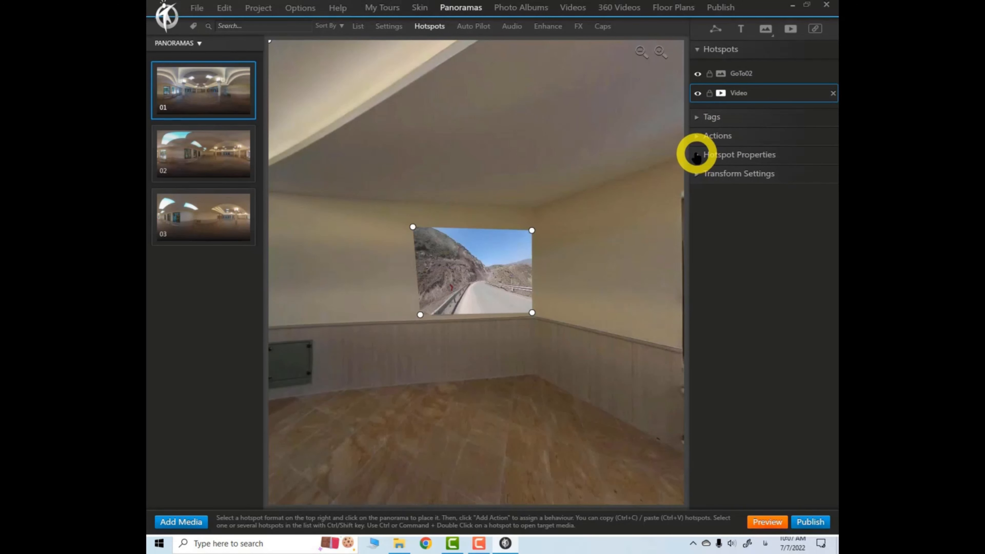
{"action": "left_click", "coordinate": [696, 155]}
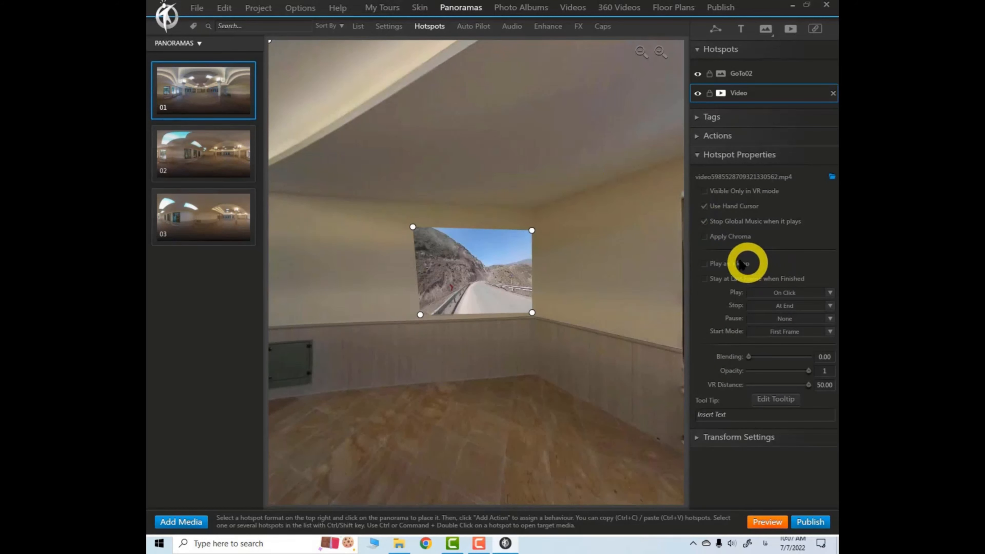
{"action": "left_click_drag", "start_coordinate": [578, 264], "coordinate": [466, 252]}
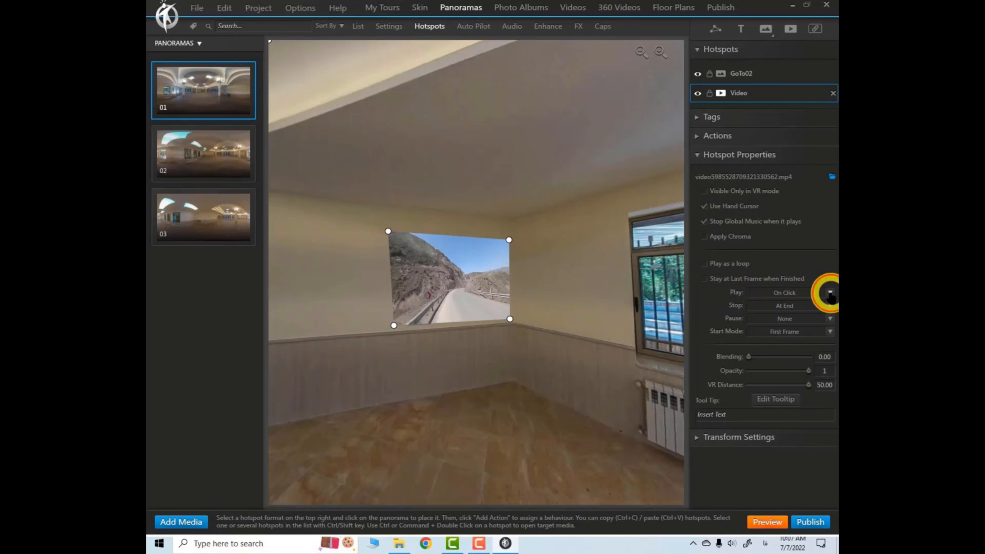
{"action": "left_click", "coordinate": [829, 293]}
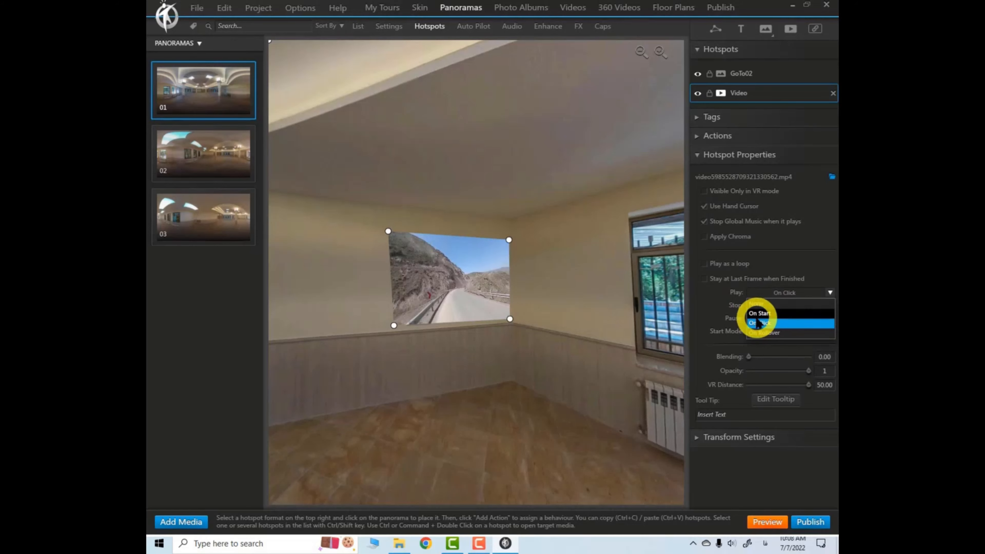
{"action": "left_click", "coordinate": [829, 289]}
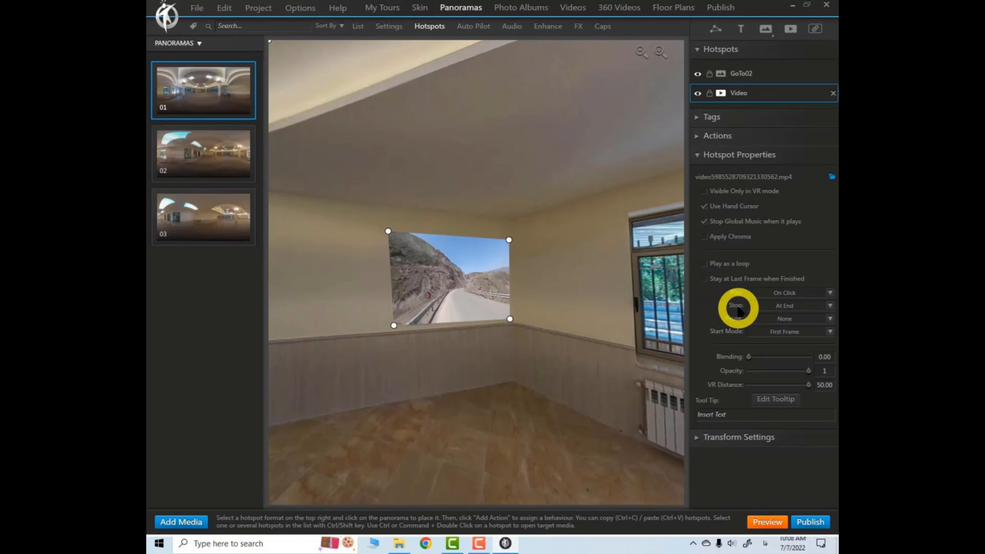
Try On Click for the video hotspot's Stop setting and return it to At End
{"action": "left_click", "coordinate": [830, 307]}
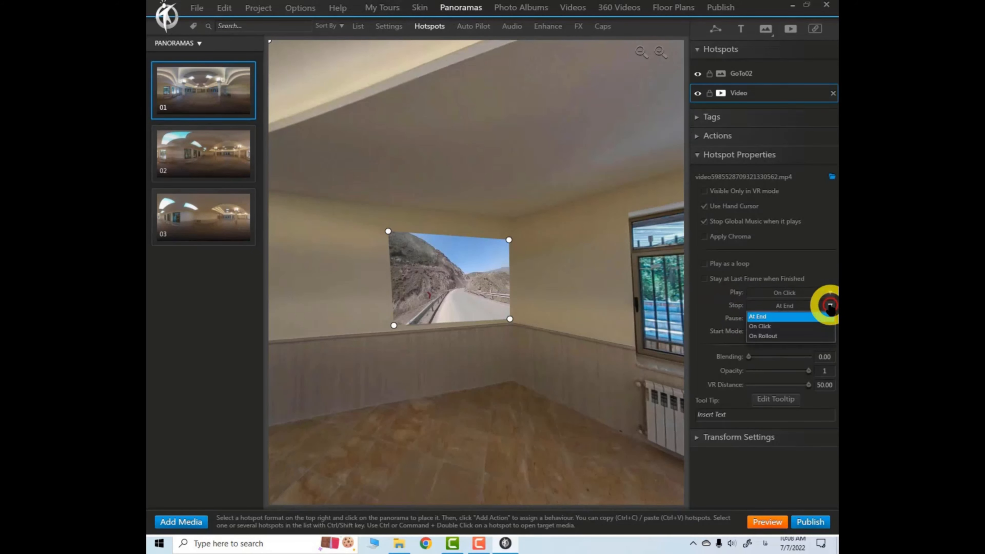
{"action": "left_click", "coordinate": [760, 326]}
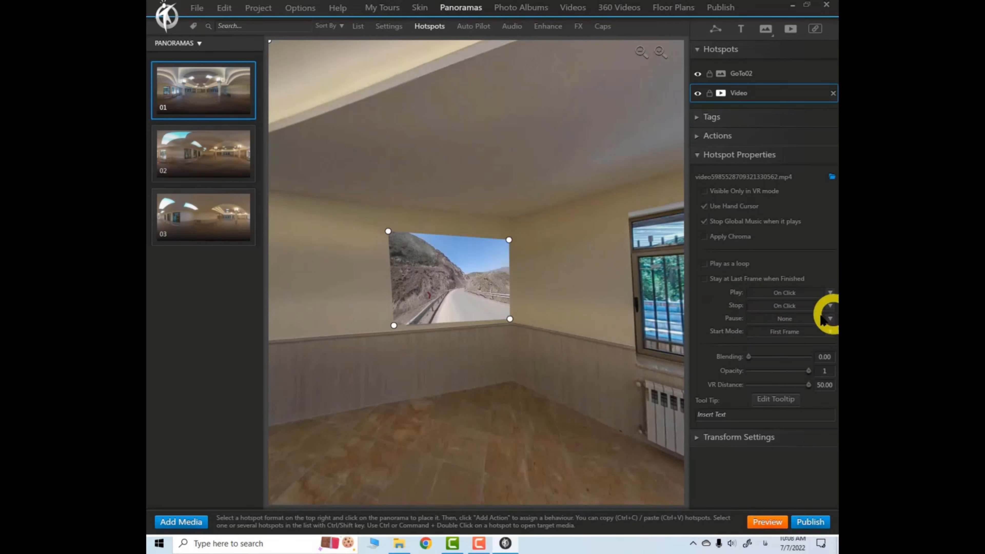
{"action": "left_click", "coordinate": [830, 307]}
{"action": "left_click", "coordinate": [760, 317]}
Set the video hotspot's Pause setting to On Click
{"action": "left_click", "coordinate": [795, 322]}
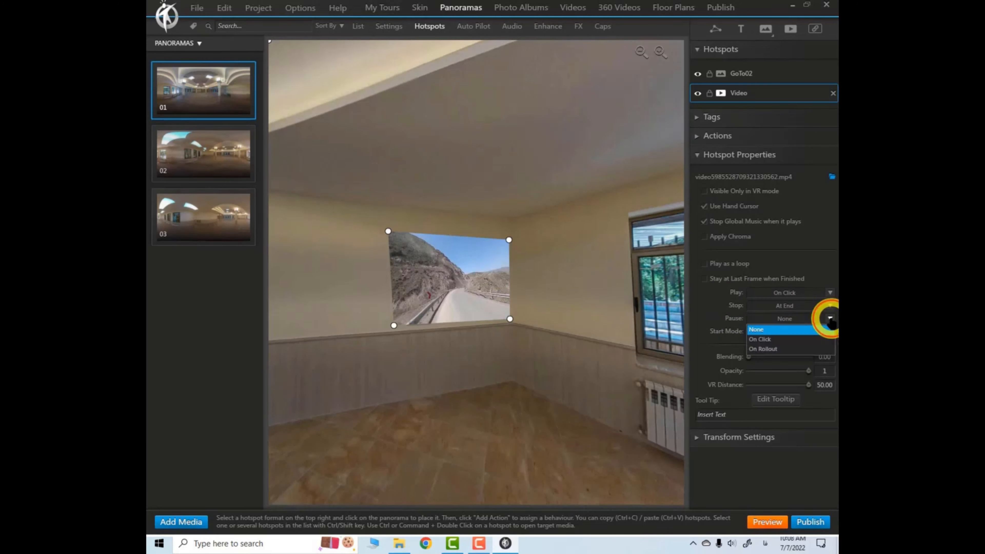
{"action": "left_click", "coordinate": [769, 330]}
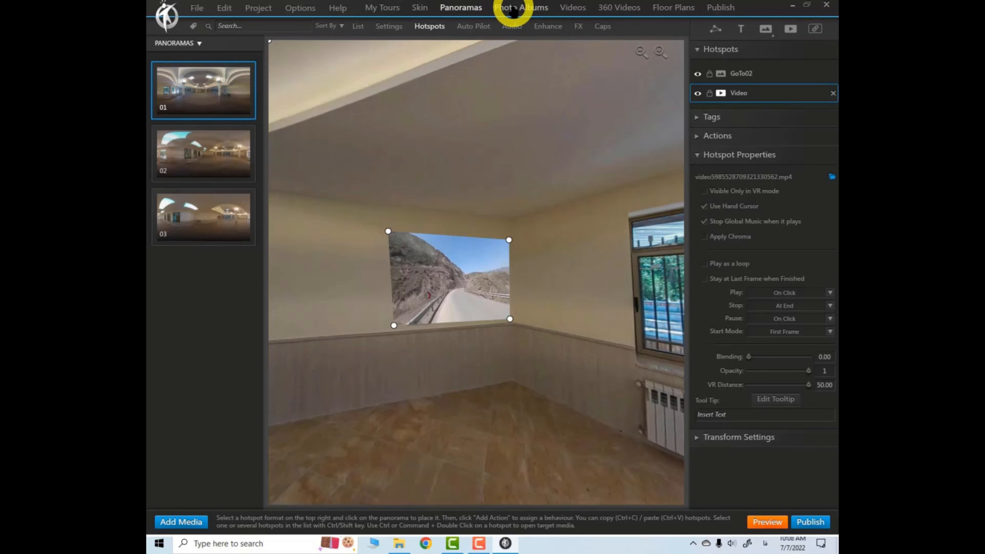
Show the project's Photo Albums section, switch to Chrome, and load the example tour at fisheyes.ir/tours/asri/
{"action": "left_click", "coordinate": [513, 8]}
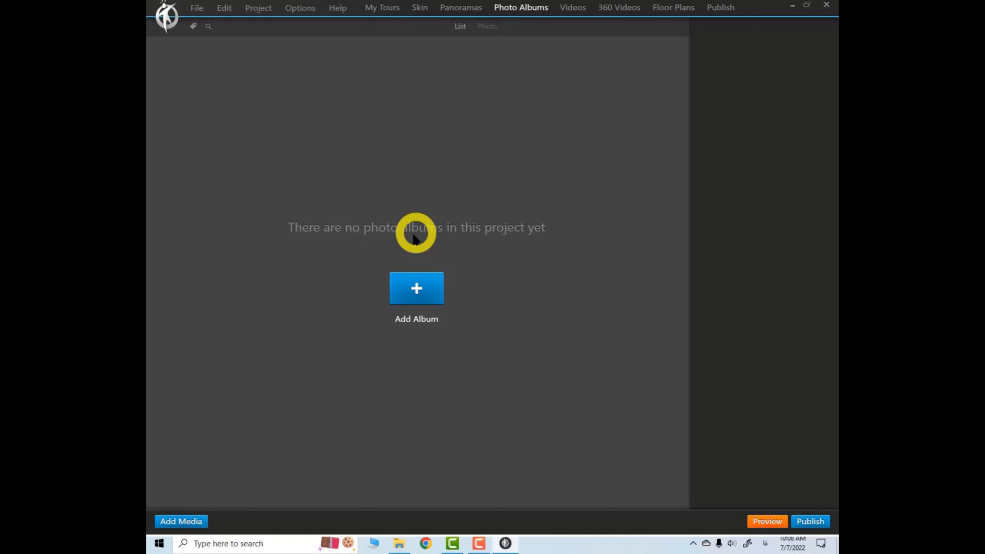
{"action": "left_click", "coordinate": [425, 544]}
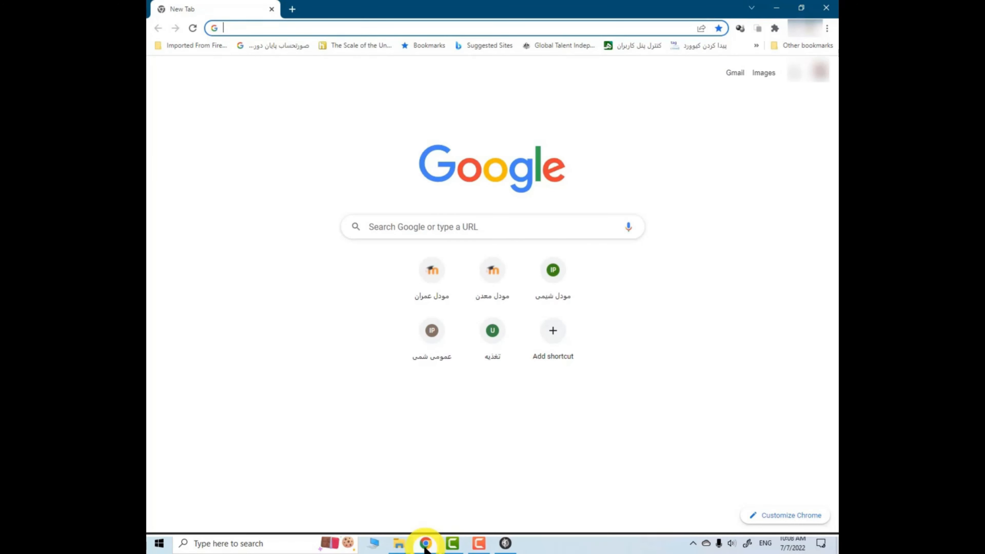
{"action": "type", "text": "fisheyes.ir/t"}
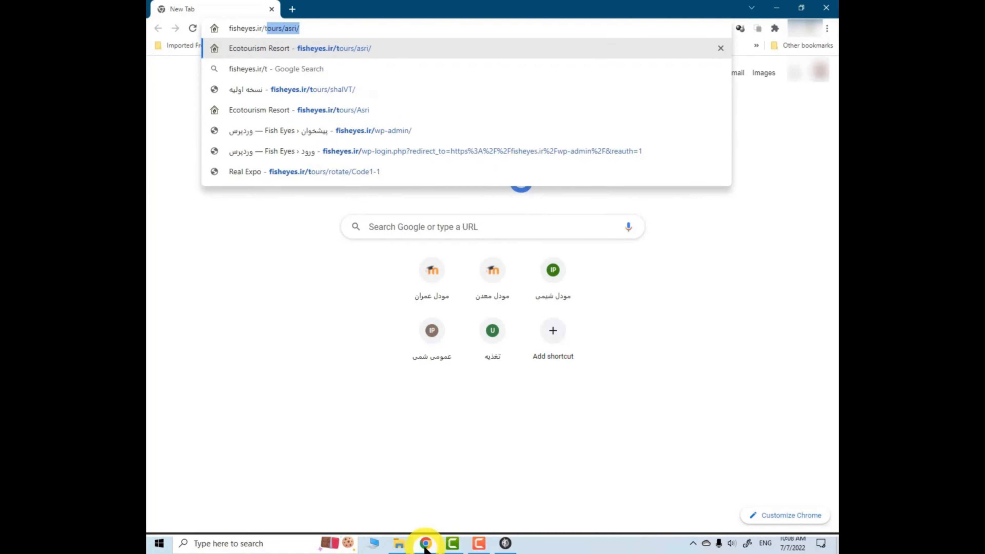
{"action": "key", "text": "Return"}
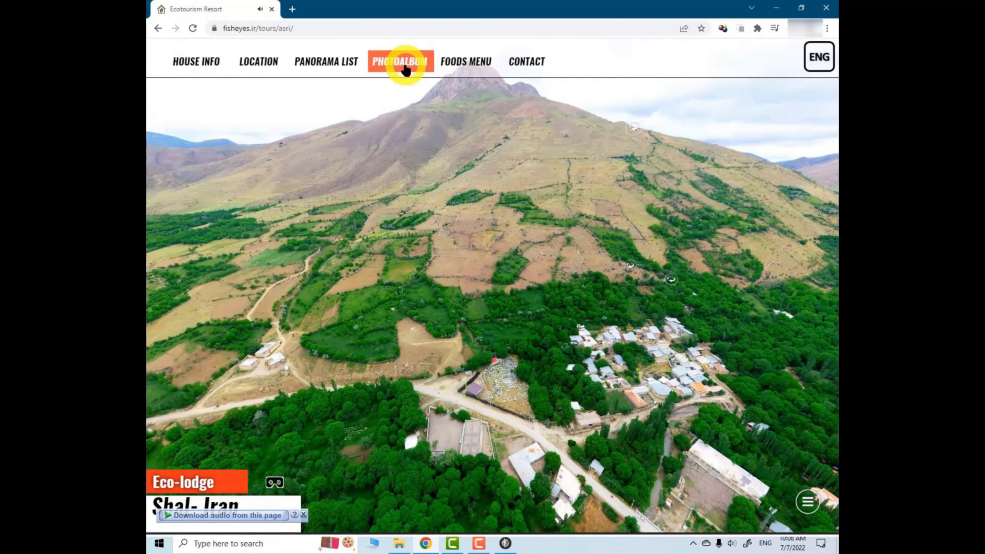
Open the example tour's photo album and browse through several of its photos
{"action": "left_click", "coordinate": [405, 70]}
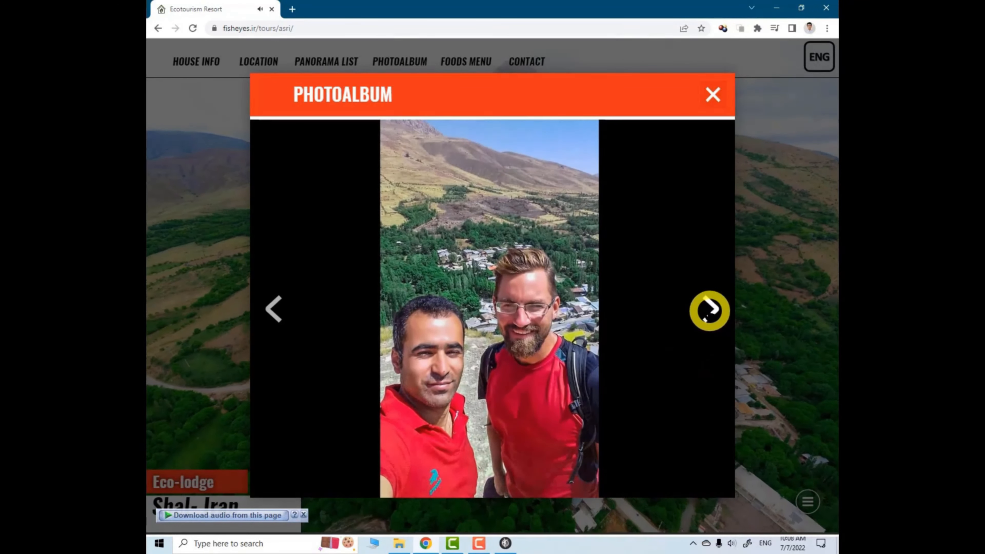
{"action": "left_click", "coordinate": [709, 310]}
{"action": "left_click", "coordinate": [707, 313]}
{"action": "left_click", "coordinate": [707, 316]}
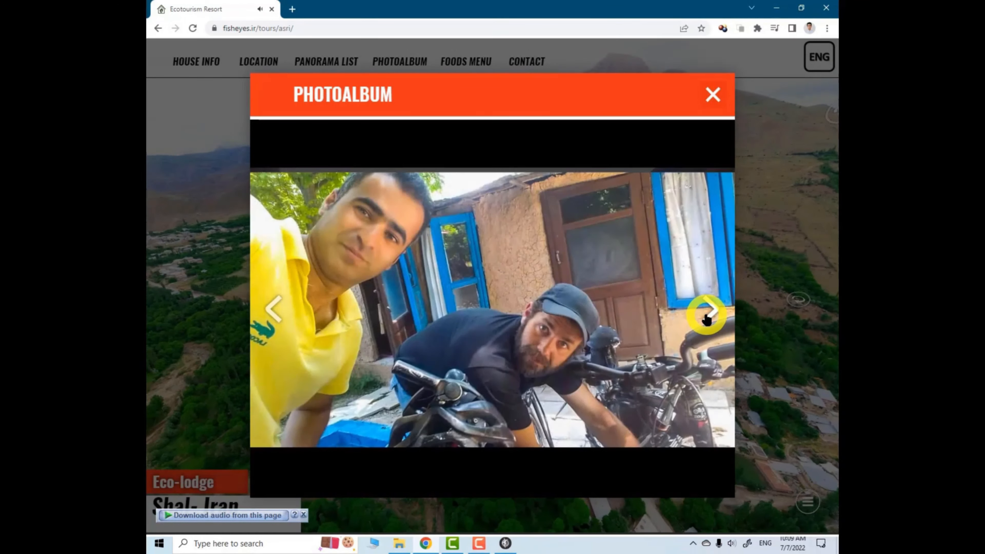
Browse more photos in the example tour's album, then close the album and the browser
{"action": "left_click", "coordinate": [709, 314]}
{"action": "left_click", "coordinate": [712, 312]}
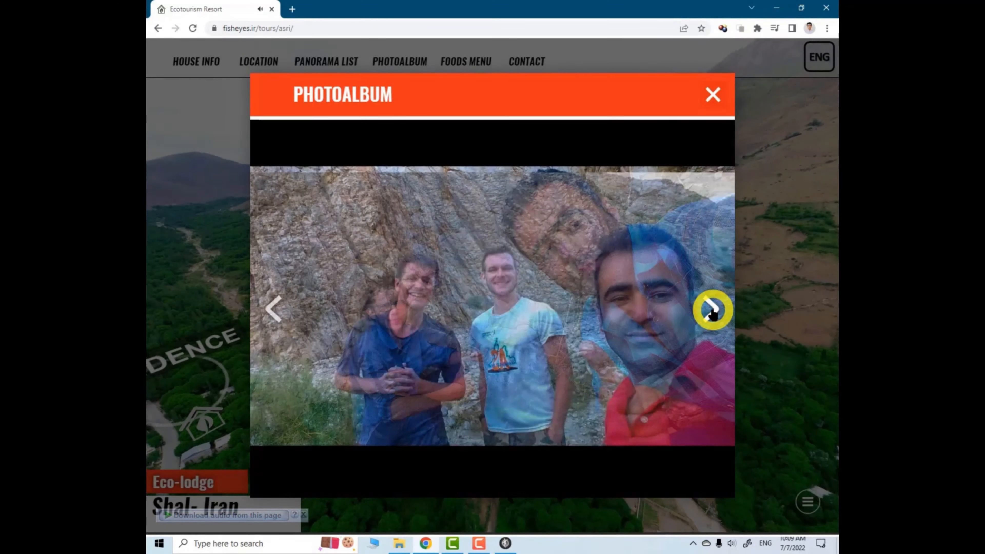
{"action": "left_click", "coordinate": [712, 308]}
{"action": "left_click", "coordinate": [712, 94]}
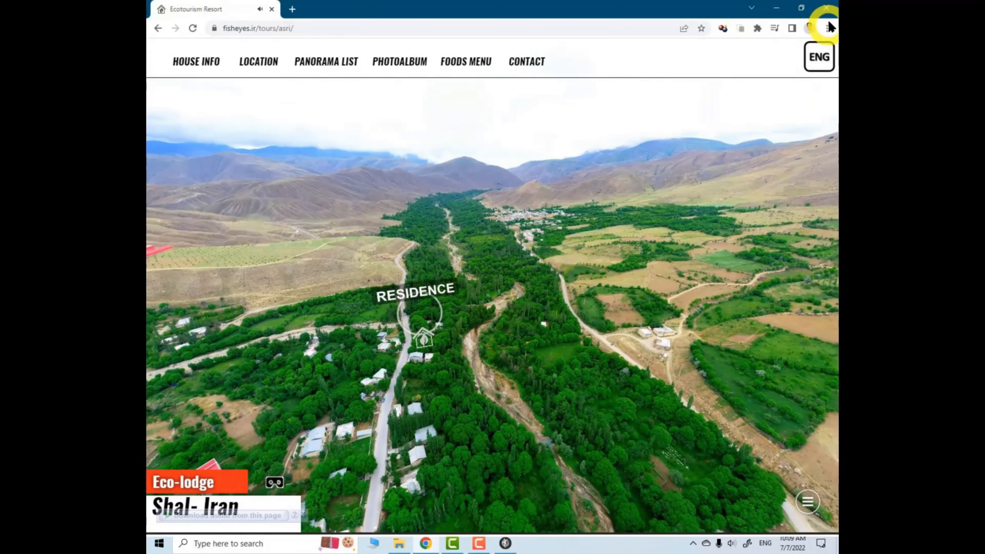
{"action": "left_click", "coordinate": [826, 7]}
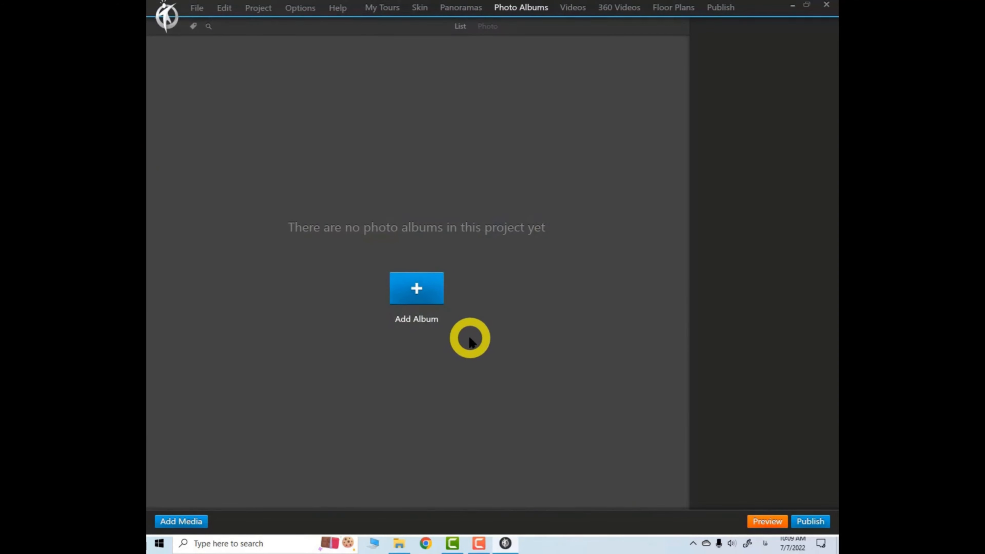
Add a photo album containing all the images from the Photo Album folder inside New folder on Local Disk (D:)
{"action": "left_click", "coordinate": [416, 289]}
{"action": "left_click", "coordinate": [199, 209]}
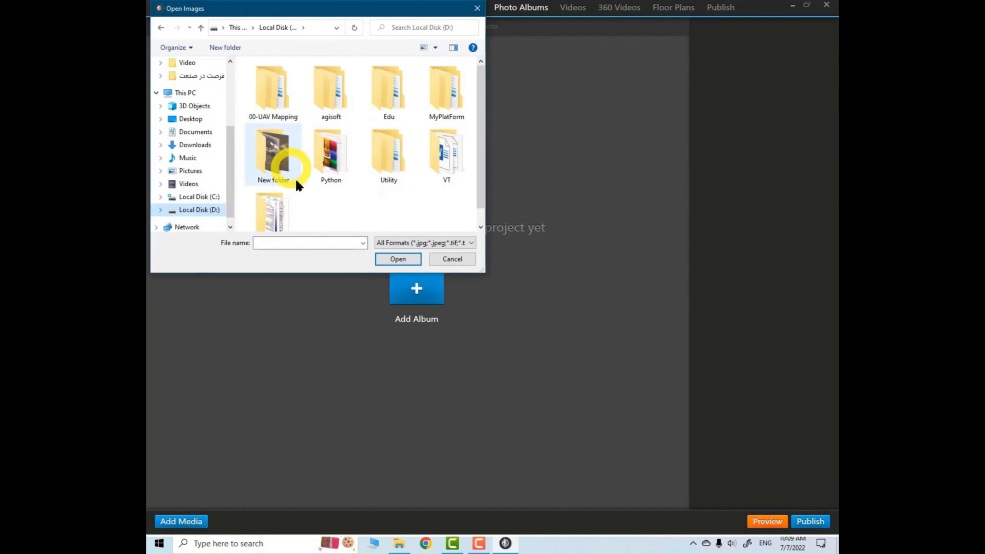
{"action": "double_click", "coordinate": [282, 175]}
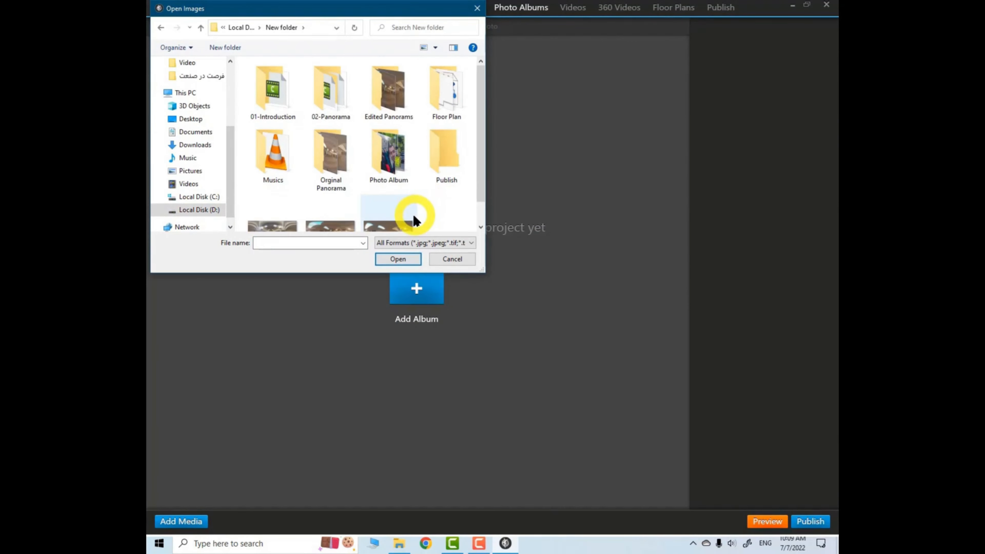
{"action": "double_click", "coordinate": [388, 155]}
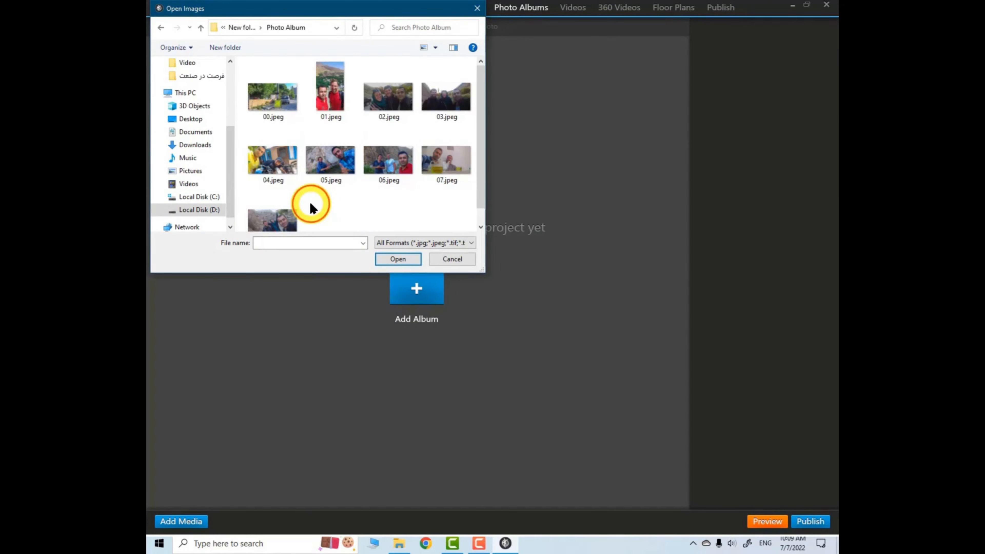
{"action": "key", "text": "ctrl+a"}
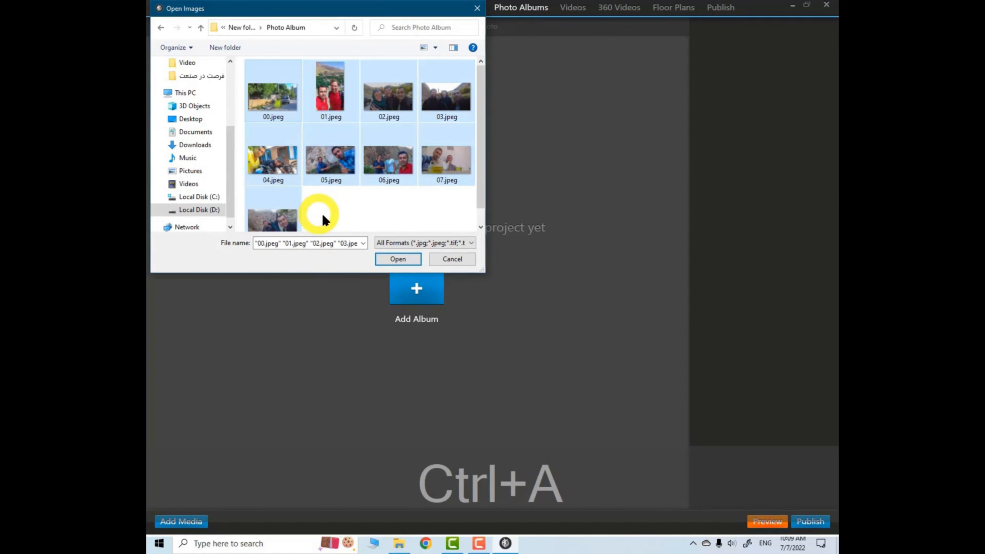
{"action": "left_click", "coordinate": [399, 260]}
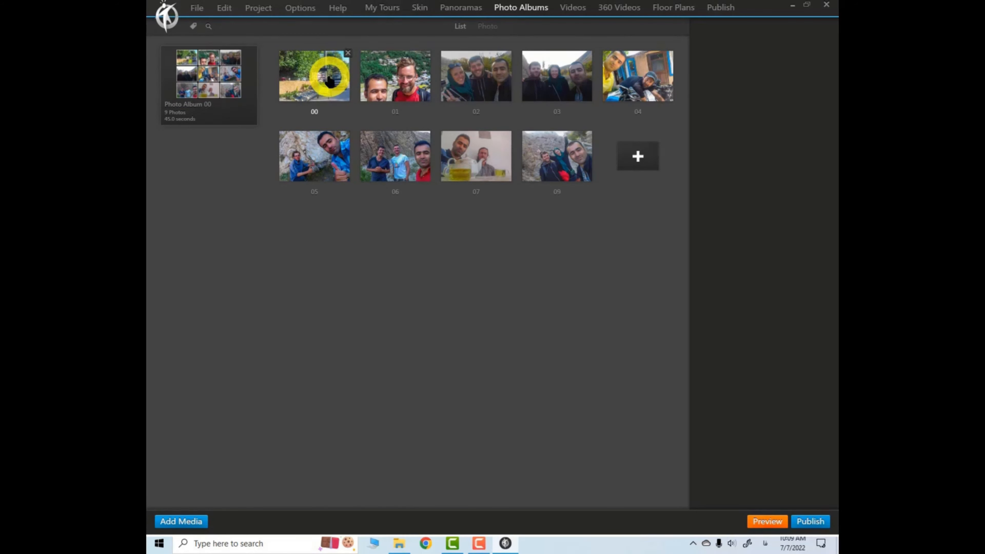
Show Icecream Image Resizer from the desktop and switch back to 3DVista Virtual Tour
{"action": "left_click", "coordinate": [792, 8]}
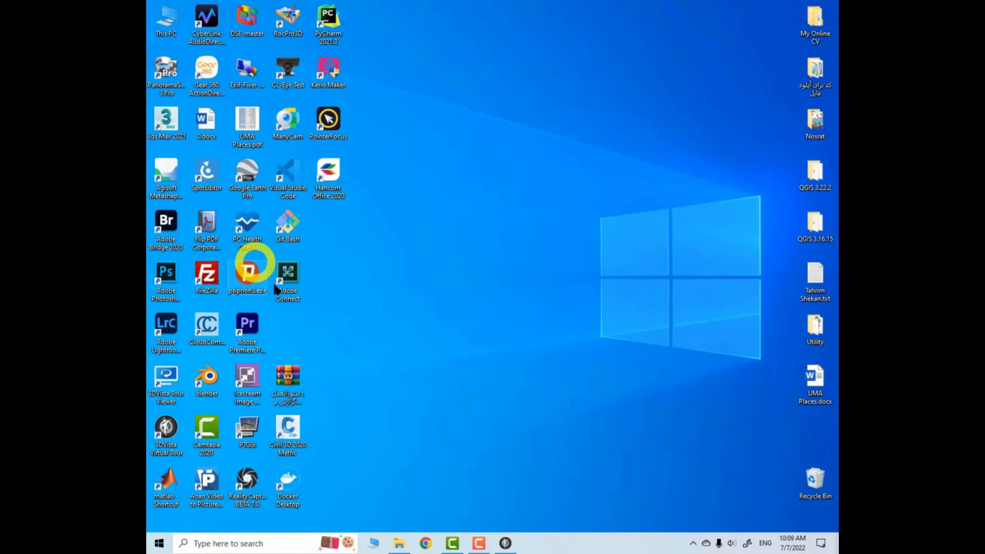
{"action": "left_click_drag", "start_coordinate": [236, 374], "coordinate": [534, 233]}
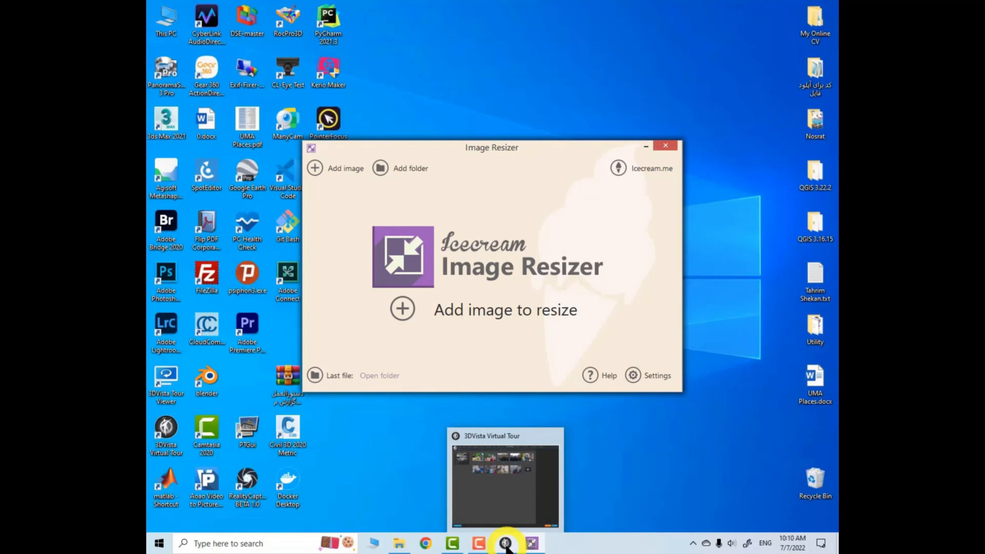
{"action": "left_click", "coordinate": [506, 544]}
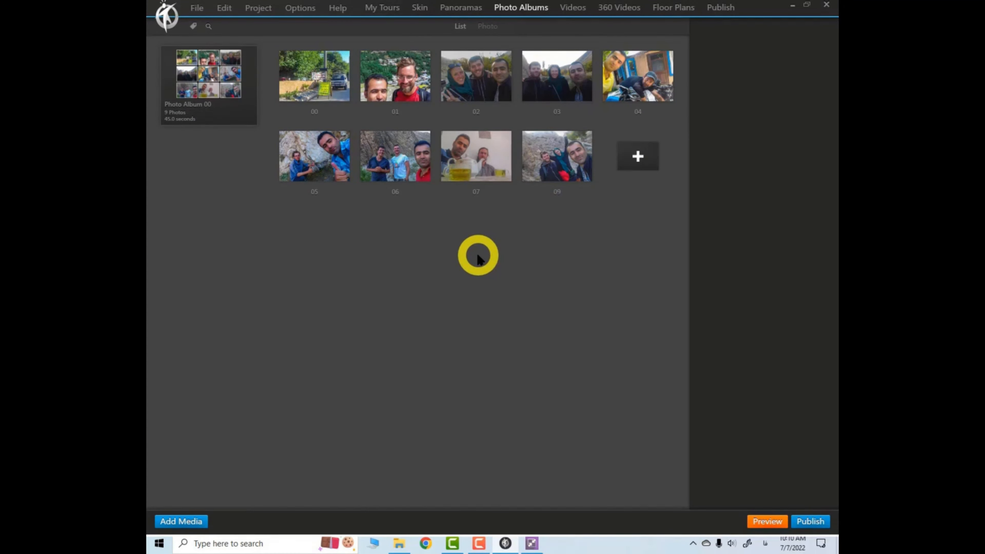
{"action": "left_click", "coordinate": [403, 543]}
{"action": "left_click", "coordinate": [507, 548]}
Select Photo Album 00 and review its settings, including the explanation of the Include into PlayList option
{"action": "left_click", "coordinate": [202, 81]}
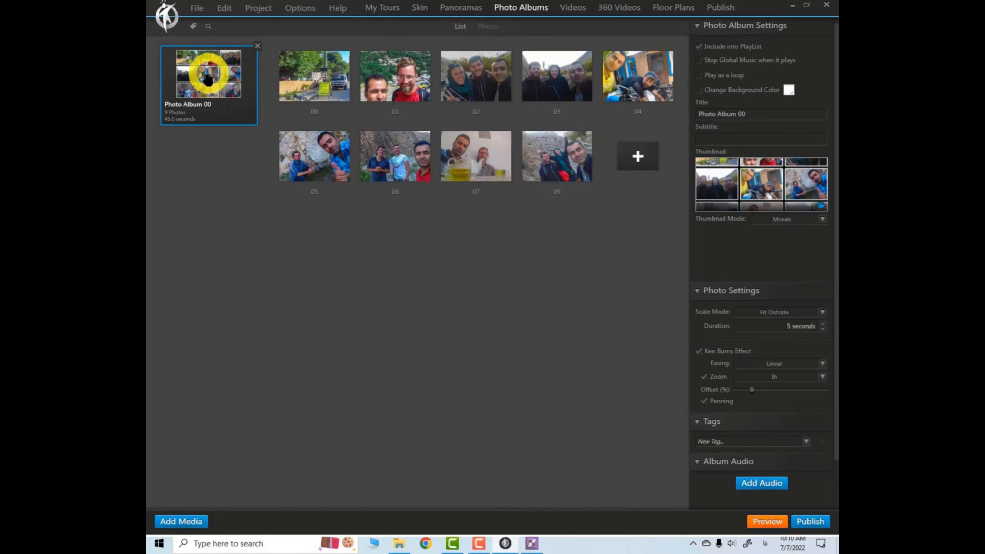
{"action": "scroll", "coordinate": [772, 258], "scroll_direction": "down", "scroll_amount": 3}
{"action": "scroll", "coordinate": [772, 317], "scroll_direction": "up", "scroll_amount": 3}
{"action": "left_click", "coordinate": [203, 76]}
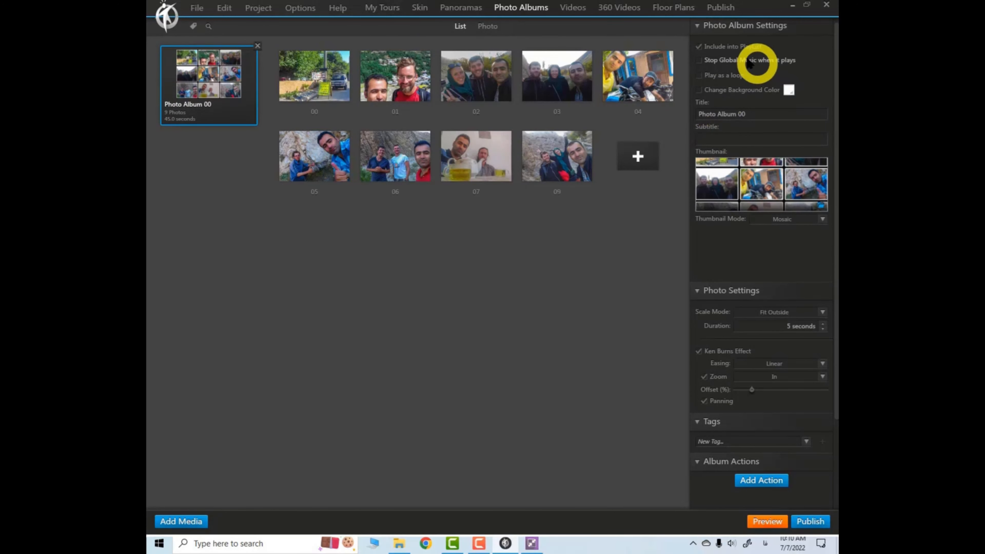
{"action": "mouse_move", "coordinate": [700, 48]}
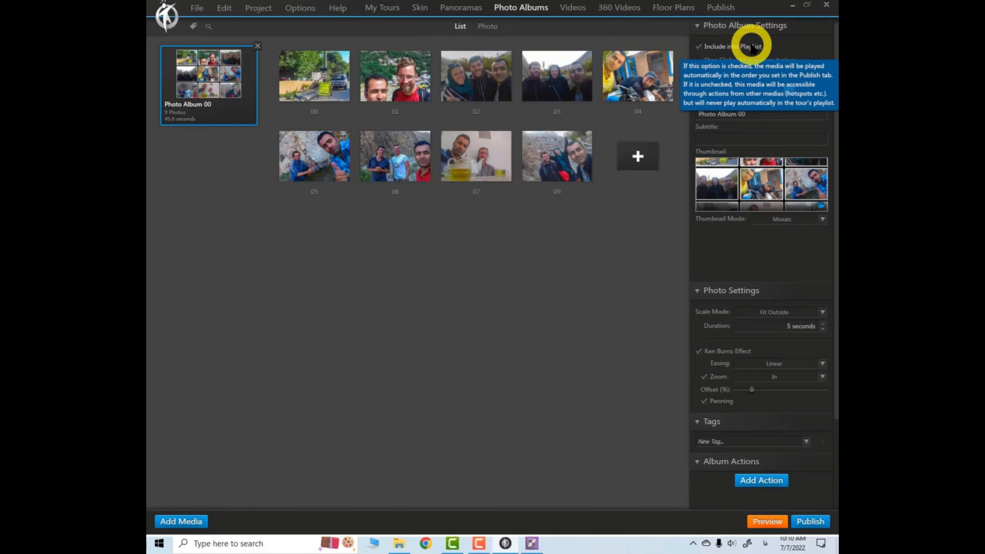
Examine the media order in the publishing playlist and try to move Photo Album 00 ahead of panorama 03
{"action": "left_click", "coordinate": [718, 8]}
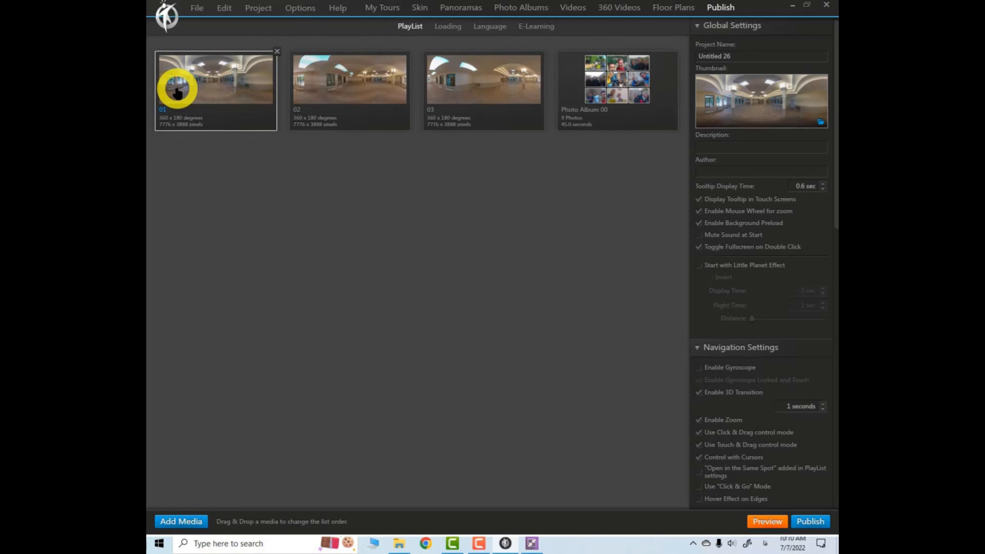
{"action": "left_click", "coordinate": [213, 85]}
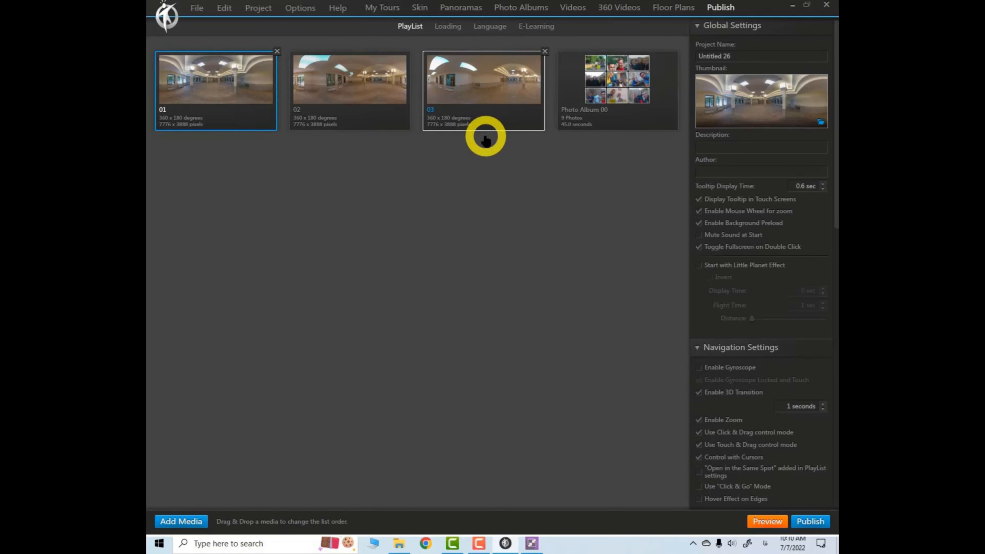
{"action": "left_click", "coordinate": [603, 91]}
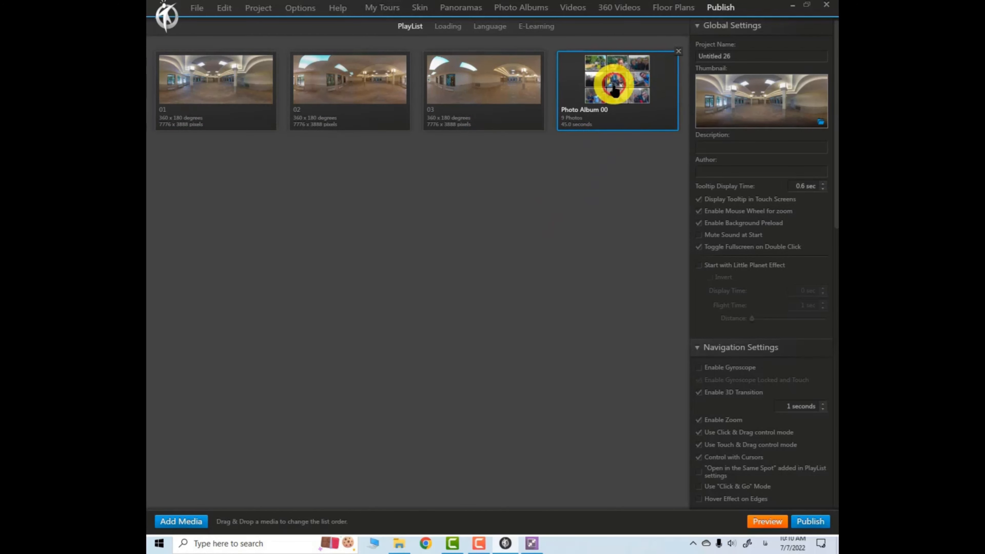
{"action": "left_click", "coordinate": [471, 93]}
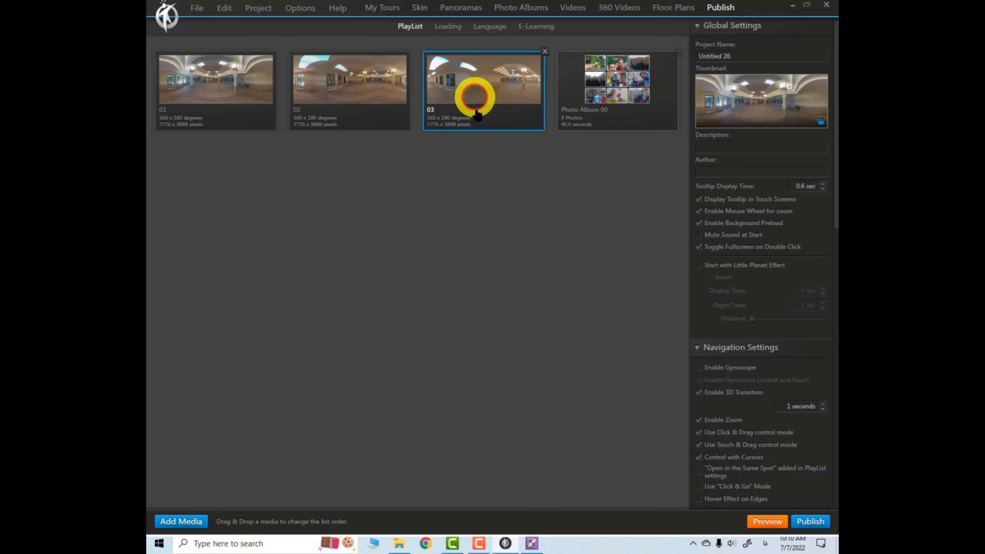
{"action": "left_click_drag", "start_coordinate": [627, 116], "coordinate": [481, 124]}
{"action": "left_click_drag", "start_coordinate": [609, 93], "coordinate": [474, 121]}
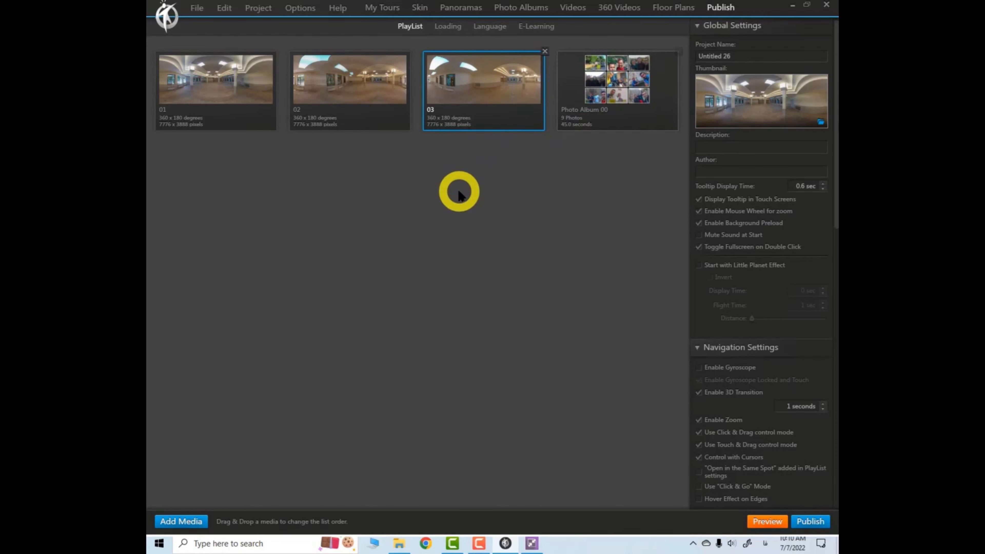
{"action": "left_click", "coordinate": [605, 101]}
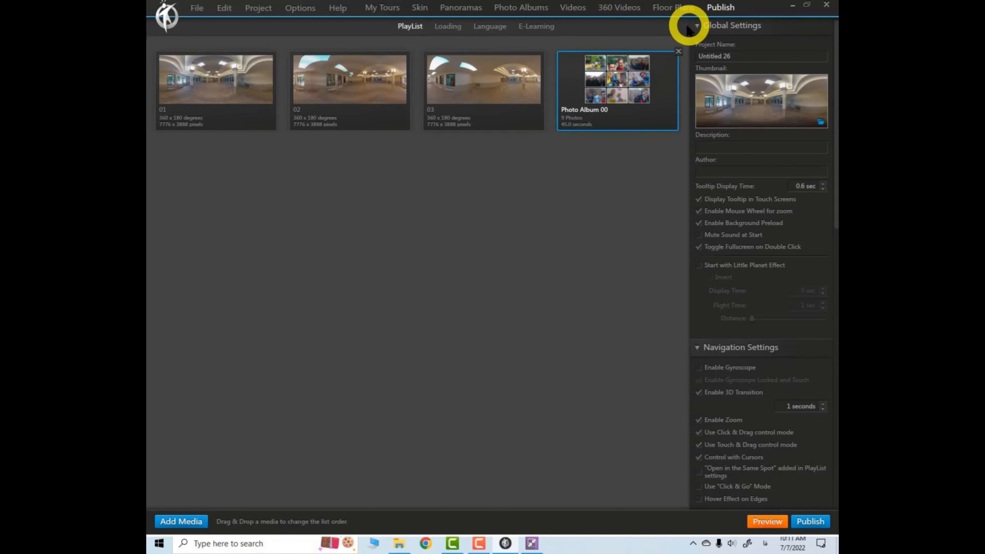
Exclude Photo Album 00 from the playlist and check the publishing playlist
{"action": "left_click", "coordinate": [512, 9]}
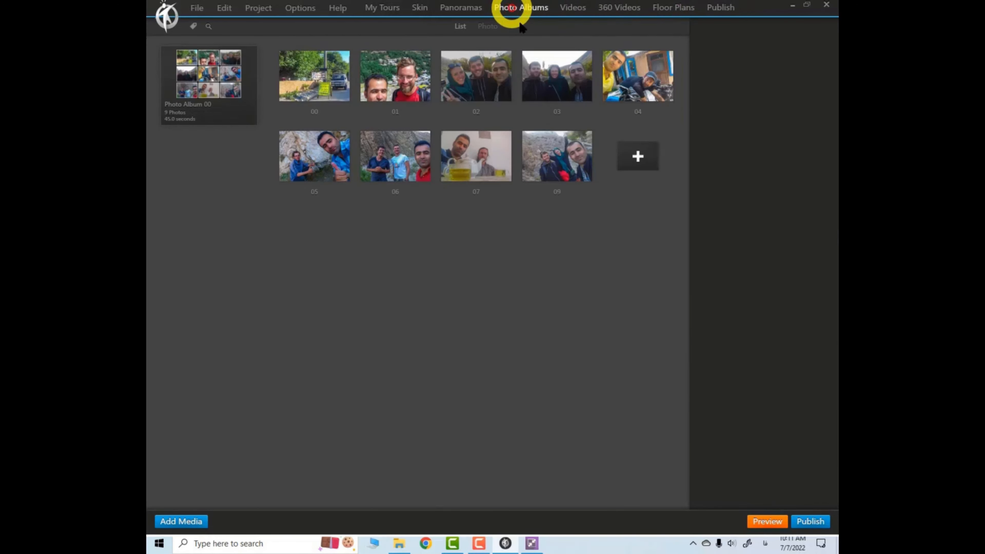
{"action": "left_click", "coordinate": [240, 76]}
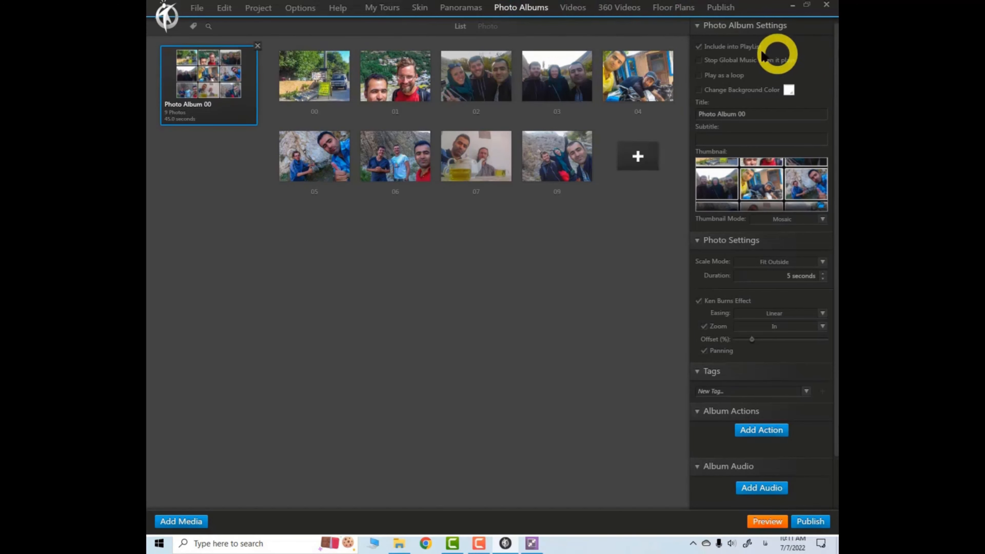
{"action": "left_click", "coordinate": [698, 46]}
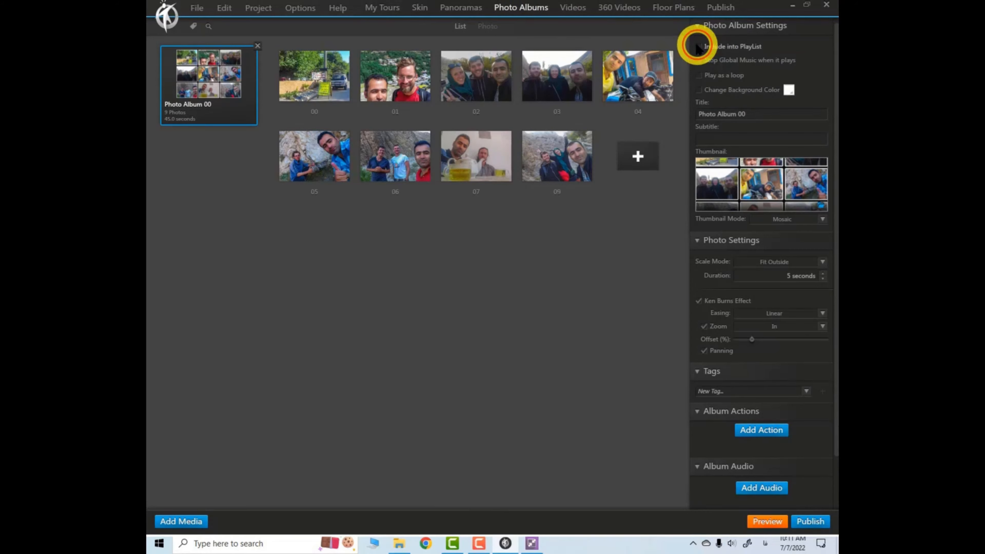
{"action": "left_click", "coordinate": [716, 8]}
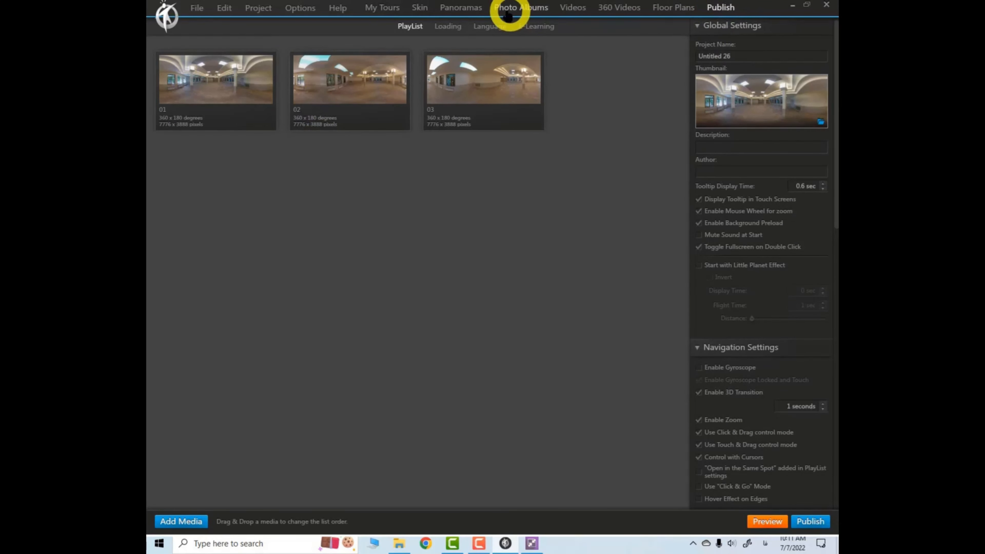
{"action": "left_click", "coordinate": [522, 4]}
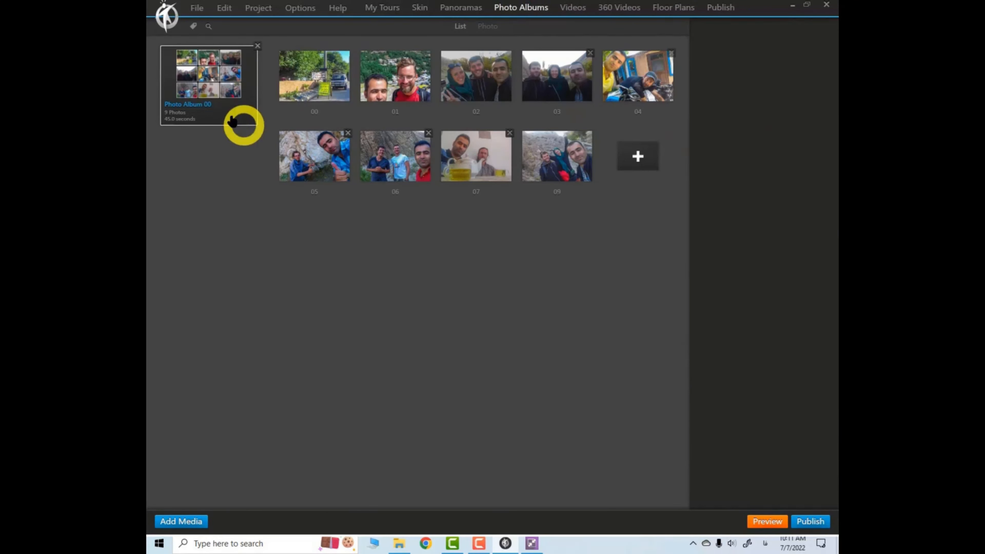
Set the photo album to play as a loop and give it a red background color sampled from photo 06
{"action": "left_click", "coordinate": [231, 105]}
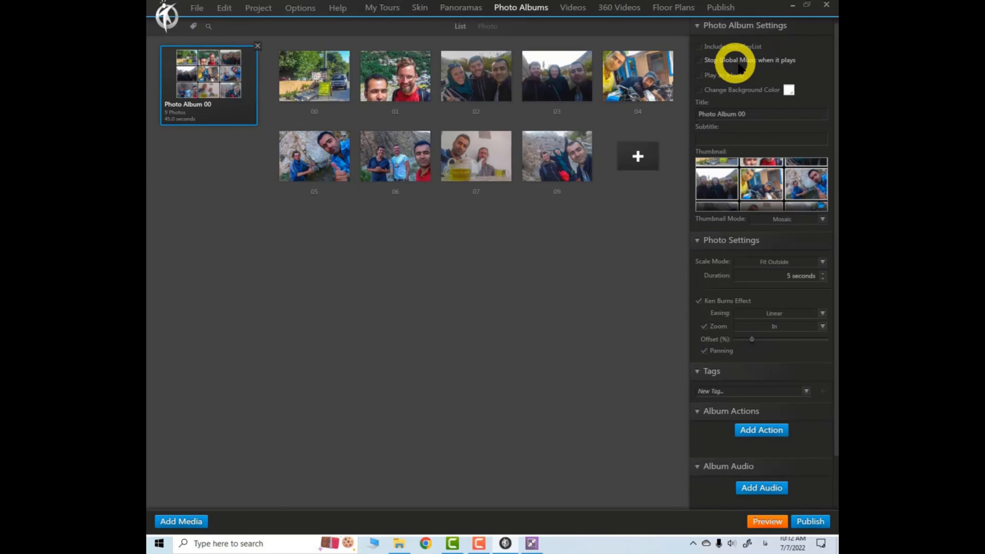
{"action": "left_click", "coordinate": [698, 76]}
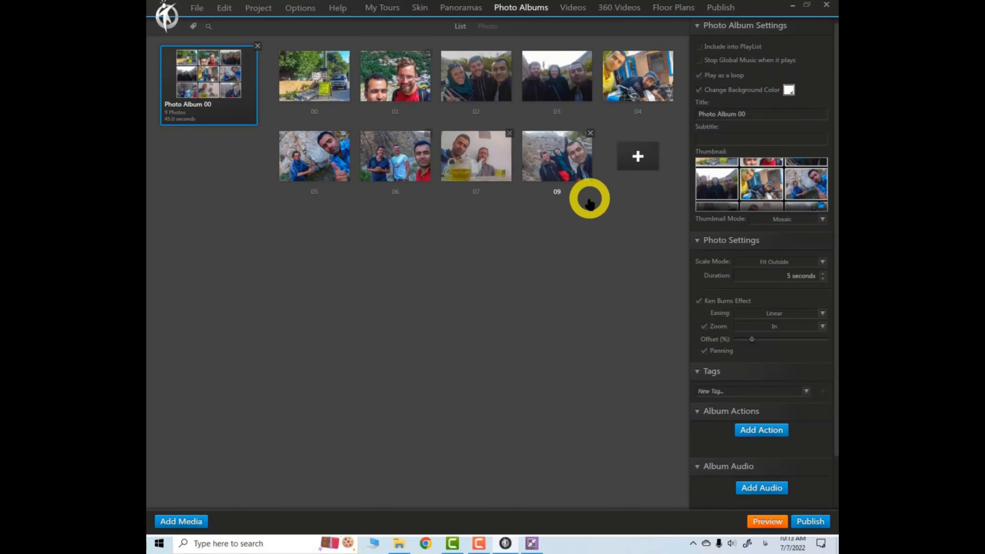
{"action": "left_click", "coordinate": [790, 90]}
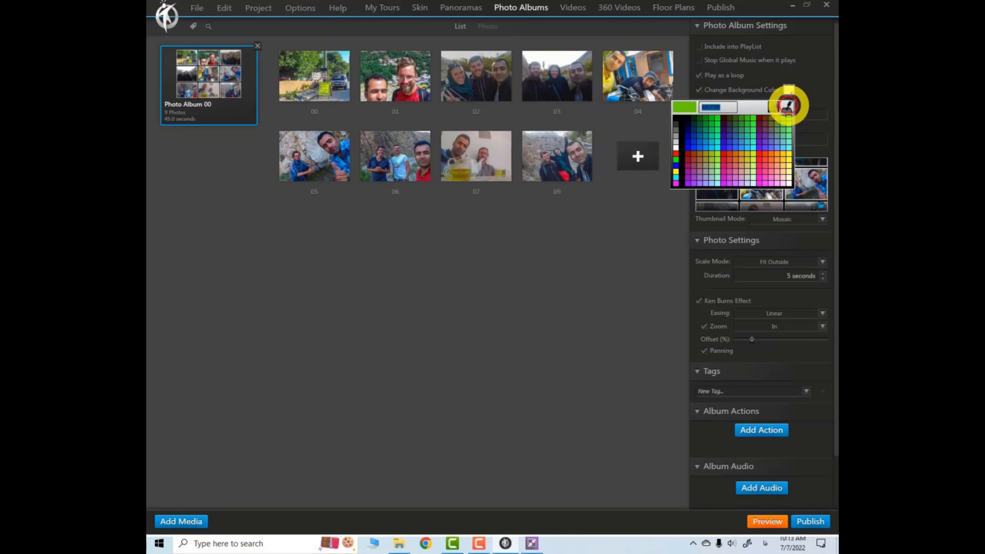
{"action": "left_click", "coordinate": [787, 105]}
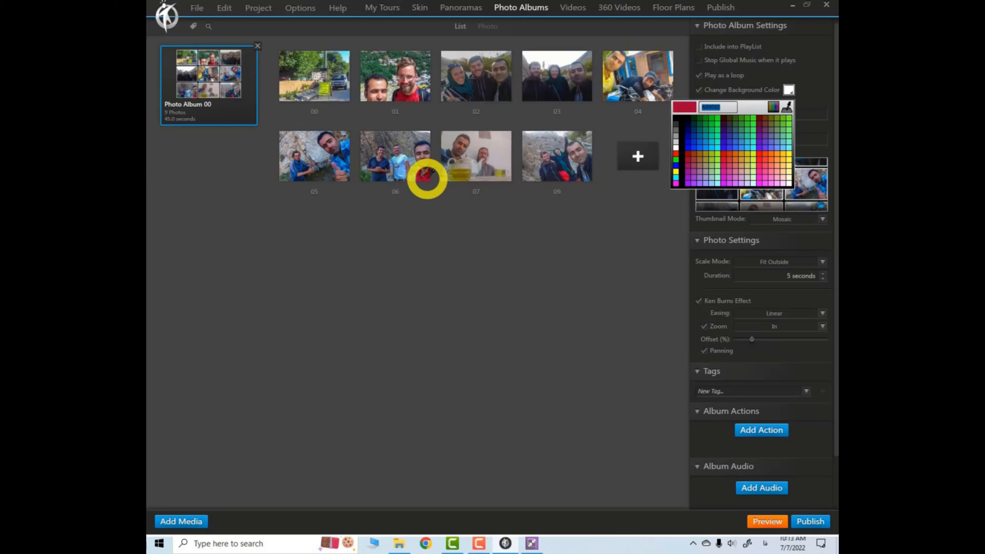
{"action": "left_click", "coordinate": [427, 177]}
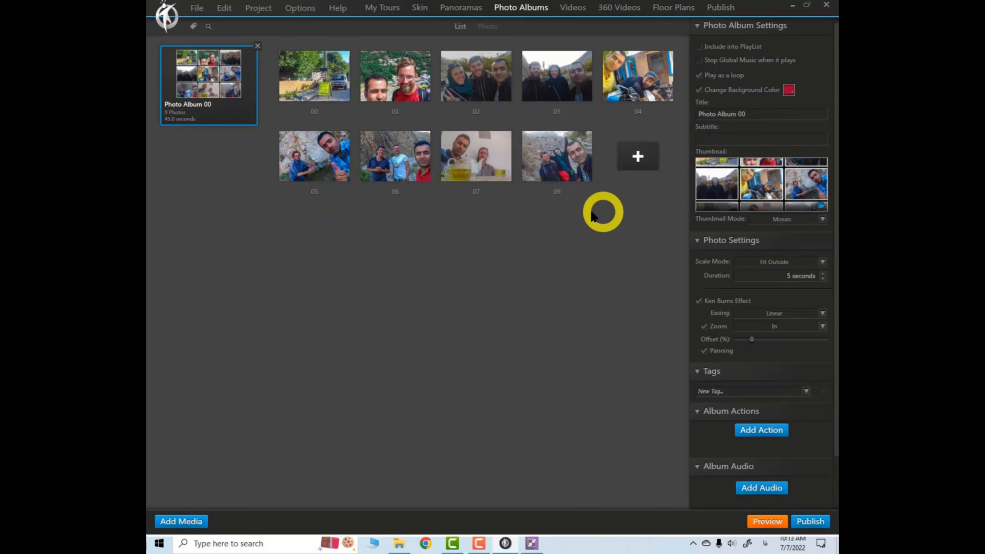
Change the photo album's title to Photo Album 01
{"action": "left_click", "coordinate": [763, 113]}
{"action": "double_click", "coordinate": [770, 115]}
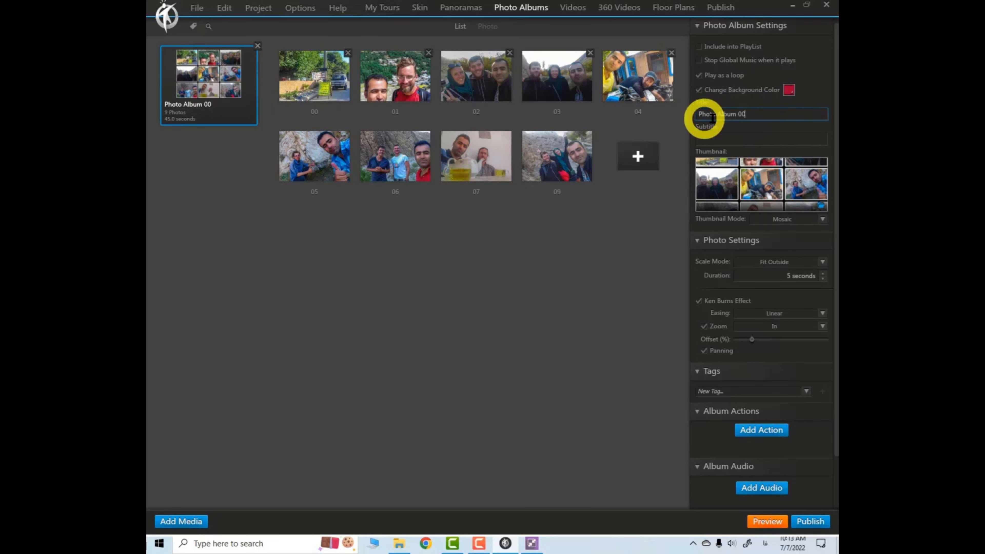
{"action": "left_click", "coordinate": [782, 127]}
{"action": "key", "text": "BackSpace"}
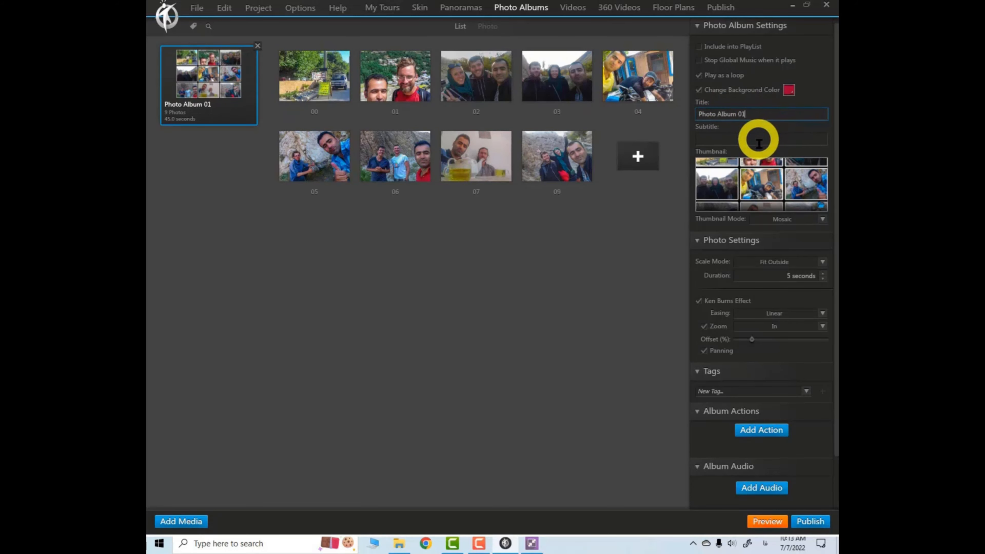
{"action": "left_click", "coordinate": [728, 143]}
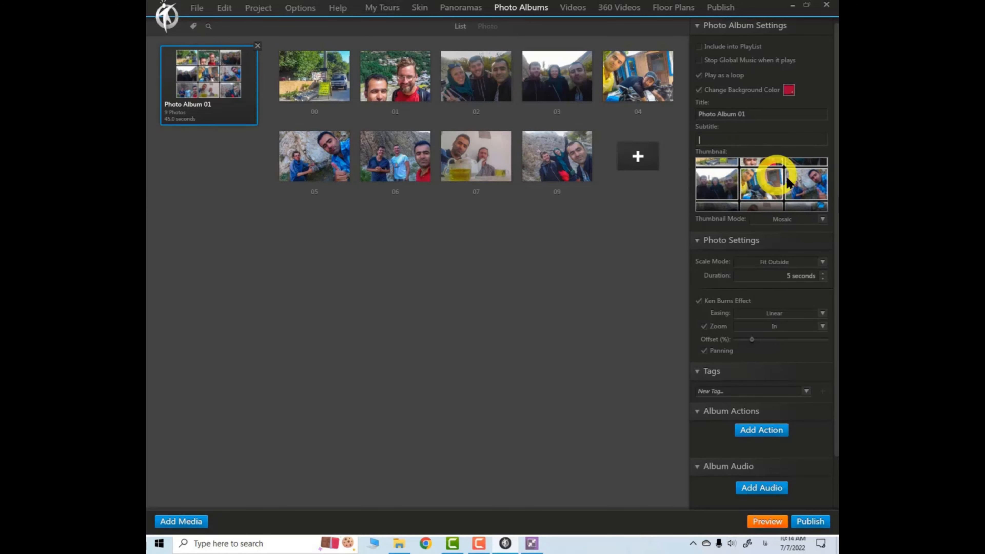
{"action": "left_click", "coordinate": [821, 205]}
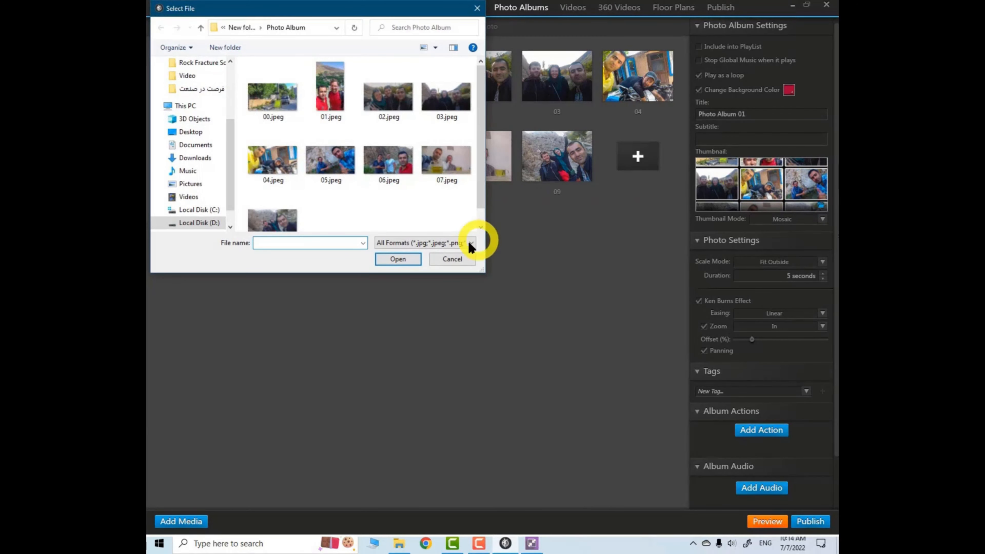
{"action": "left_click", "coordinate": [451, 259]}
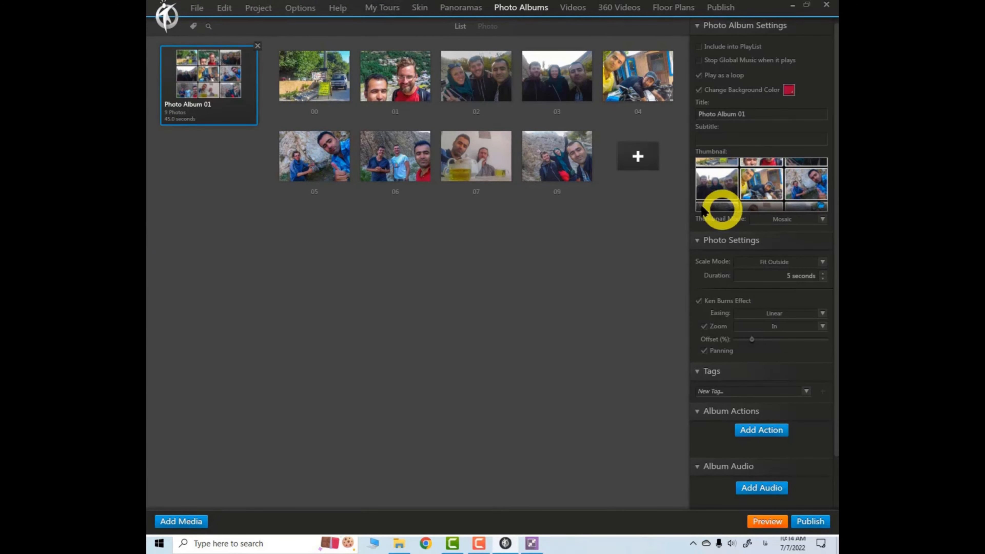
Try the Single and Mosaic thumbnail modes for Photo Album 01, and set its thumbnail mode to Collage
{"action": "left_click", "coordinate": [823, 219]}
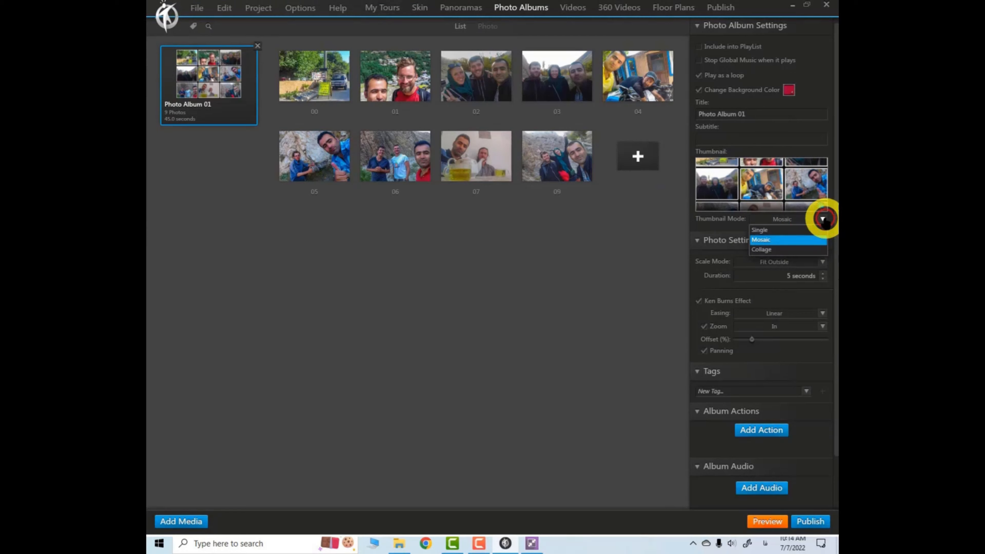
{"action": "left_click", "coordinate": [760, 235]}
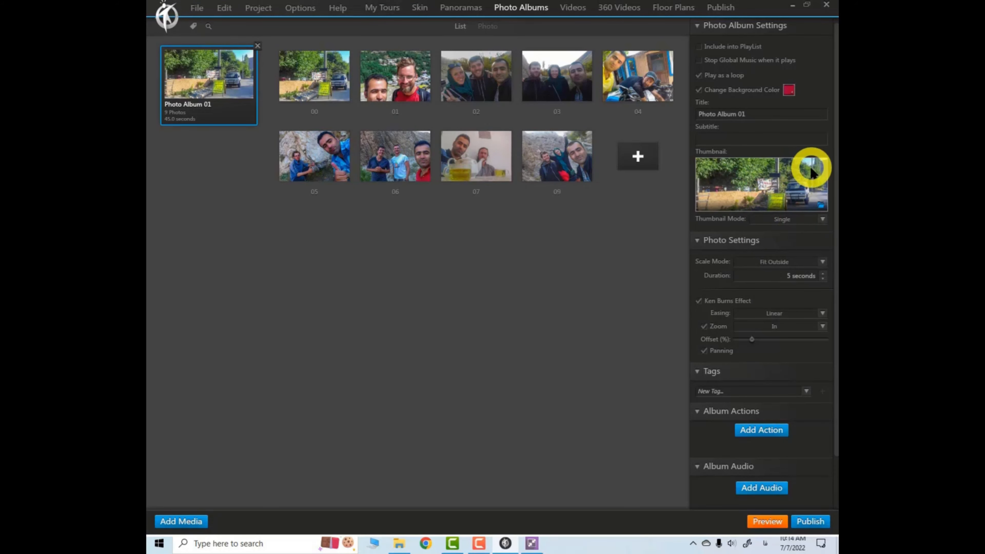
{"action": "left_click", "coordinate": [823, 219]}
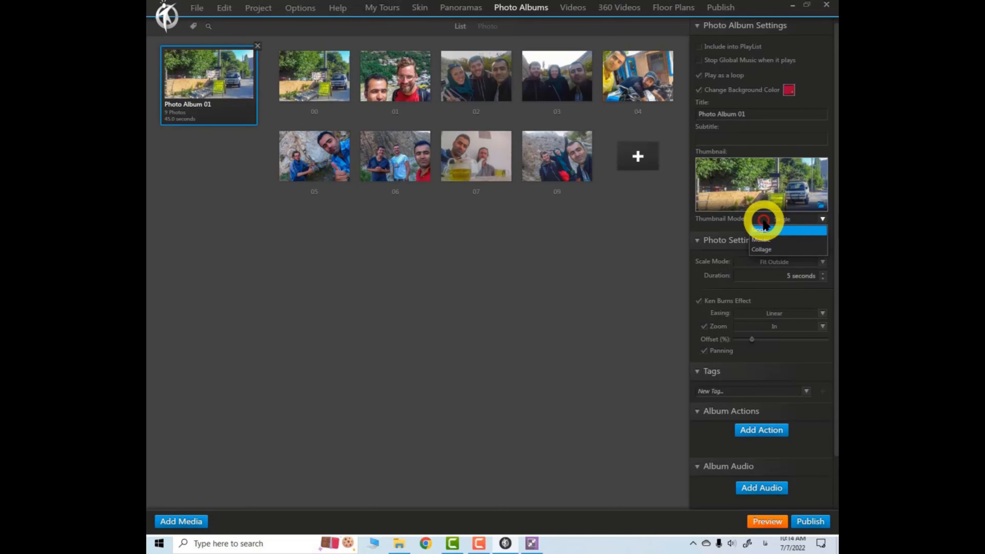
{"action": "left_click", "coordinate": [760, 235]}
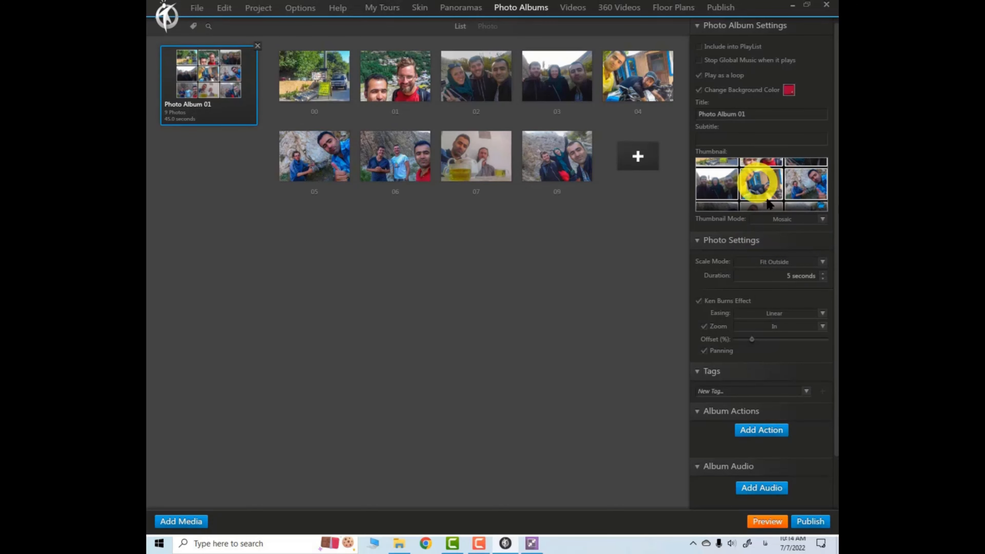
{"action": "left_click", "coordinate": [821, 206]}
{"action": "left_click", "coordinate": [452, 259]}
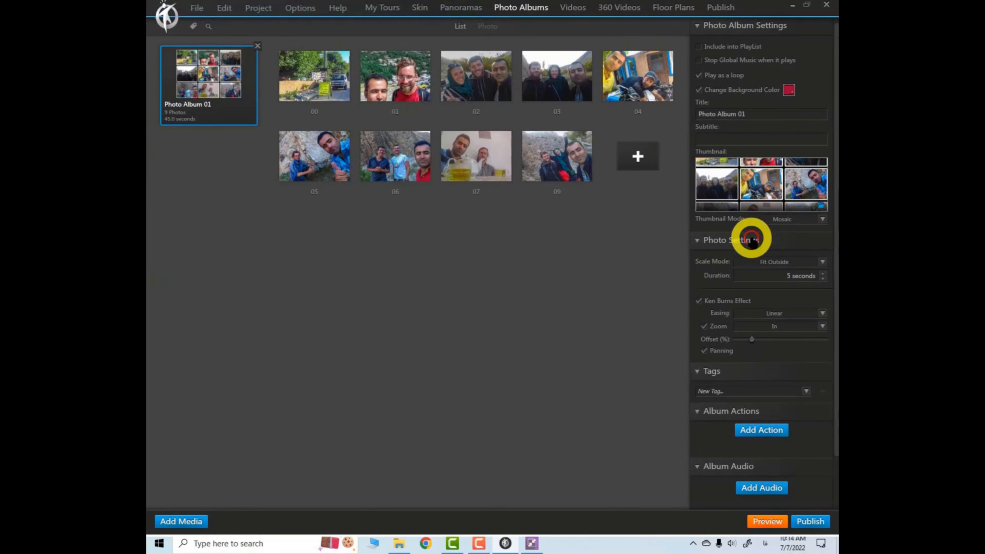
{"action": "left_click", "coordinate": [822, 219]}
{"action": "left_click", "coordinate": [761, 250]}
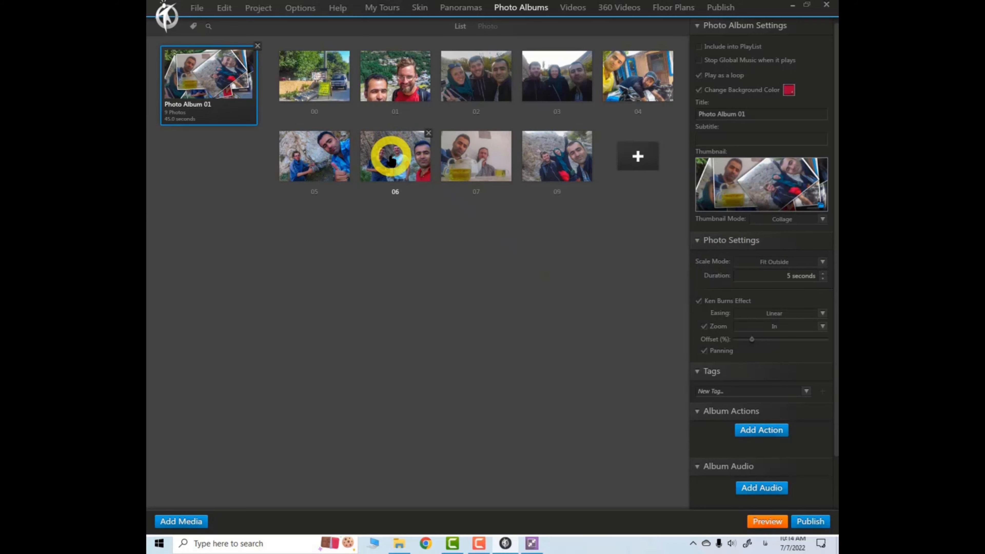
Examine the scale mode choices and the Ken Burns easing and zoom options in the album's photo settings
{"action": "left_click", "coordinate": [822, 262]}
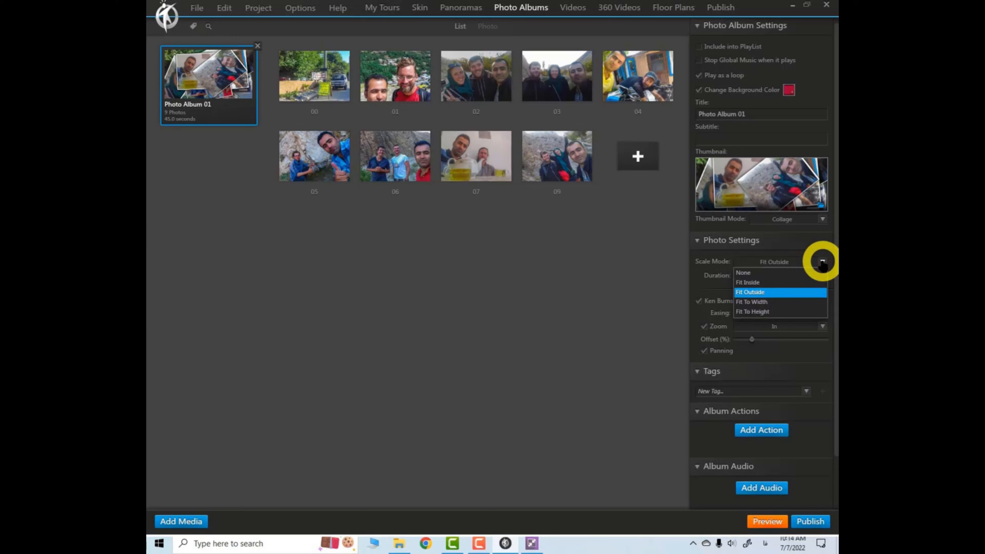
{"action": "left_click", "coordinate": [822, 263]}
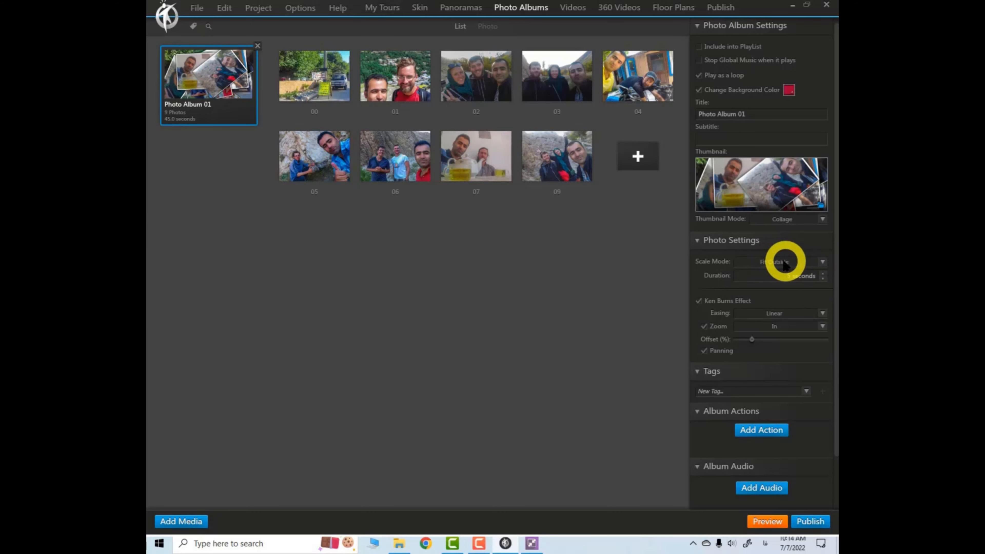
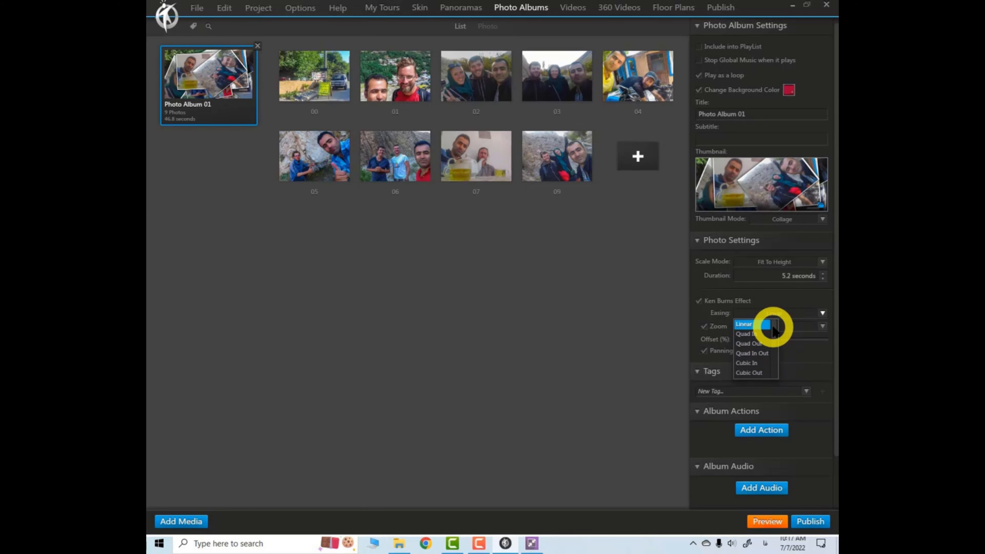
{"action": "left_click", "coordinate": [812, 299]}
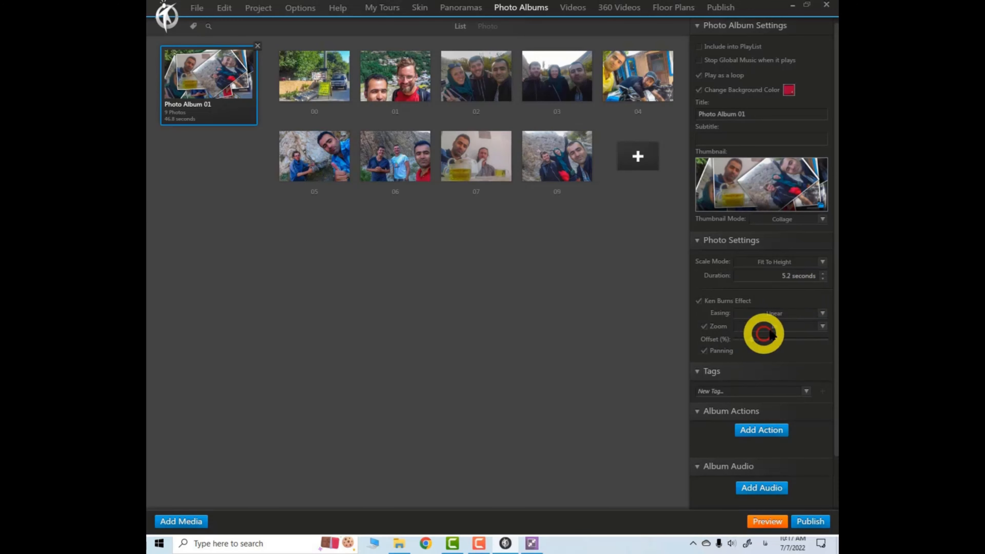
{"action": "left_click", "coordinate": [822, 314]}
{"action": "left_click_drag", "start_coordinate": [774, 334], "coordinate": [777, 364]}
{"action": "left_click", "coordinate": [811, 294]}
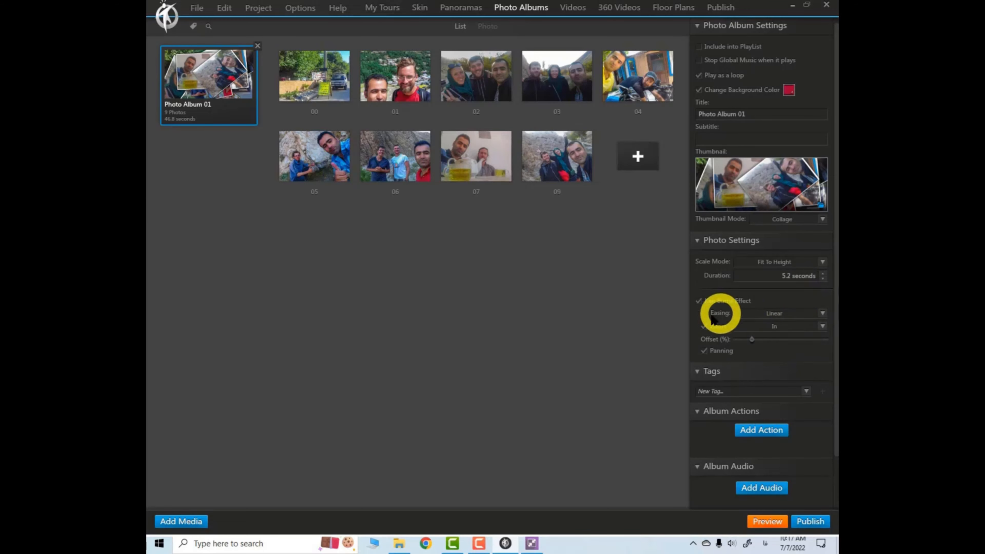
{"action": "left_click", "coordinate": [822, 327]}
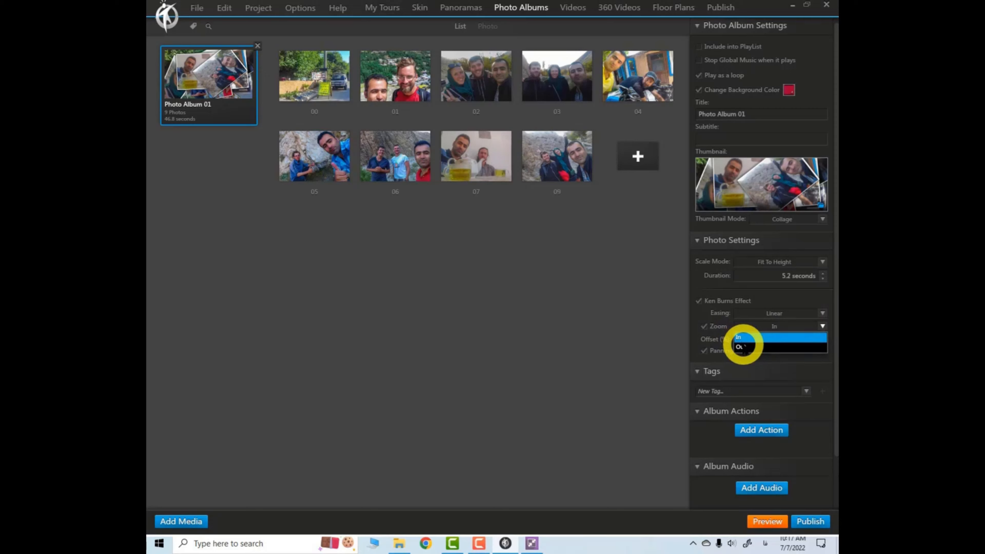
{"action": "left_click", "coordinate": [823, 326]}
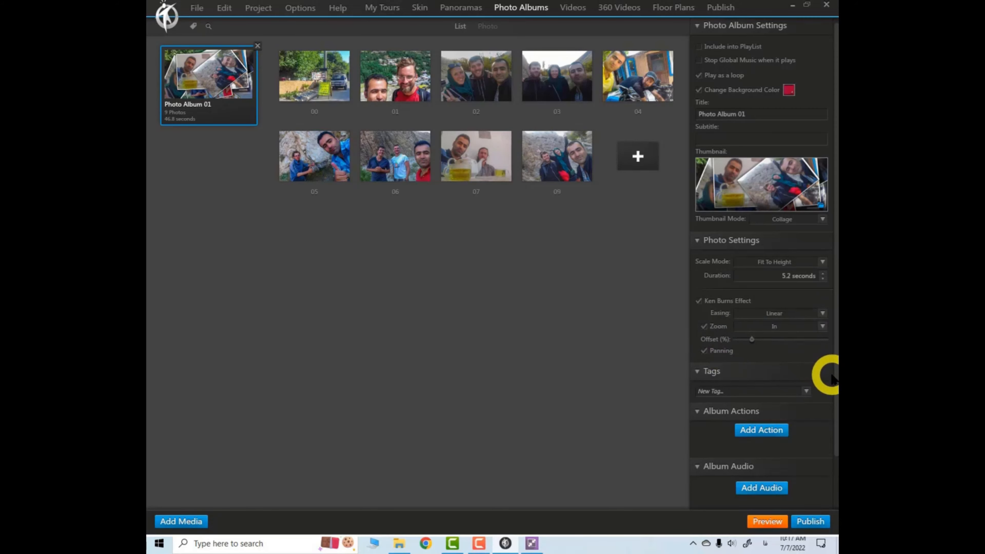
Examine the actions available for the album while collapsing the Photo Settings, Tags, Album Actions and Album Audio sections
{"action": "left_click", "coordinate": [698, 239]}
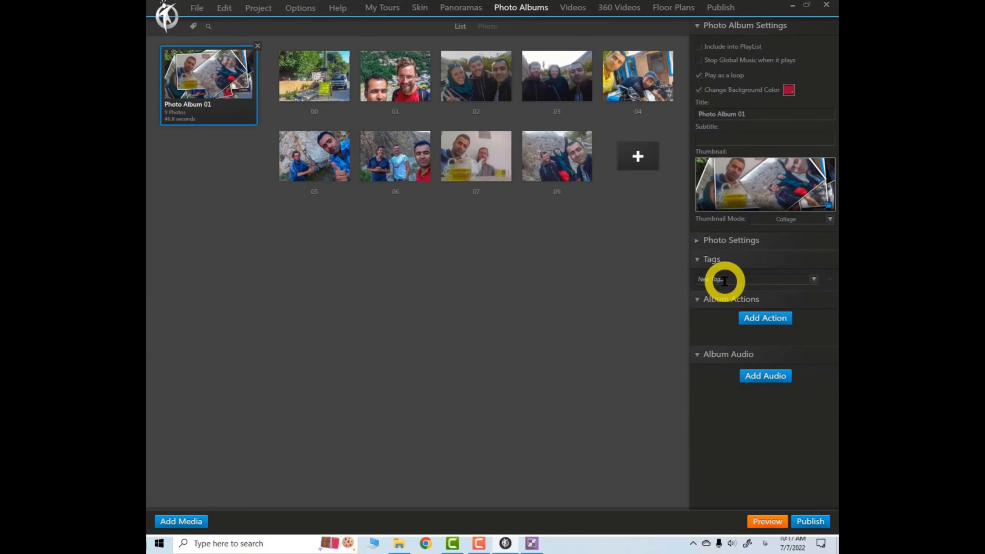
{"action": "left_click", "coordinate": [696, 259]}
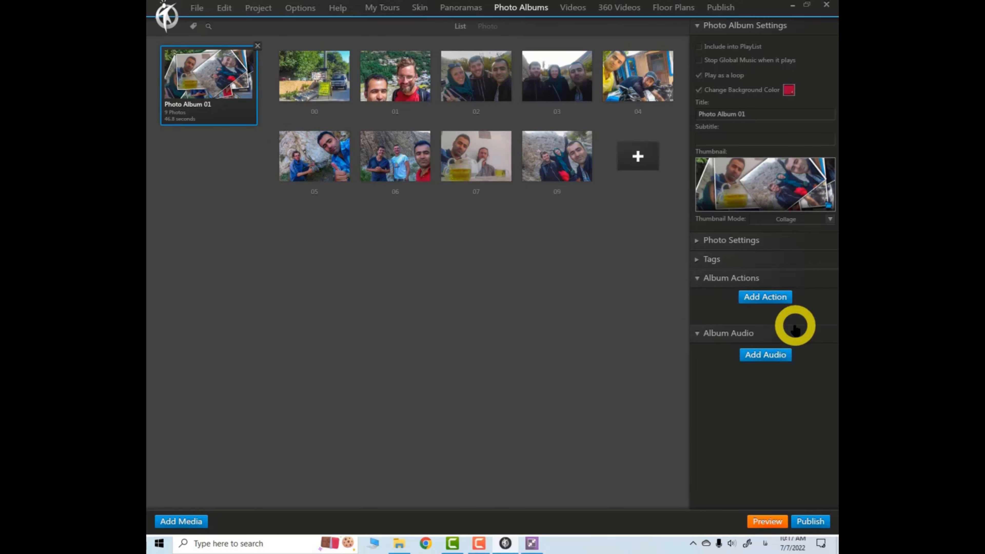
{"action": "left_click", "coordinate": [767, 301]}
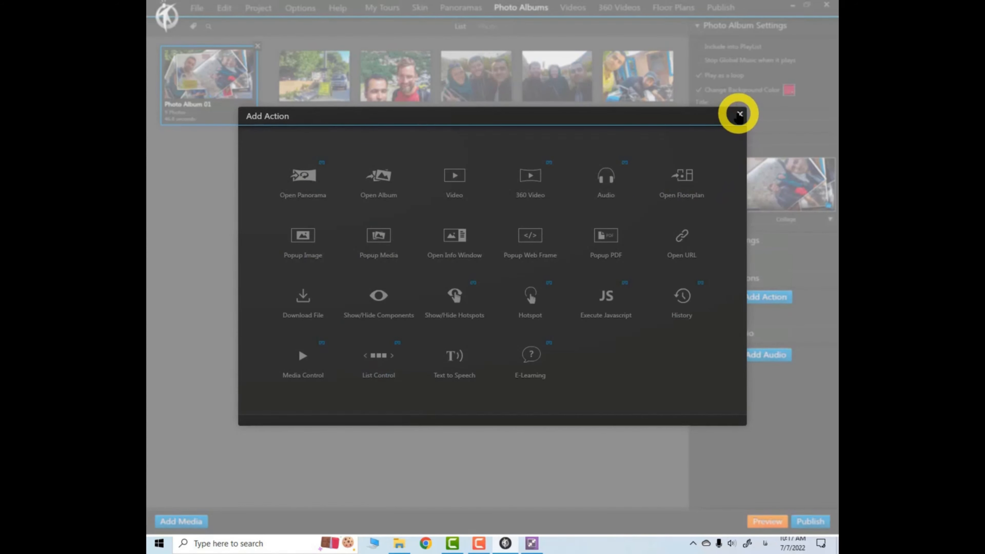
{"action": "left_click", "coordinate": [739, 114]}
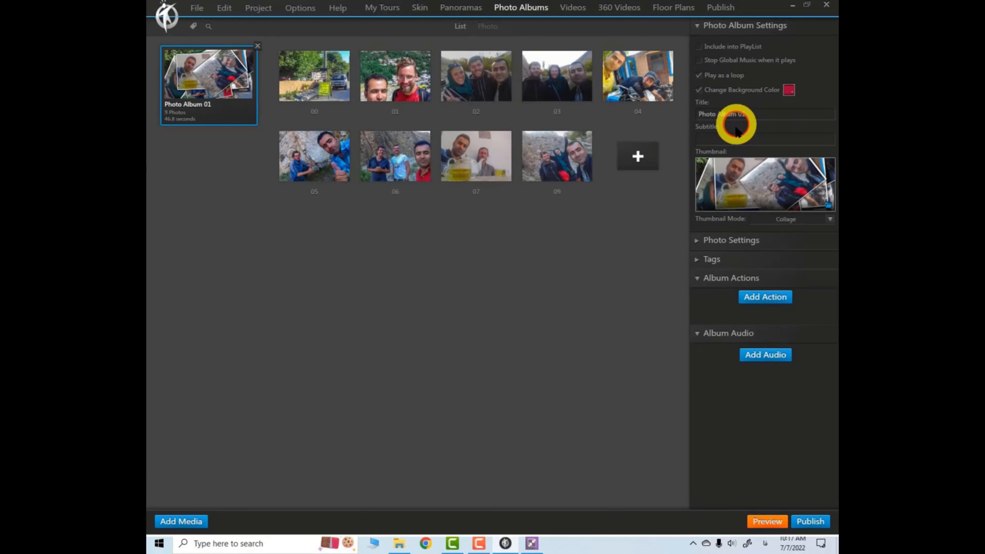
{"action": "left_click", "coordinate": [698, 278]}
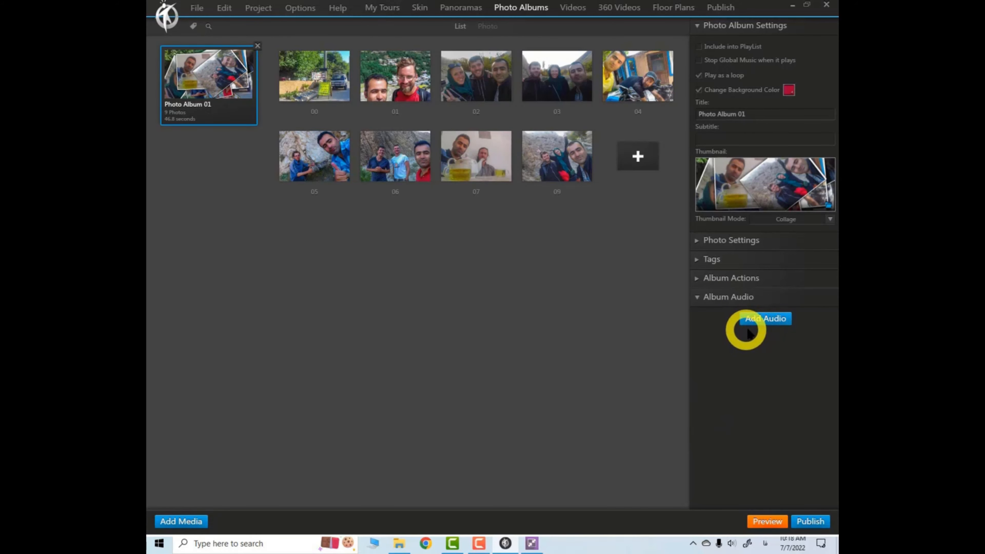
{"action": "left_click", "coordinate": [697, 297]}
{"action": "left_click", "coordinate": [238, 112]}
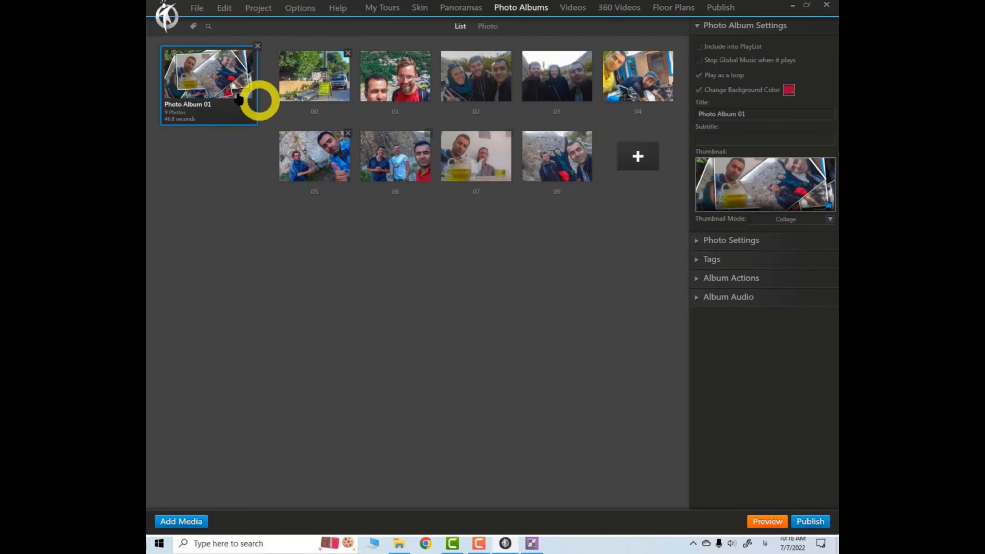
{"action": "left_click", "coordinate": [611, 233]}
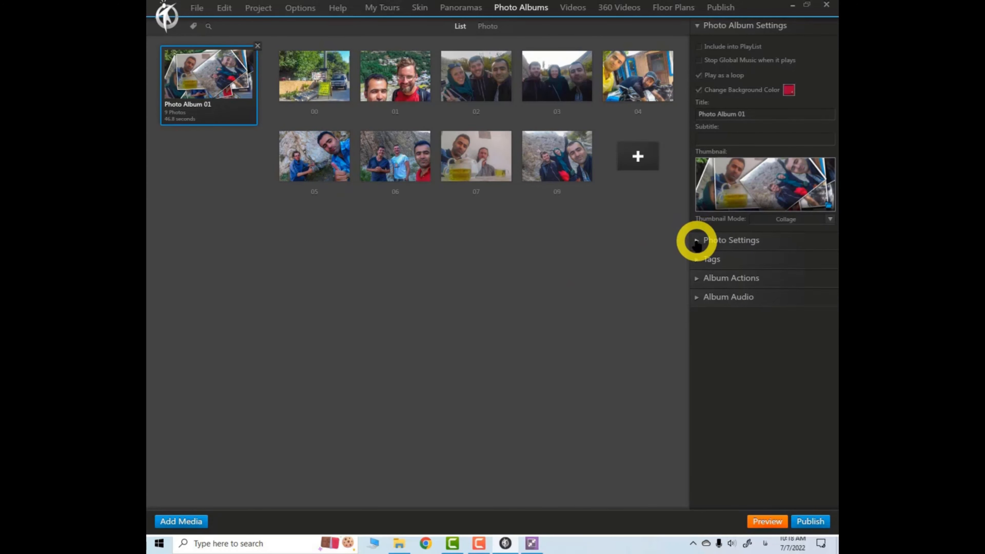
Expand the Photo Settings, Tags, Album Actions and Album Audio sections again
{"action": "left_click", "coordinate": [700, 241]}
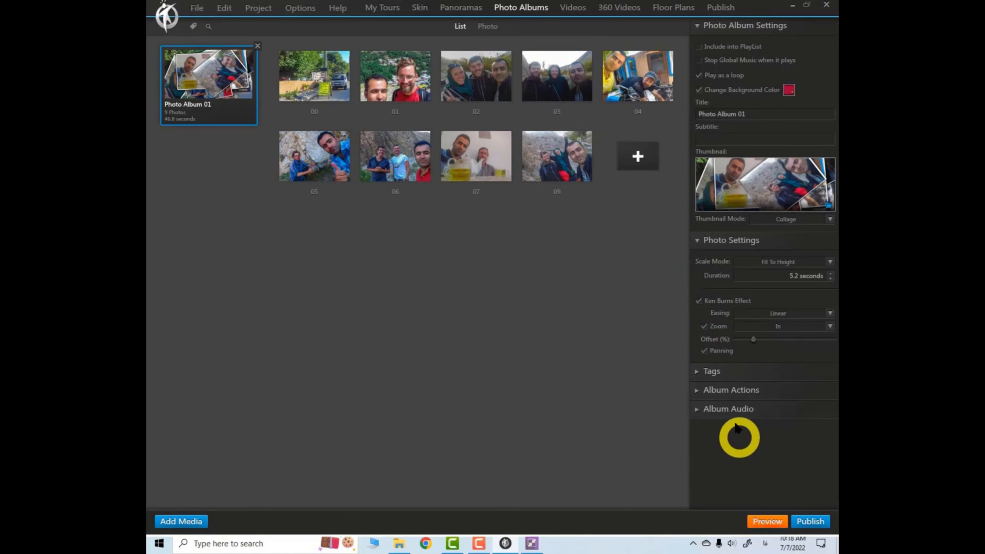
{"action": "left_click", "coordinate": [697, 371]}
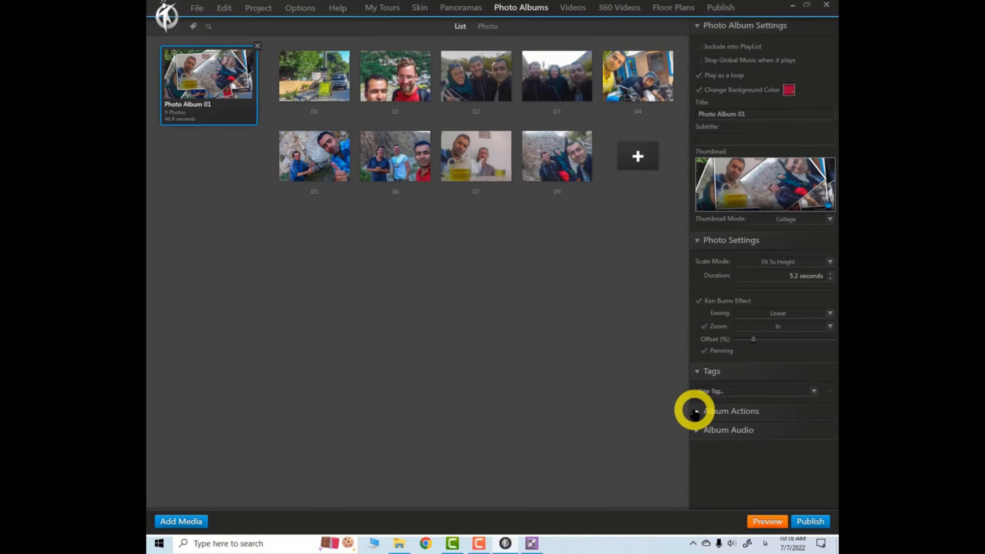
{"action": "left_click", "coordinate": [695, 412]}
{"action": "left_click", "coordinate": [697, 466]}
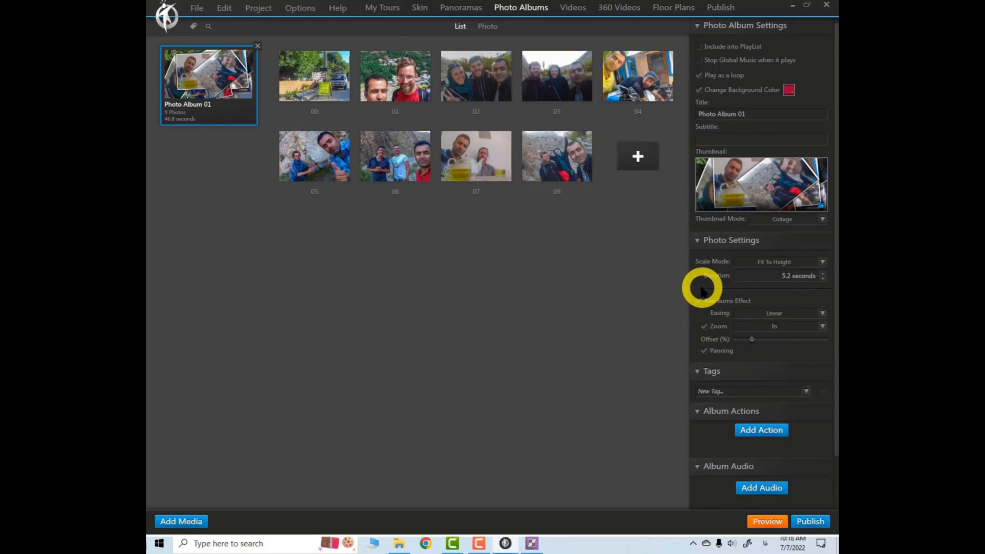
Add a second viewer to the upper-left area of the skin's main viewer and check the album's See in Viewer setting
{"action": "left_click", "coordinate": [419, 7]}
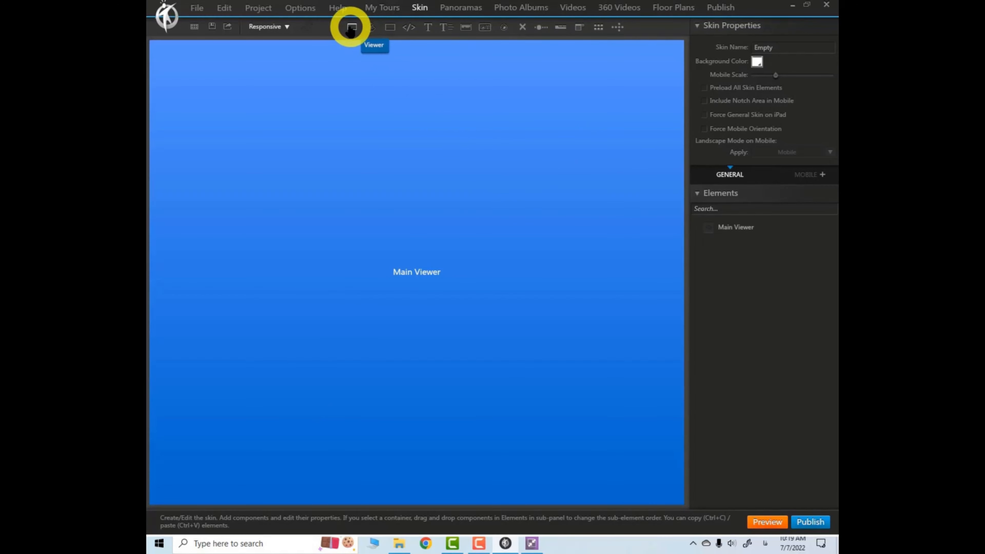
{"action": "left_click", "coordinate": [351, 28]}
{"action": "left_click", "coordinate": [480, 188]}
{"action": "left_click_drag", "start_coordinate": [495, 200], "coordinate": [431, 126]}
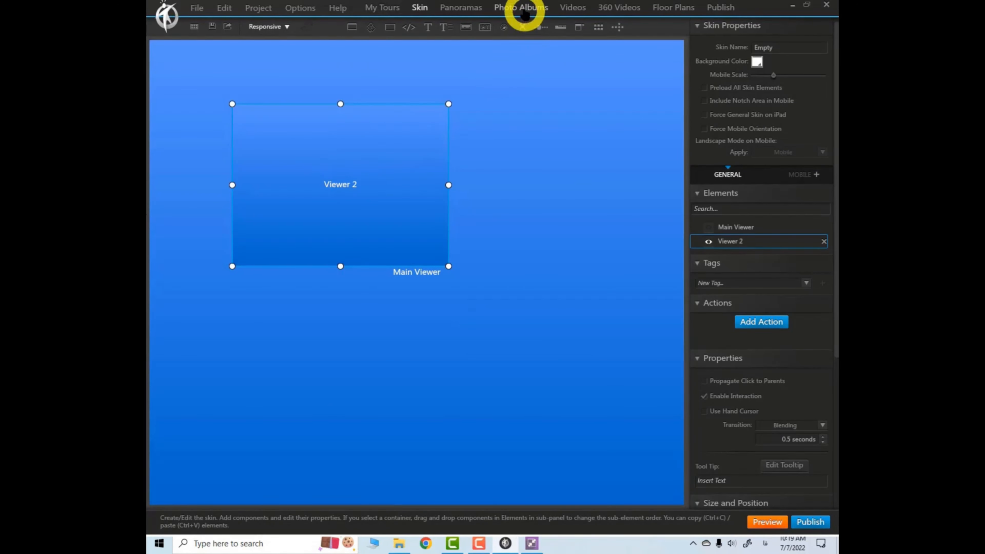
{"action": "left_click", "coordinate": [522, 8]}
{"action": "left_click", "coordinate": [179, 82]}
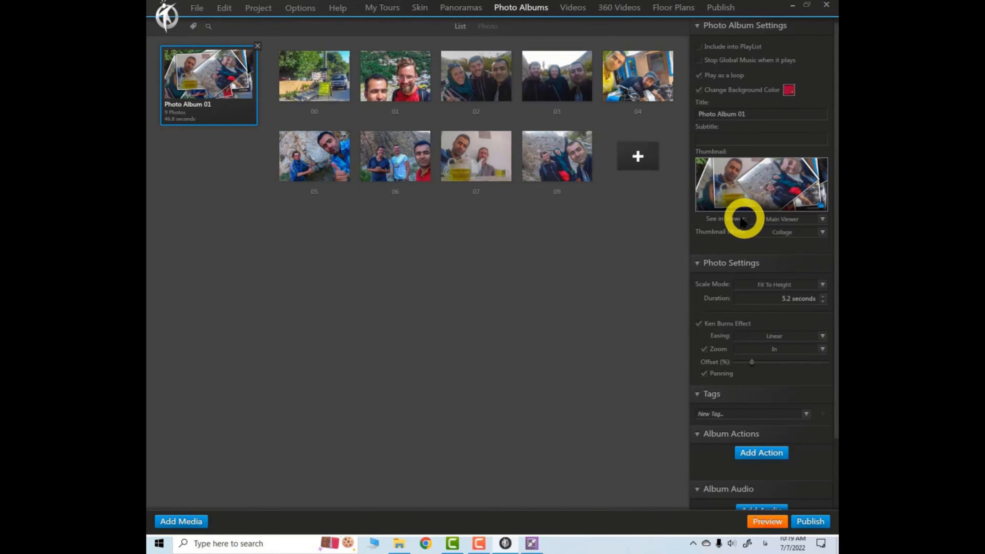
Enlarge Viewer 2 slightly within the upper-left area of the skin layout
{"action": "left_click", "coordinate": [420, 7]}
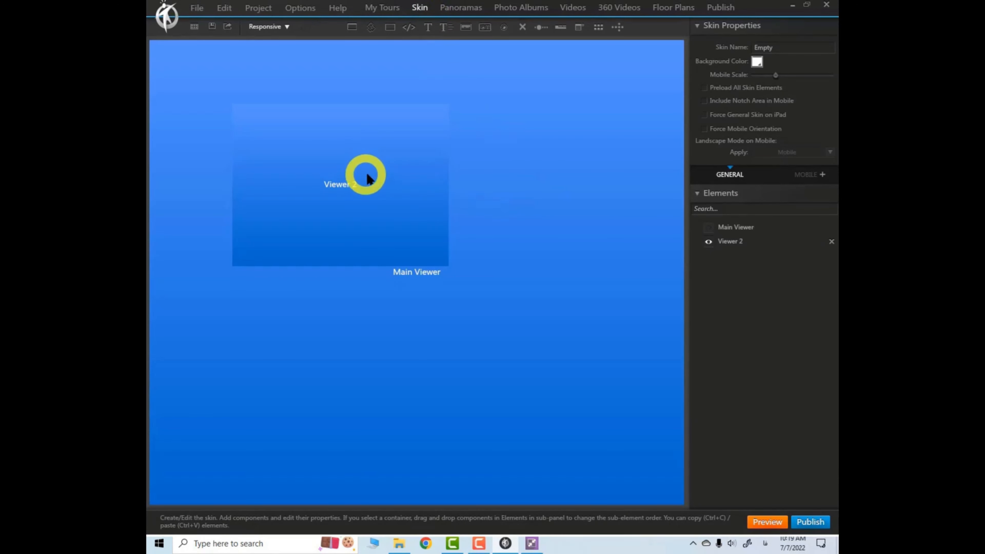
{"action": "left_click_drag", "start_coordinate": [377, 149], "coordinate": [354, 141]}
{"action": "left_click_drag", "start_coordinate": [426, 258], "coordinate": [459, 274]}
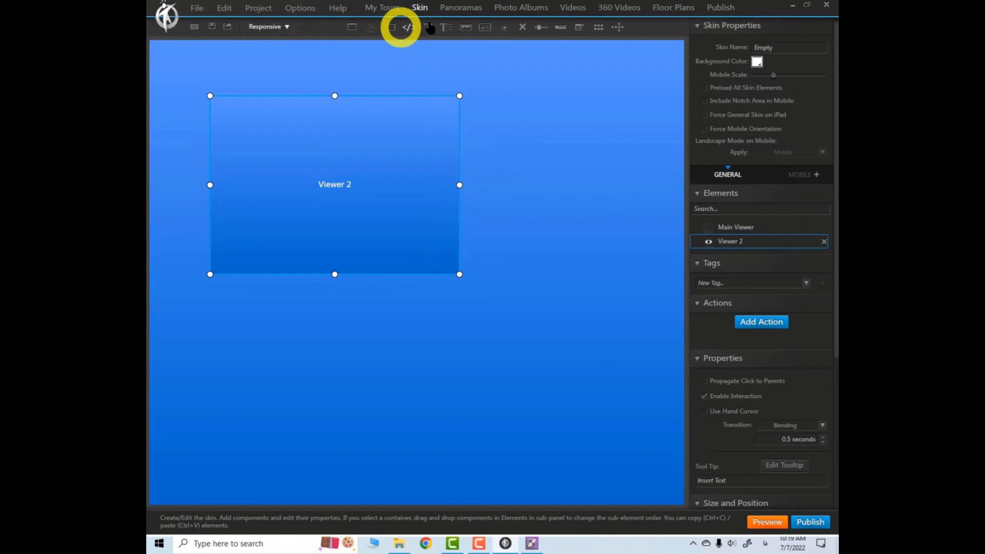
Switch Photo Album 01's See in Viewer setting to Viewer 2 and back to Main Viewer
{"action": "left_click", "coordinate": [520, 8]}
{"action": "left_click", "coordinate": [213, 80]}
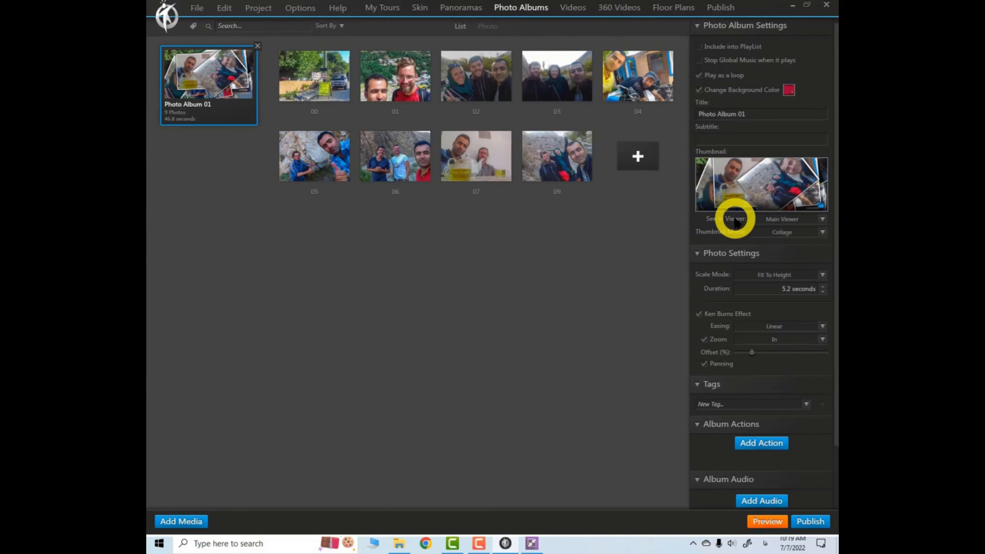
{"action": "left_click", "coordinate": [822, 219]}
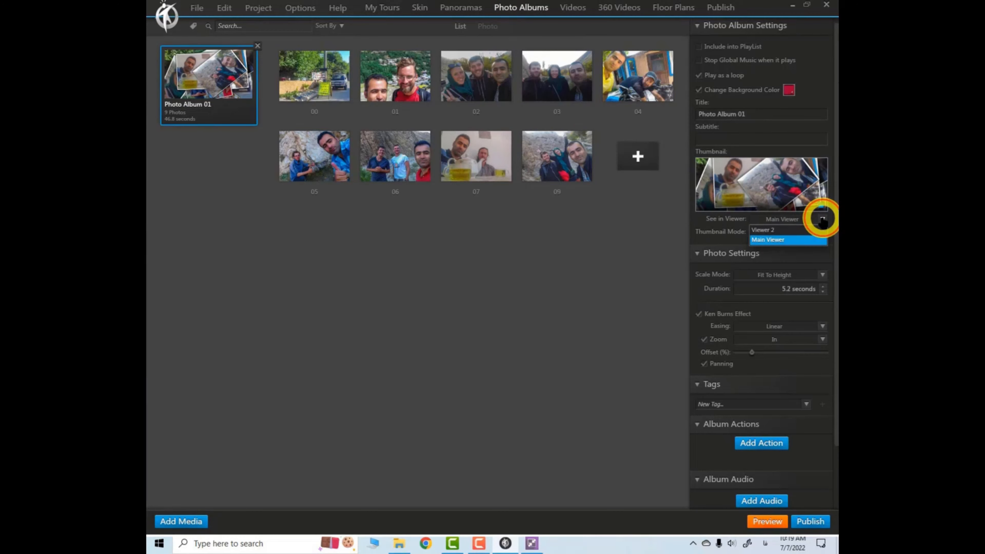
{"action": "left_click", "coordinate": [766, 230]}
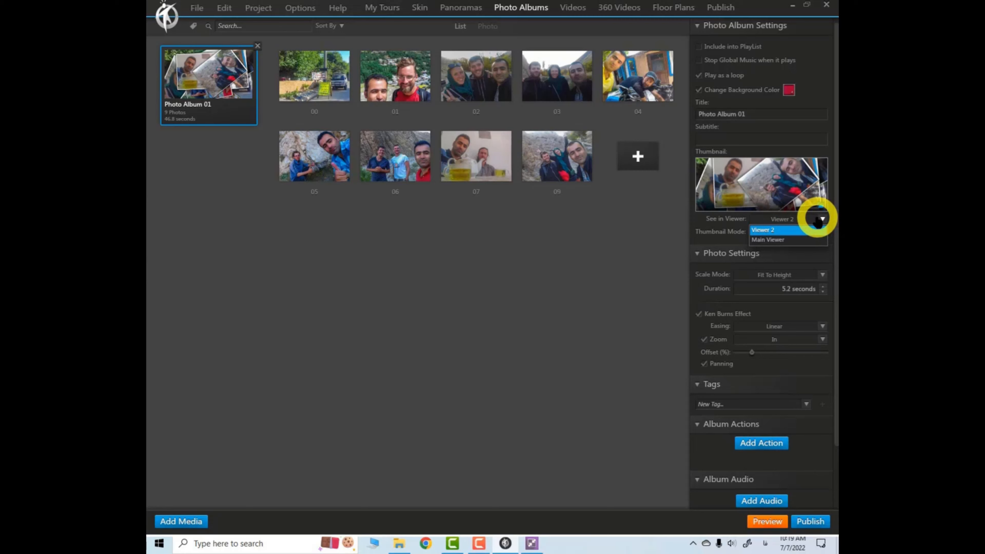
{"action": "left_click", "coordinate": [766, 239]}
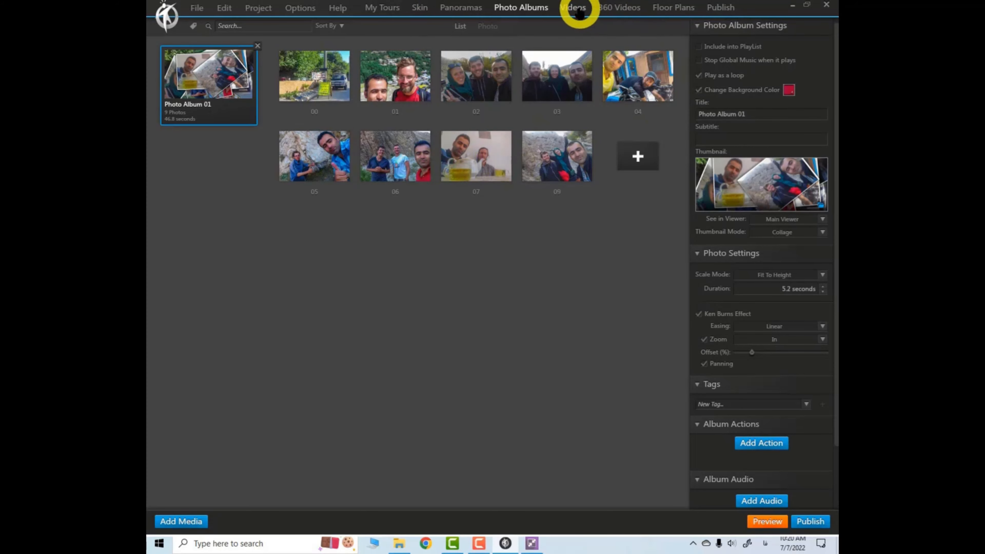
Select the mountain road video and examine its video, export, tag and action settings
{"action": "left_click", "coordinate": [573, 7]}
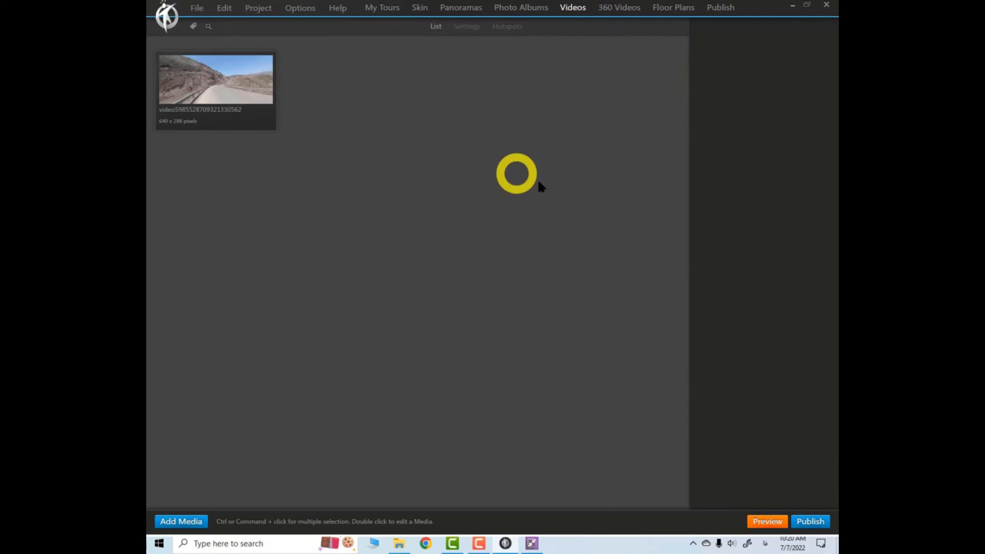
{"action": "left_click", "coordinate": [210, 90]}
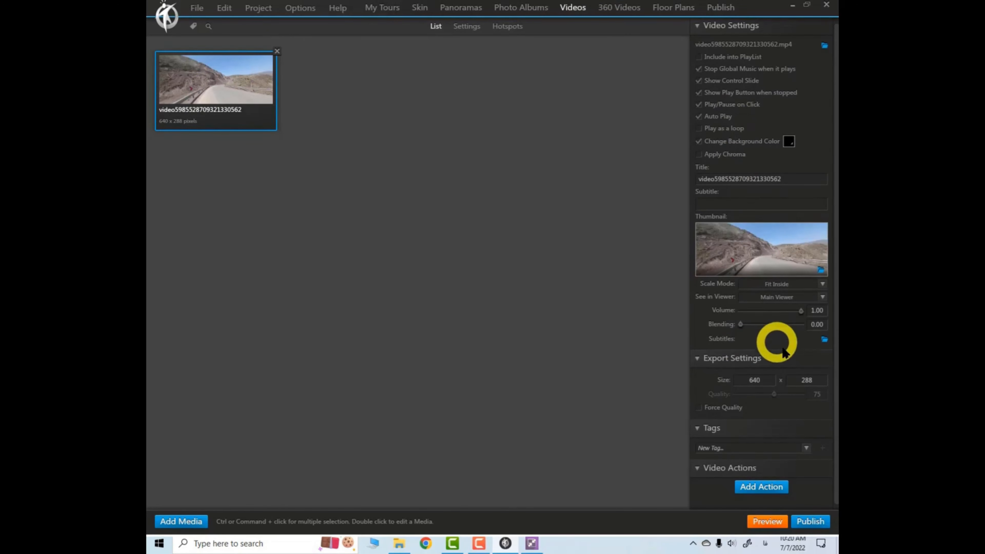
{"action": "left_click_drag", "start_coordinate": [835, 176], "coordinate": [834, 204]}
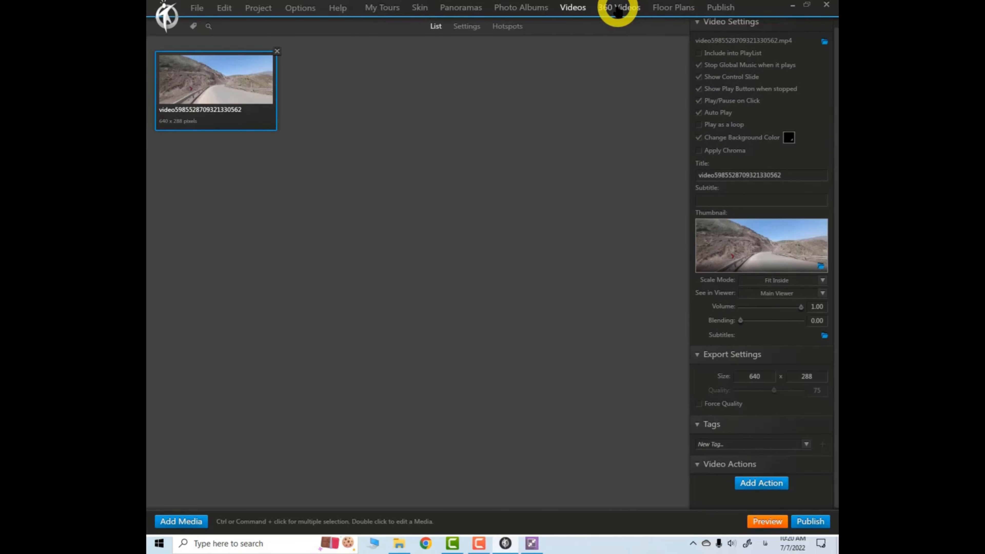
Import the 360_0008_Stitch_XHC.MP4 file from New folder into the project as a 360 video
{"action": "left_click", "coordinate": [617, 11]}
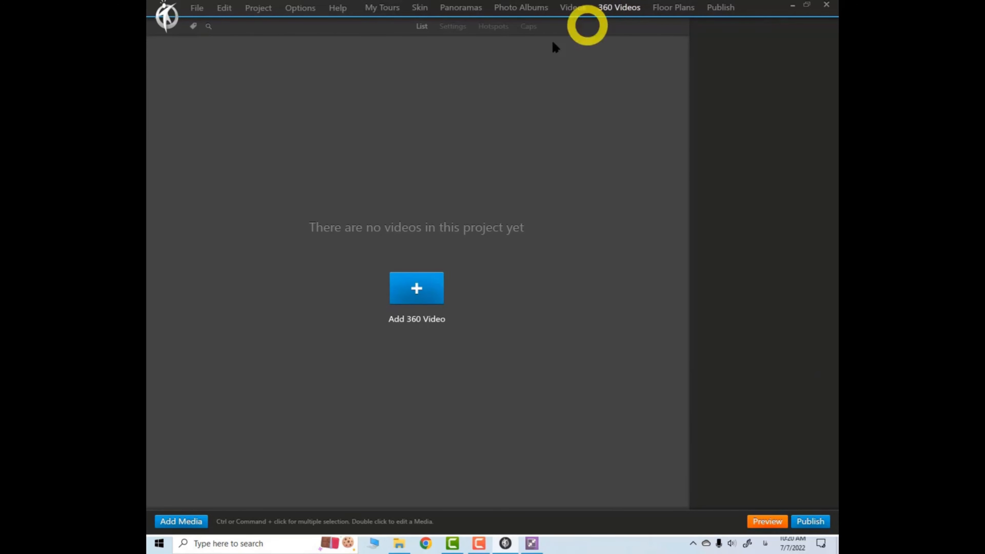
{"action": "left_click", "coordinate": [417, 291]}
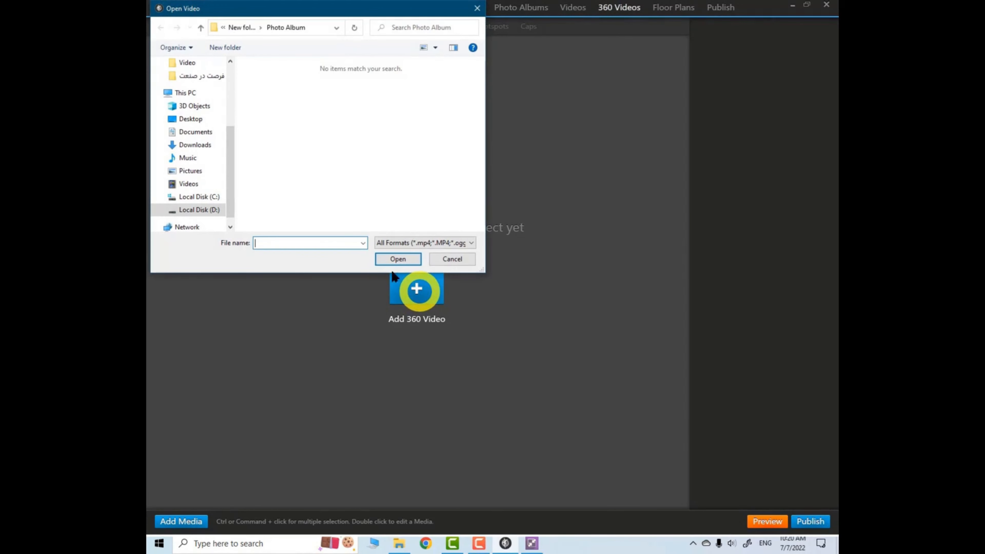
{"action": "left_click", "coordinate": [200, 28]}
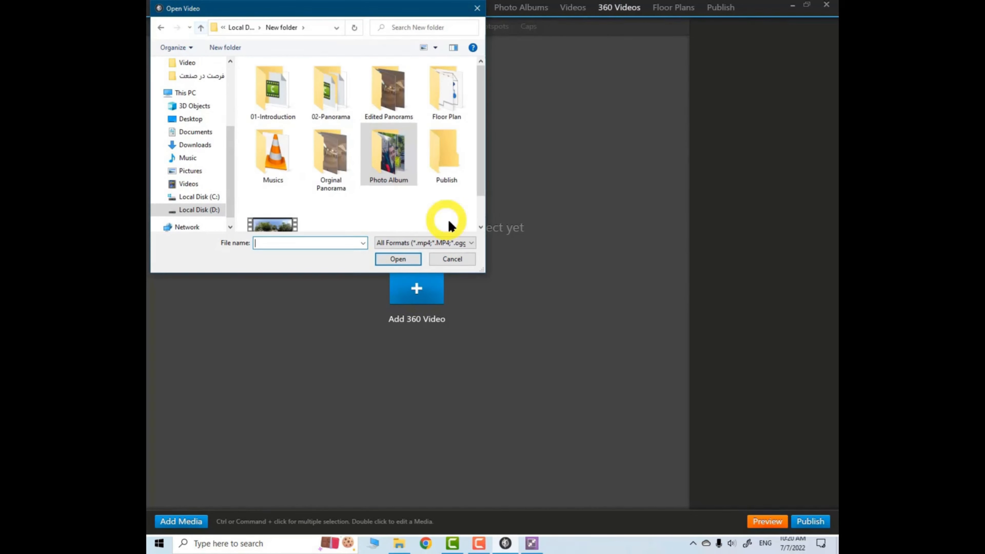
{"action": "left_click_drag", "start_coordinate": [484, 106], "coordinate": [480, 165]}
{"action": "left_click", "coordinate": [297, 192]}
{"action": "left_click", "coordinate": [400, 260]}
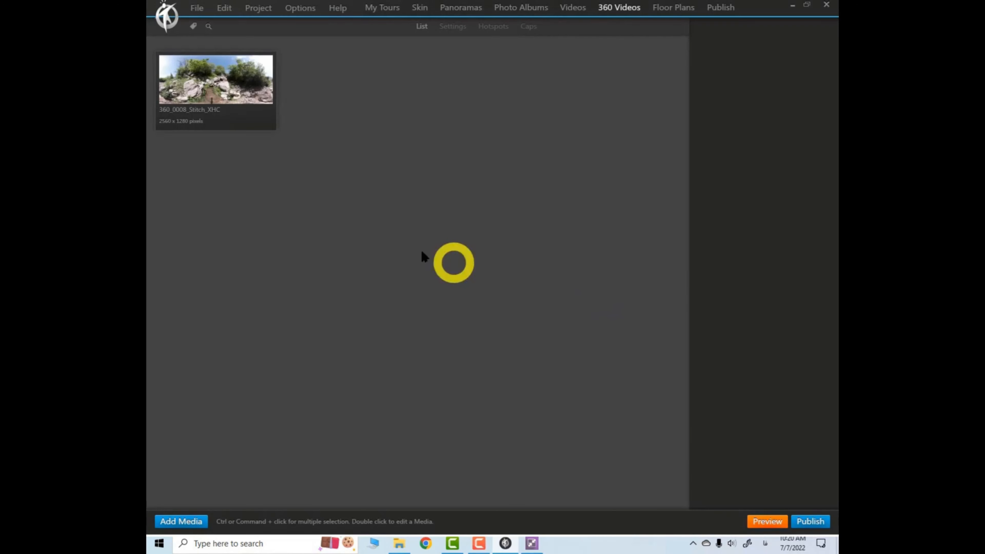
Select the imported 360 video, examine its settings and compare the 360 video list with the panorama list
{"action": "left_click", "coordinate": [227, 82]}
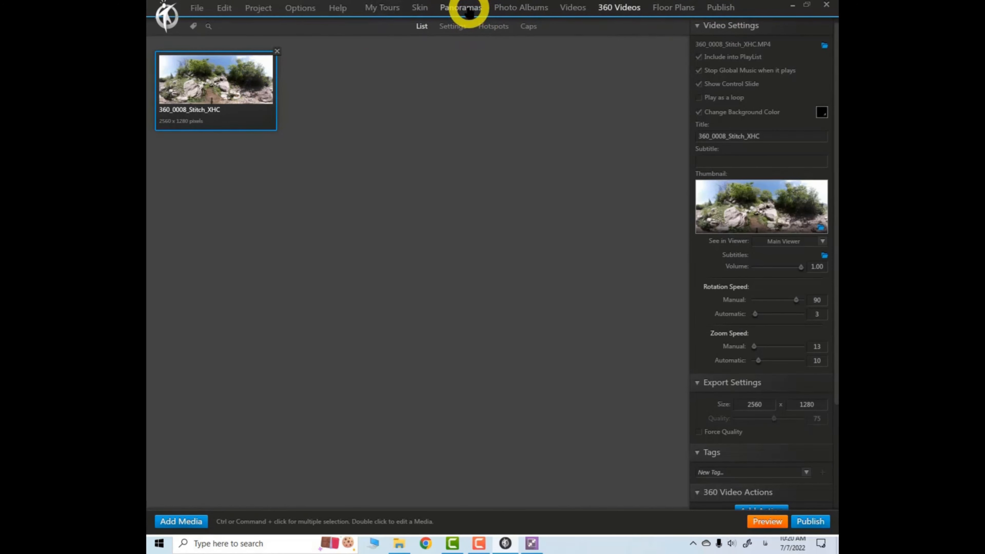
{"action": "left_click", "coordinate": [461, 7]}
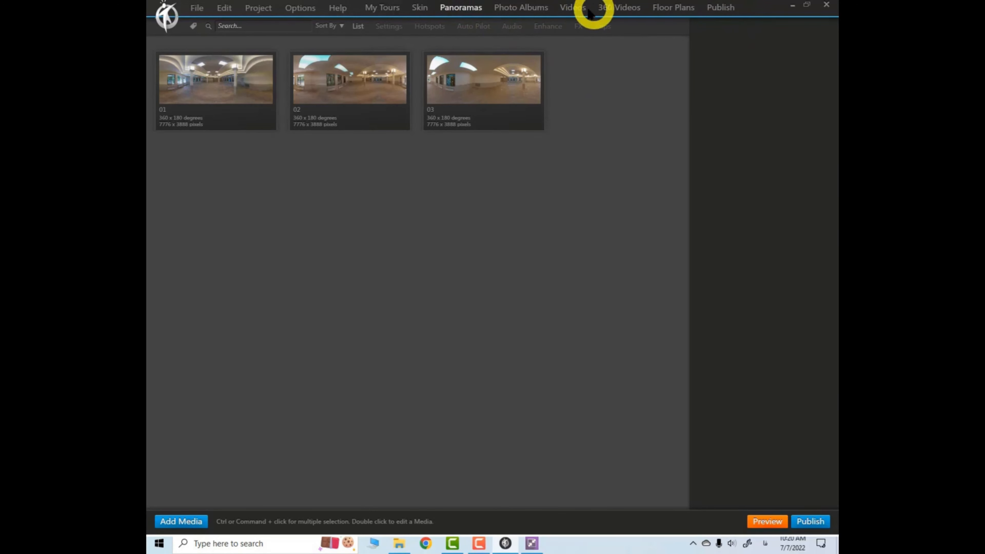
{"action": "left_click", "coordinate": [617, 7]}
{"action": "left_click", "coordinate": [242, 84]}
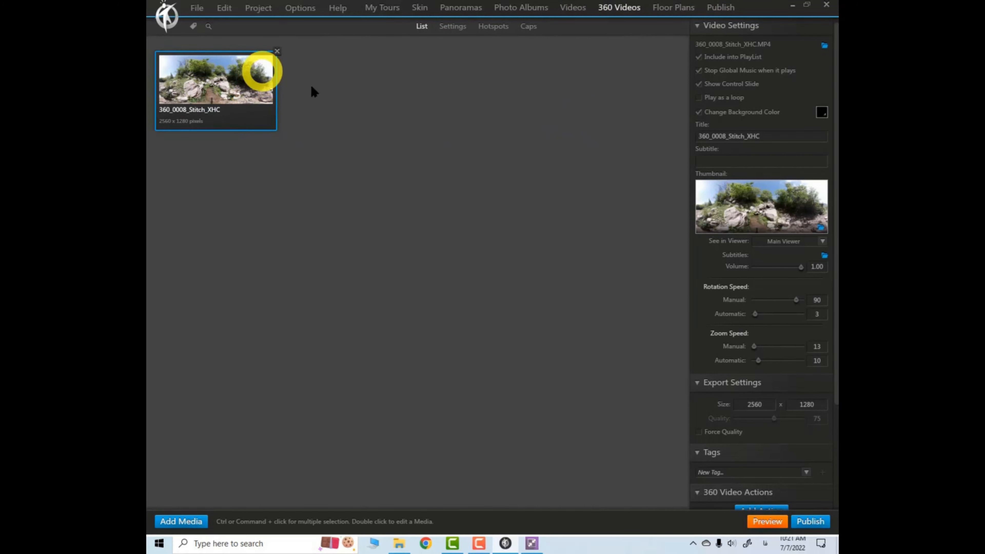
Open panorama 03's hotspots and place the White arrow from the library as an image hotspot on the back wall
{"action": "left_click", "coordinate": [455, 12]}
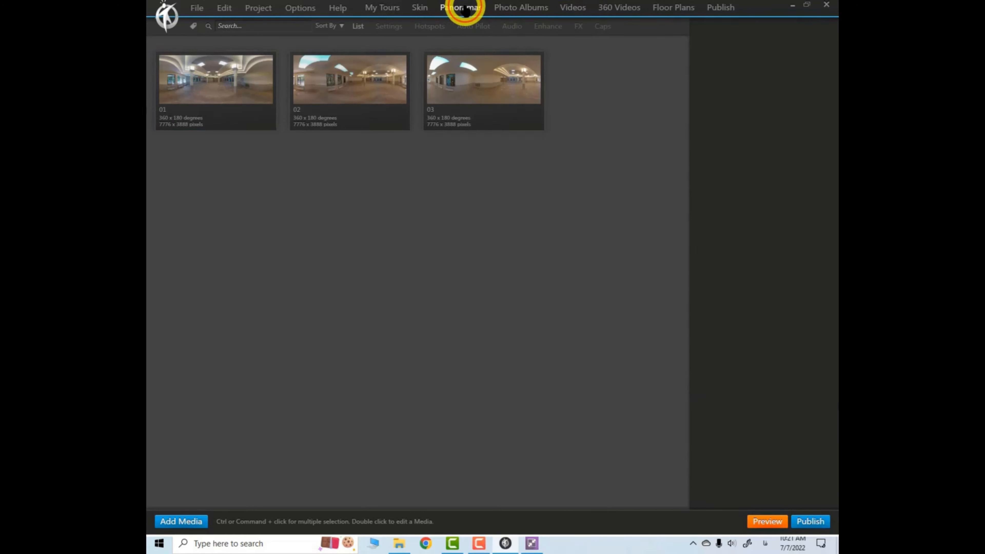
{"action": "double_click", "coordinate": [461, 110]}
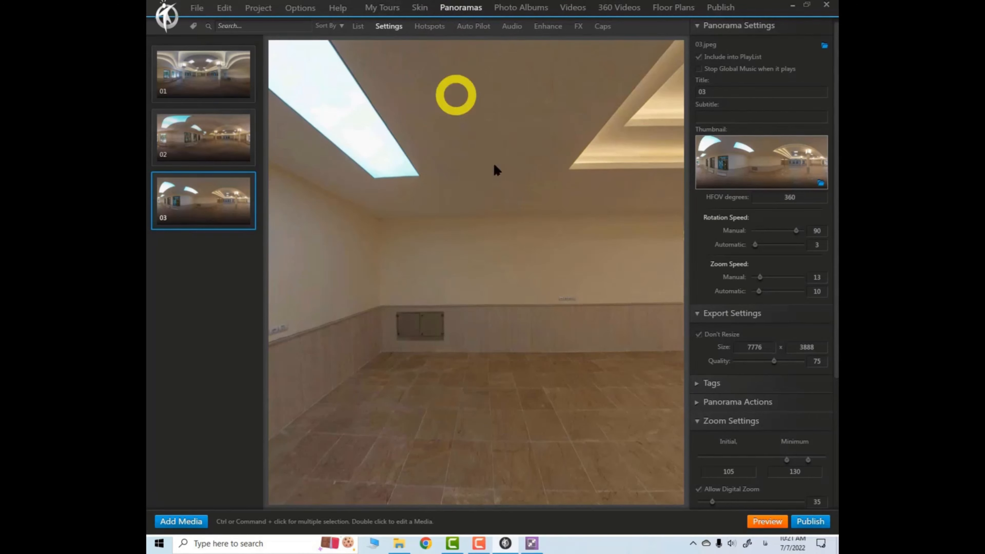
{"action": "left_click_drag", "start_coordinate": [515, 281], "coordinate": [514, 244]}
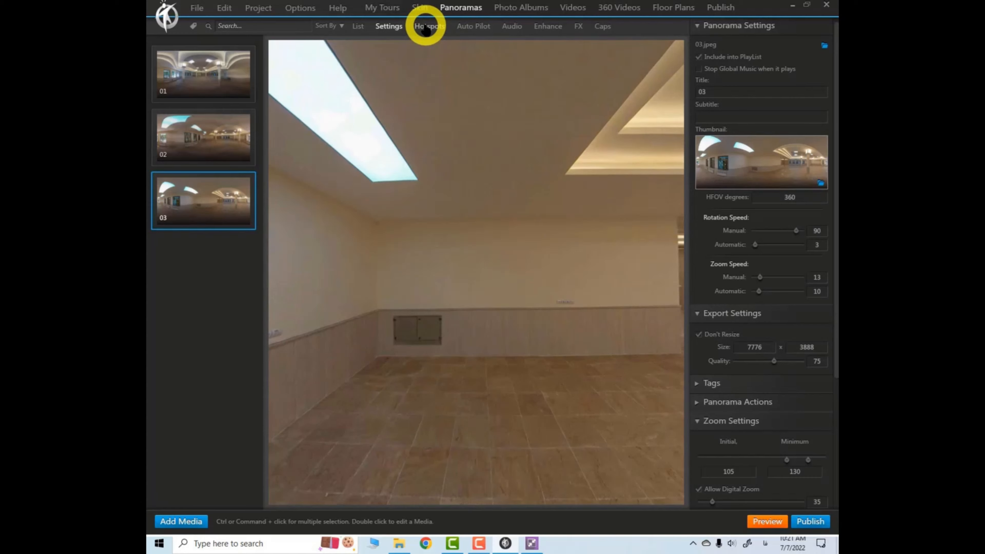
{"action": "left_click", "coordinate": [426, 27]}
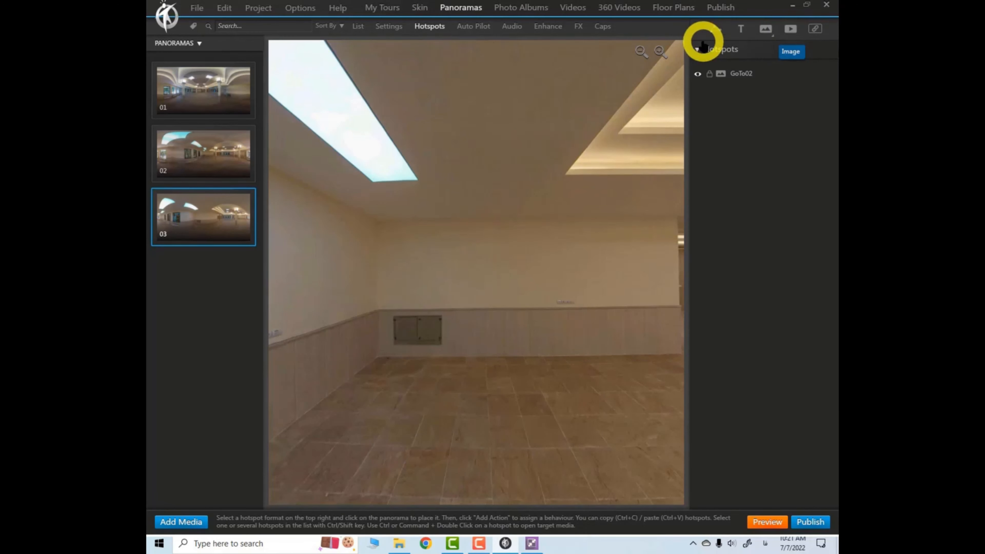
{"action": "left_click", "coordinate": [764, 27]}
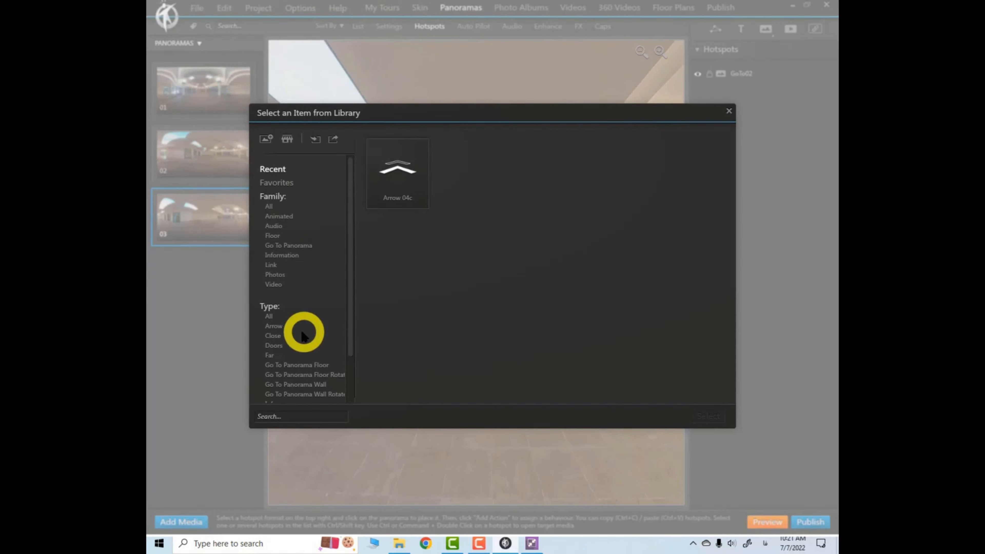
{"action": "left_click", "coordinate": [279, 326]}
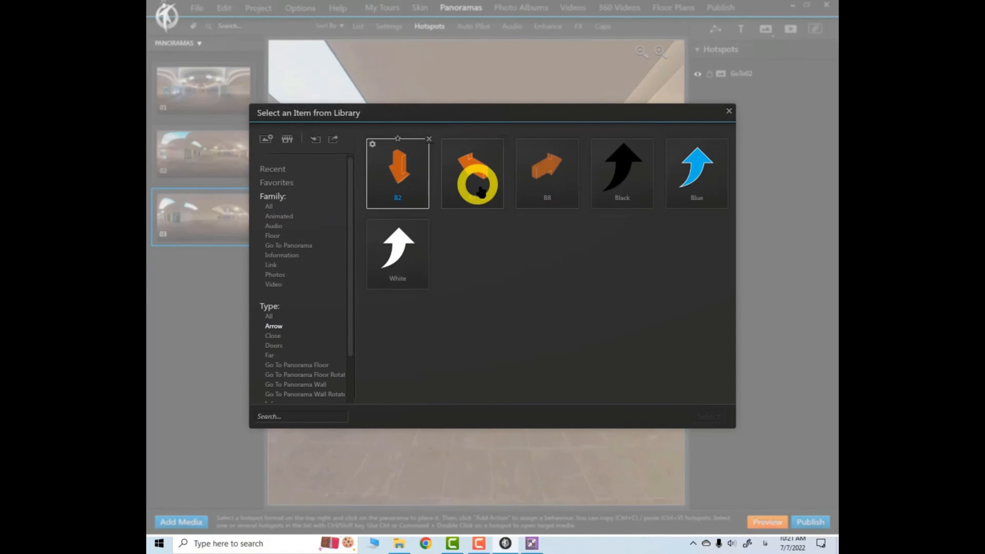
{"action": "left_click", "coordinate": [398, 271]}
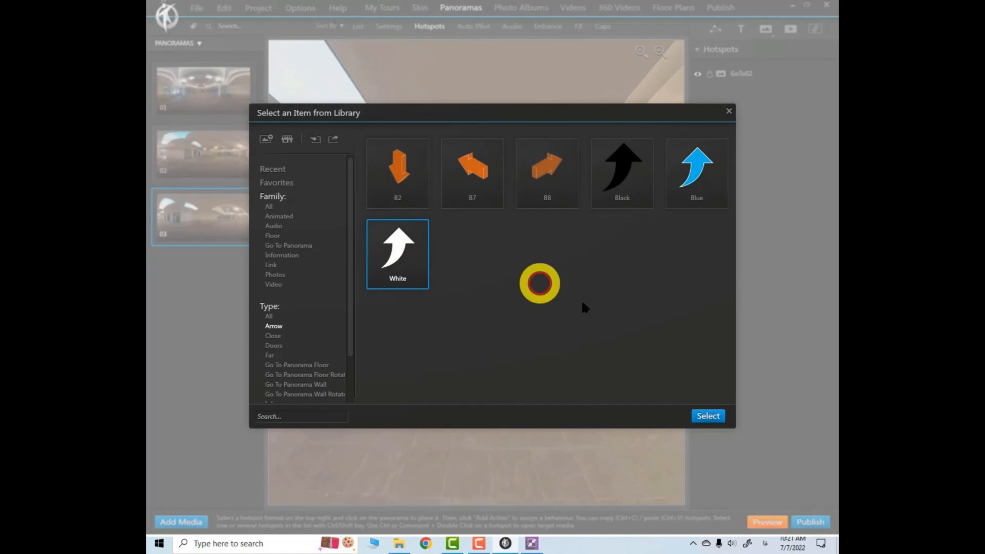
{"action": "left_click", "coordinate": [712, 417]}
{"action": "left_click", "coordinate": [481, 263]}
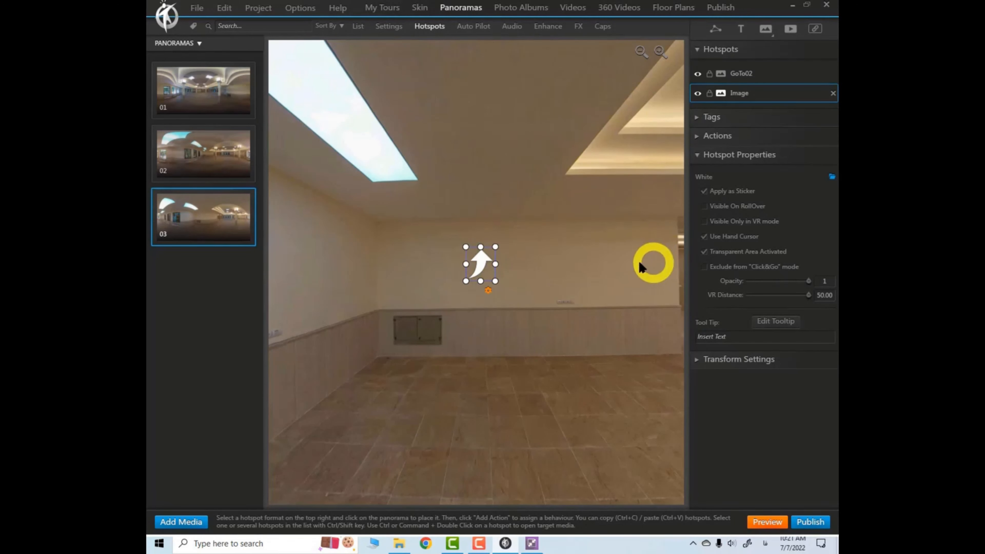
Add a 360 Video action to the wall's arrow hotspot that plays 360_0008_Stitch_XHC in the Main Viewer on click
{"action": "left_click", "coordinate": [695, 135]}
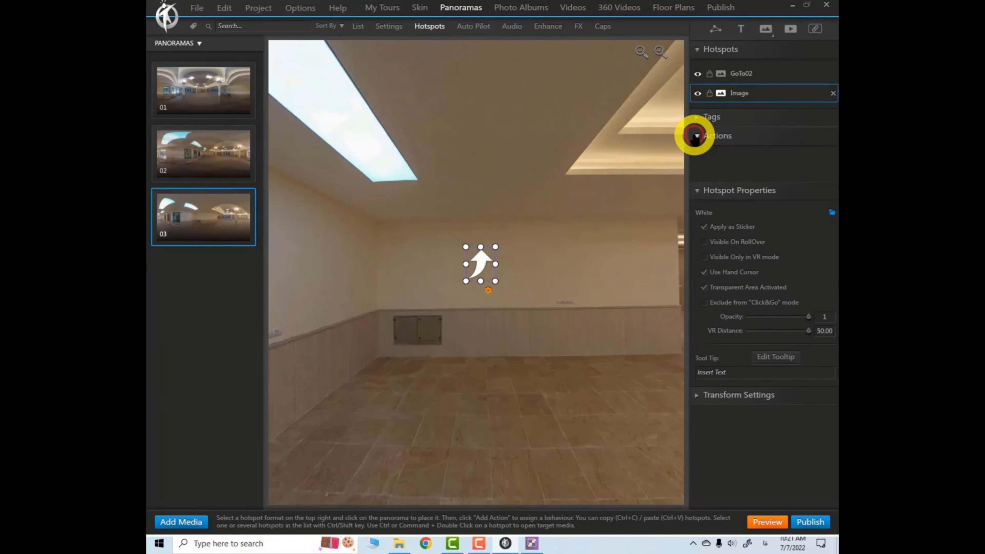
{"action": "left_click", "coordinate": [772, 155]}
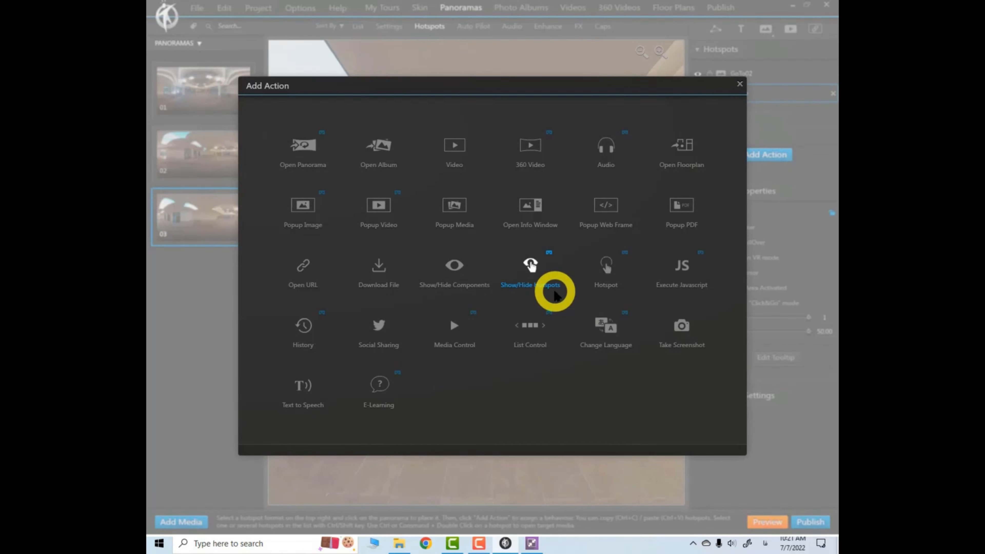
{"action": "left_click", "coordinate": [521, 164]}
{"action": "left_click", "coordinate": [573, 225]}
{"action": "left_click", "coordinate": [332, 182]}
{"action": "left_click", "coordinate": [638, 430]}
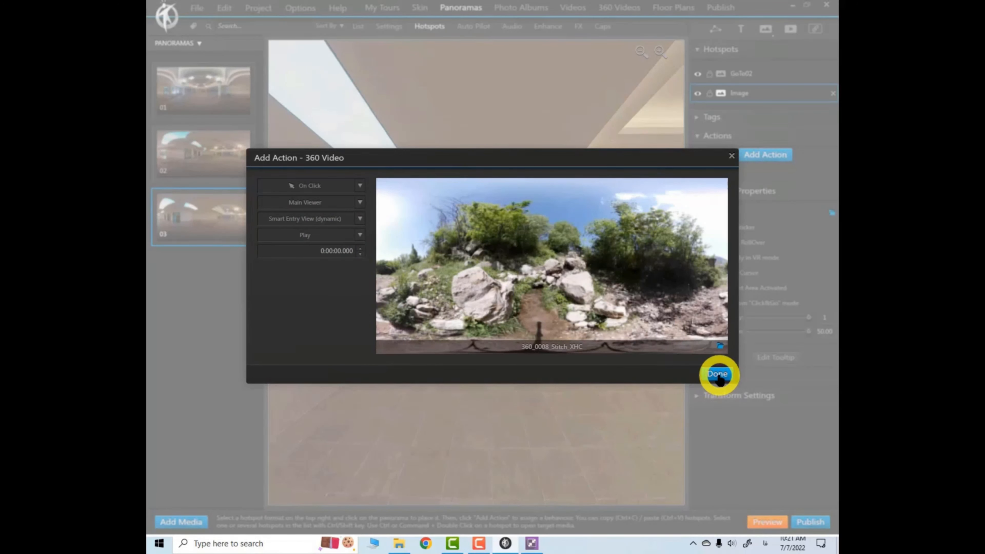
{"action": "left_click", "coordinate": [718, 375]}
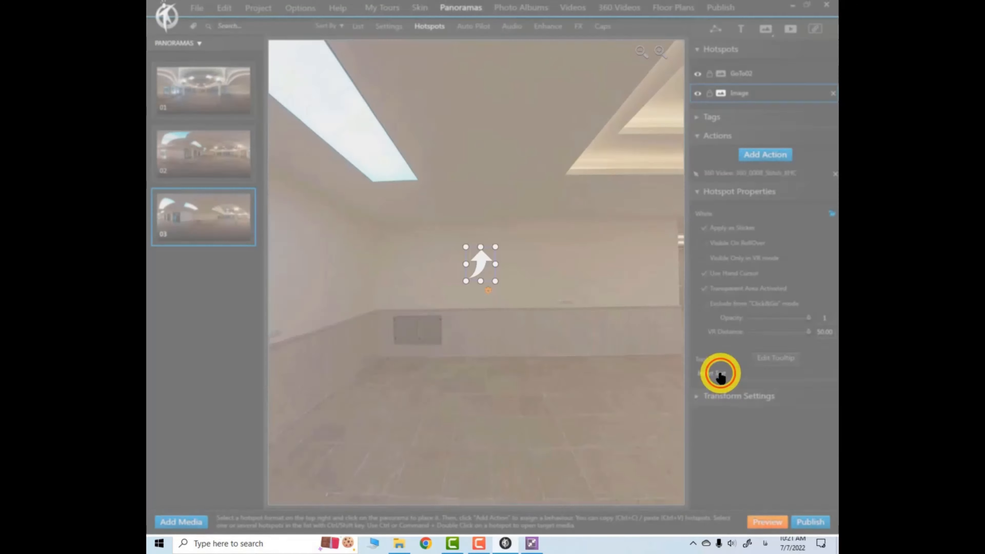
{"action": "left_click", "coordinate": [548, 191]}
{"action": "left_click_drag", "start_coordinate": [548, 191], "coordinate": [538, 166]}
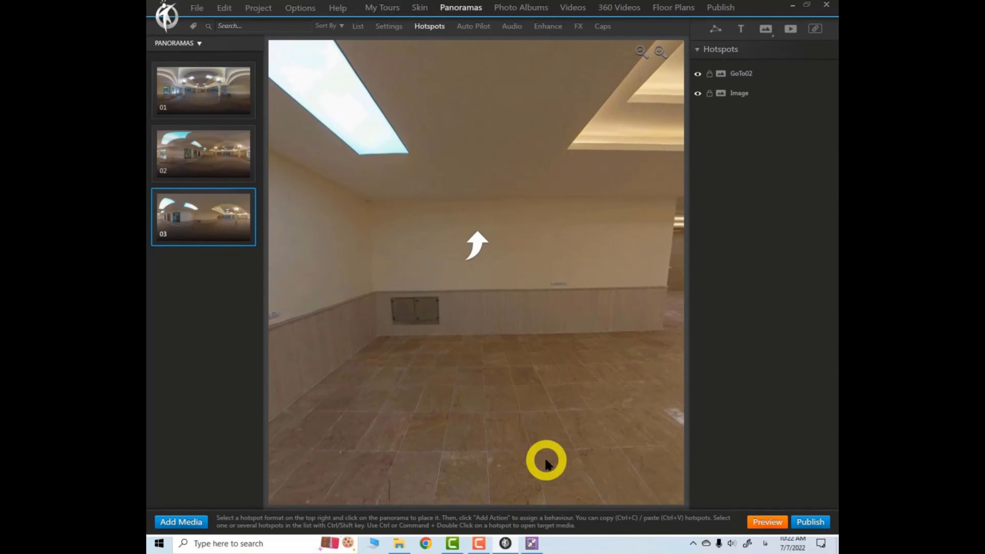
{"action": "left_click", "coordinate": [478, 543]}
{"action": "left_click", "coordinate": [468, 496]}
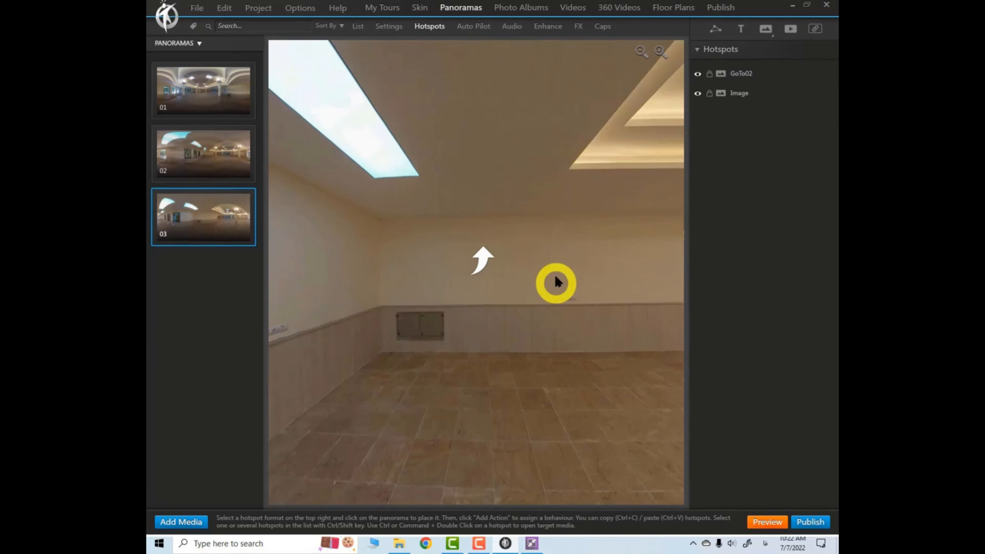
Open the 360 video's hotspots and place a white arrow image hotspot among the rocks beside the path
{"action": "left_click", "coordinate": [619, 8]}
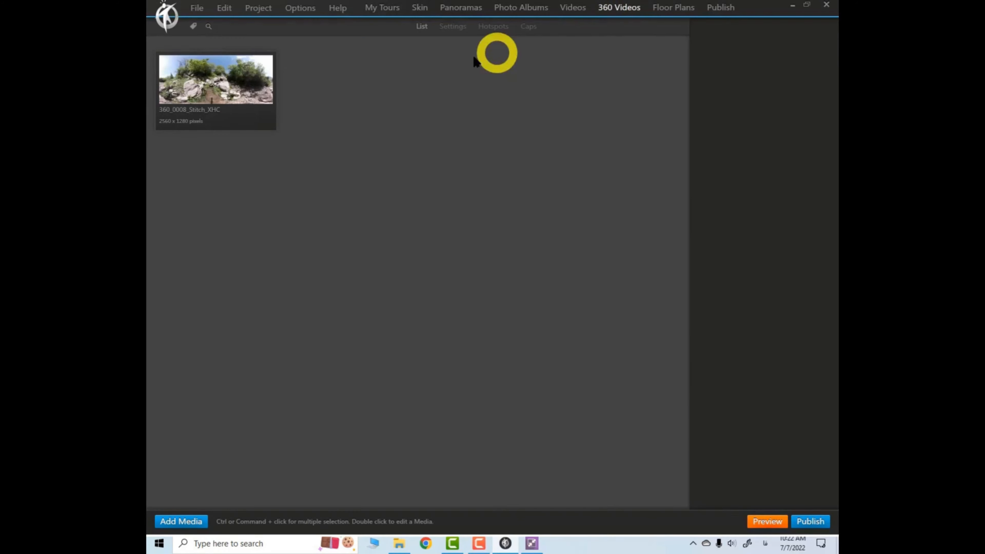
{"action": "left_click", "coordinate": [217, 82]}
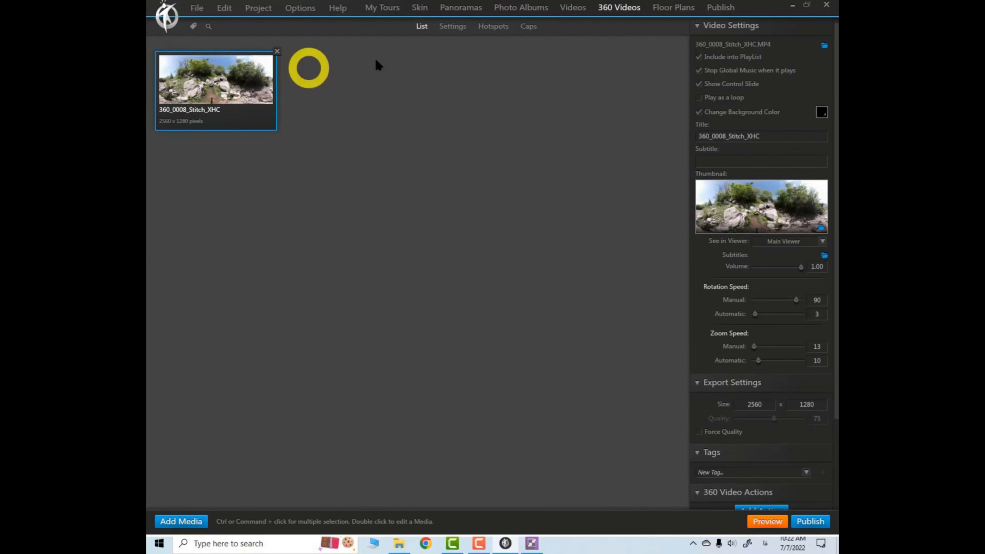
{"action": "left_click", "coordinate": [494, 27]}
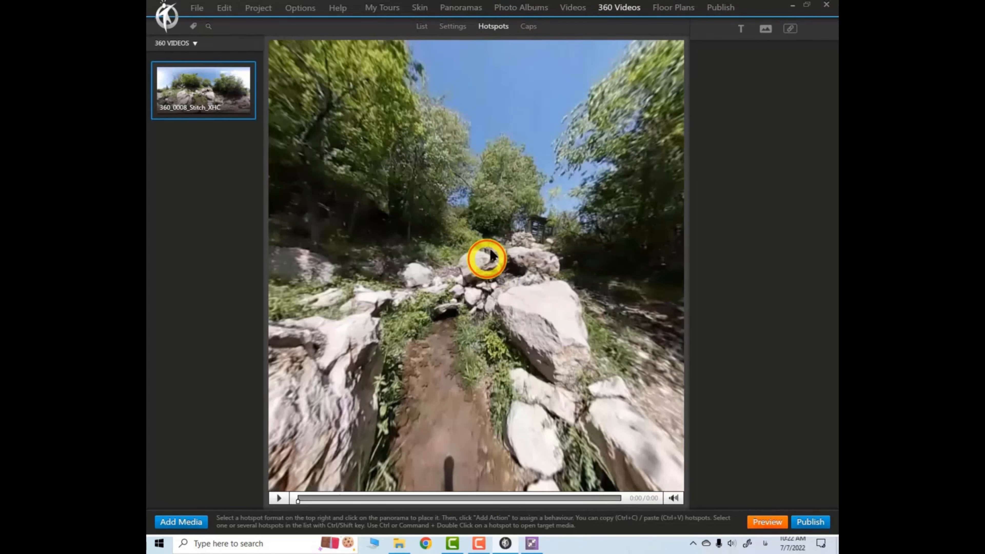
{"action": "left_click_drag", "start_coordinate": [499, 215], "coordinate": [561, 82]}
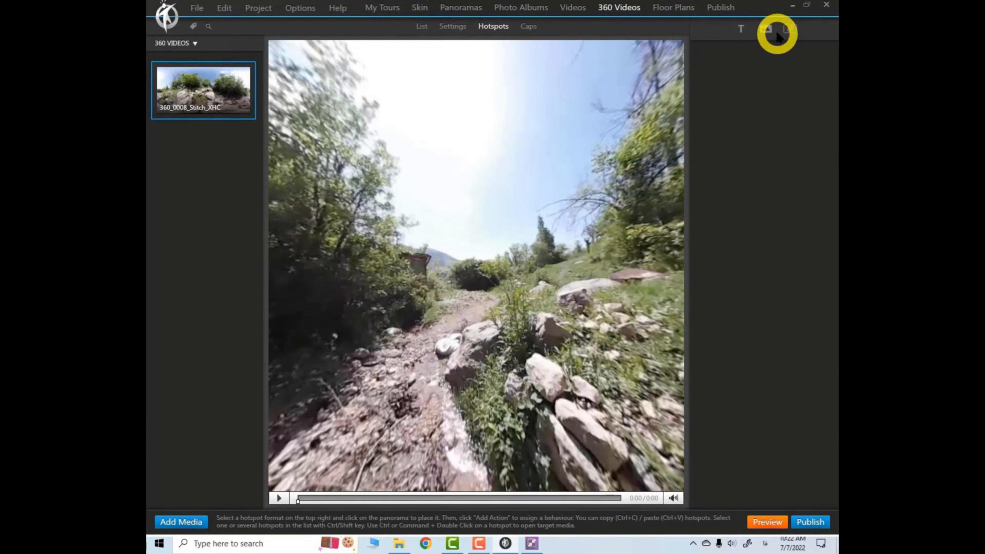
{"action": "left_click", "coordinate": [764, 29]}
{"action": "left_click", "coordinate": [472, 171]}
{"action": "left_click", "coordinate": [707, 416]}
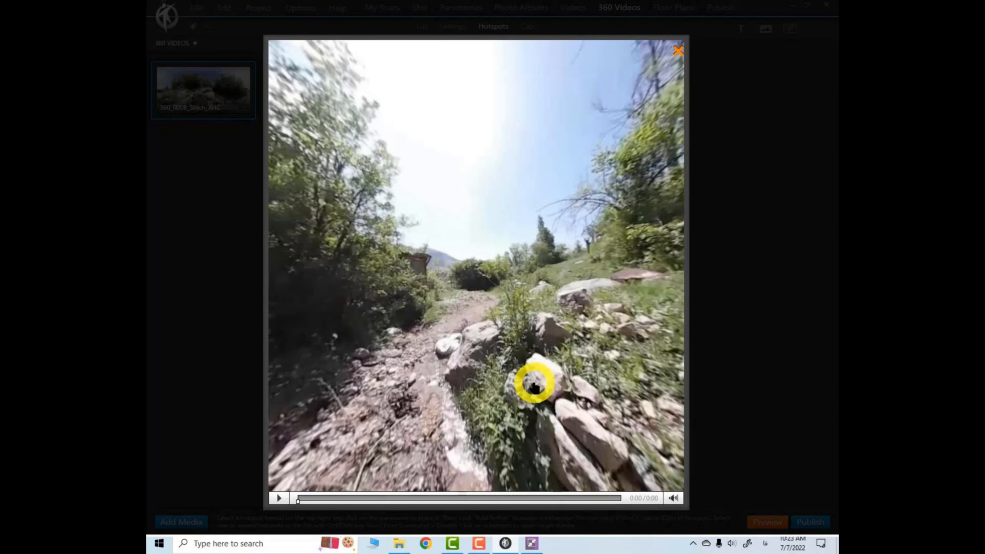
{"action": "left_click", "coordinate": [624, 353]}
Select the 360 video's arrow hotspot and shift it slightly toward the path
{"action": "left_click_drag", "start_coordinate": [565, 296], "coordinate": [434, 288]}
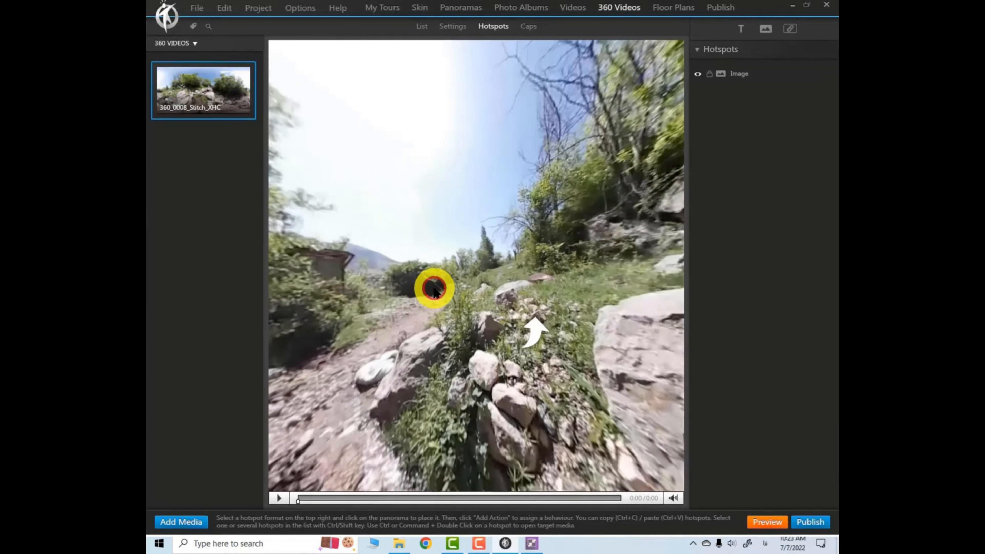
{"action": "left_click", "coordinate": [504, 328]}
{"action": "left_click_drag", "start_coordinate": [506, 324], "coordinate": [472, 313]}
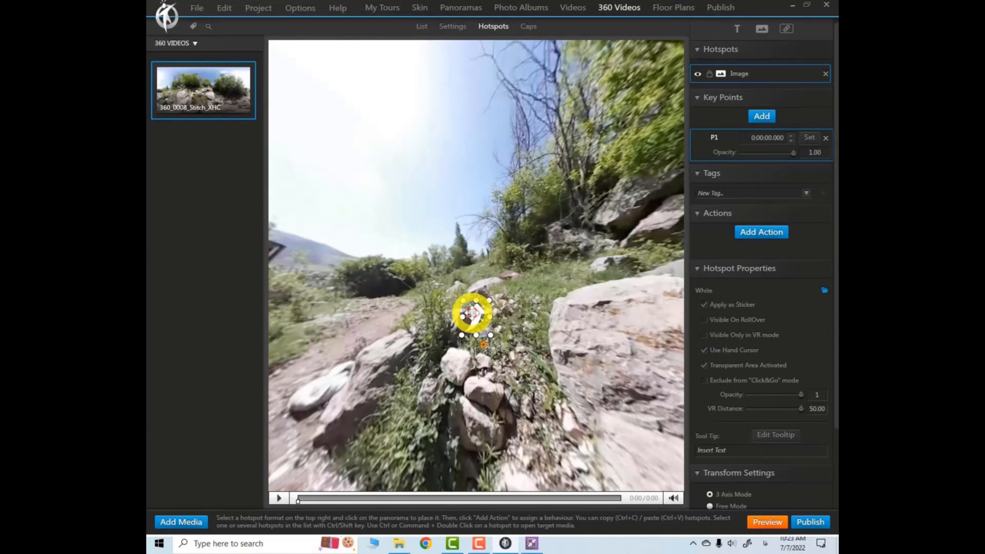
Add an Open Panorama action to the 360 video's arrow hotspot that opens panorama 03 in the Main Viewer on click
{"action": "left_click", "coordinate": [761, 233]}
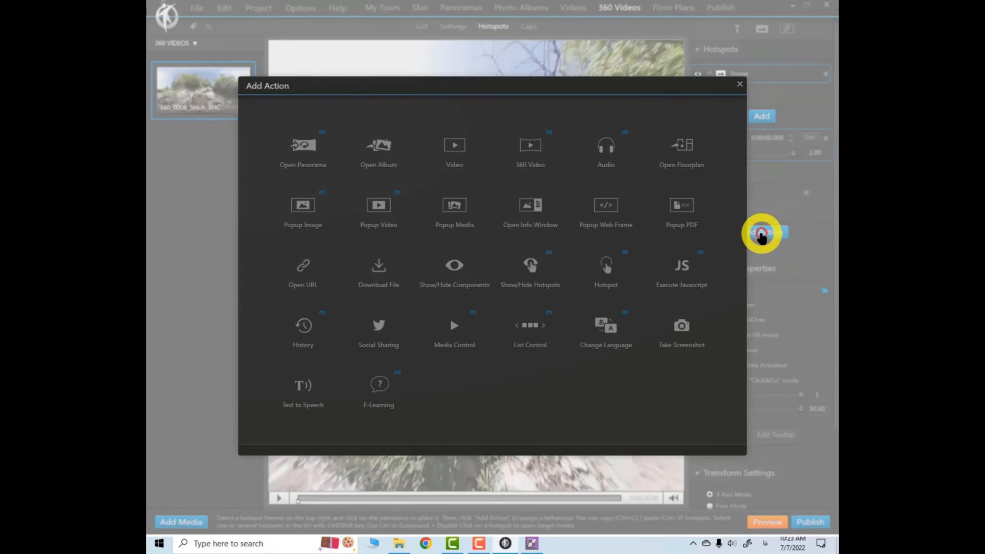
{"action": "left_click", "coordinate": [313, 150]}
{"action": "left_click", "coordinate": [554, 159]}
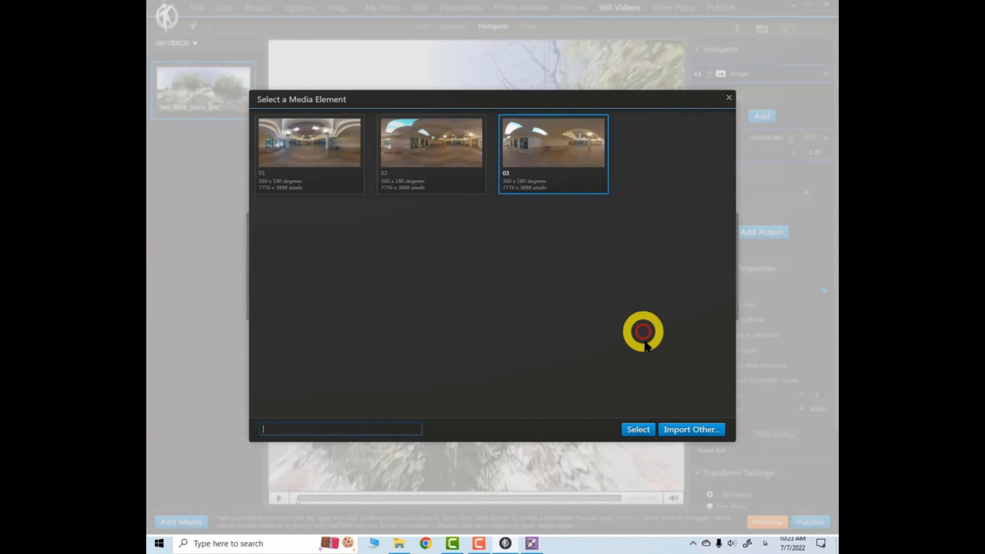
{"action": "left_click", "coordinate": [638, 429]}
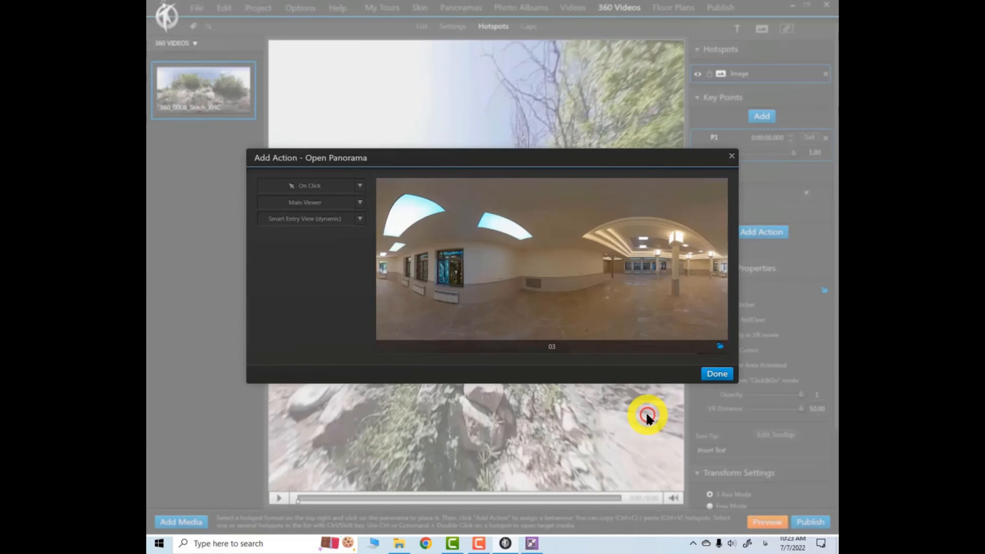
{"action": "left_click", "coordinate": [717, 375]}
{"action": "left_click_drag", "start_coordinate": [325, 259], "coordinate": [392, 268]}
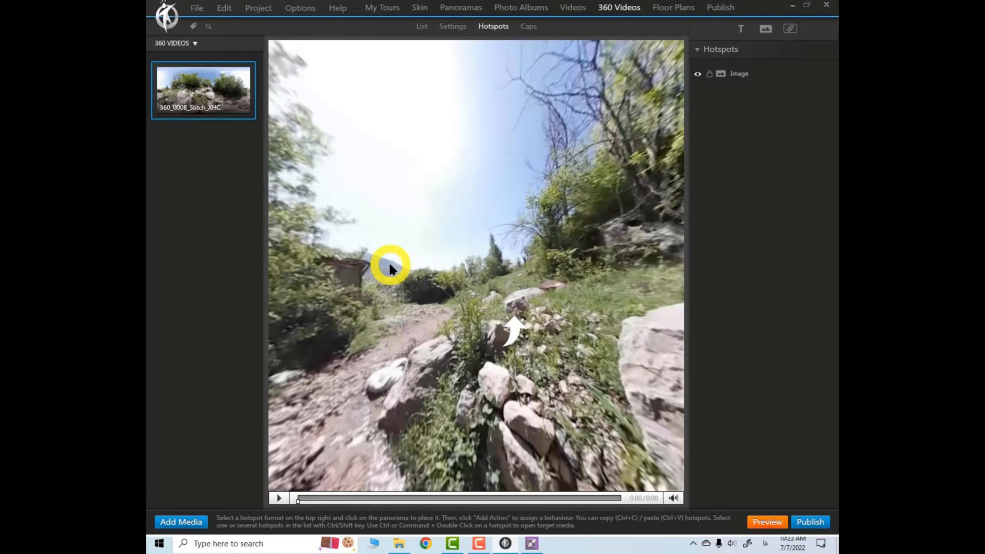
Preview the tour and follow the floor arrow hotspots from one panorama to the next
{"action": "left_click", "coordinate": [768, 522]}
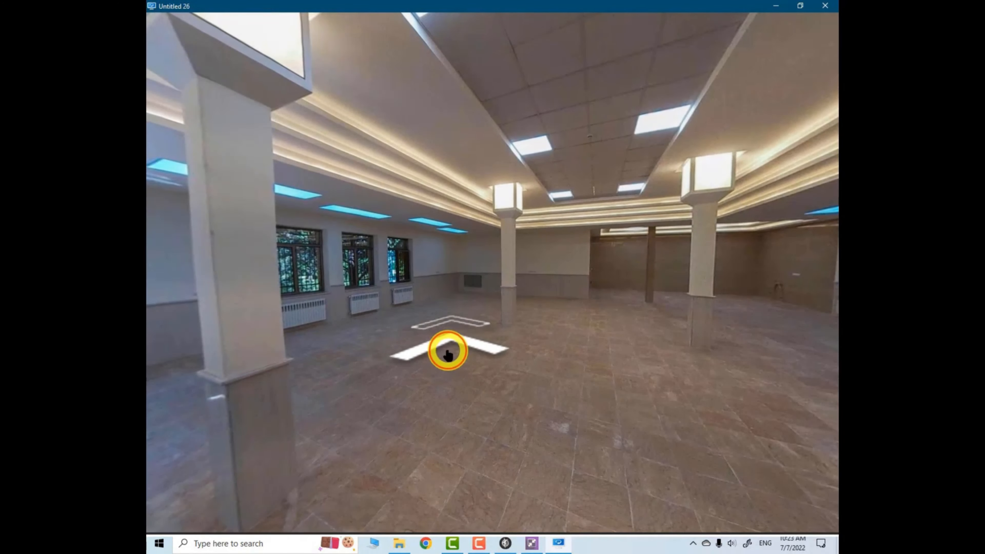
{"action": "left_click", "coordinate": [448, 347]}
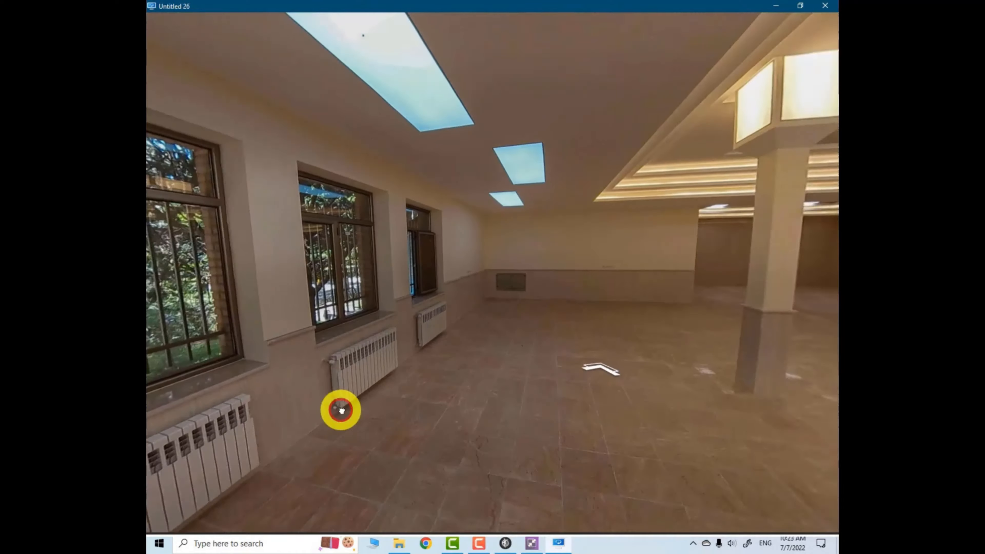
{"action": "left_click", "coordinate": [582, 368]}
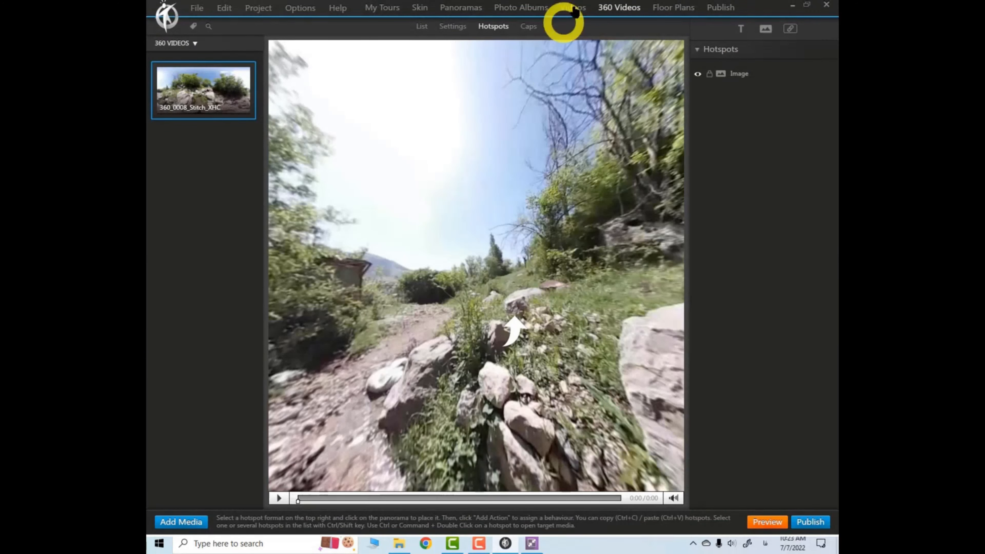
Open panorama 03's hotspots and review the 360 Video action settings of the white arrow on the wall
{"action": "left_click", "coordinate": [465, 11]}
{"action": "double_click", "coordinate": [495, 99]}
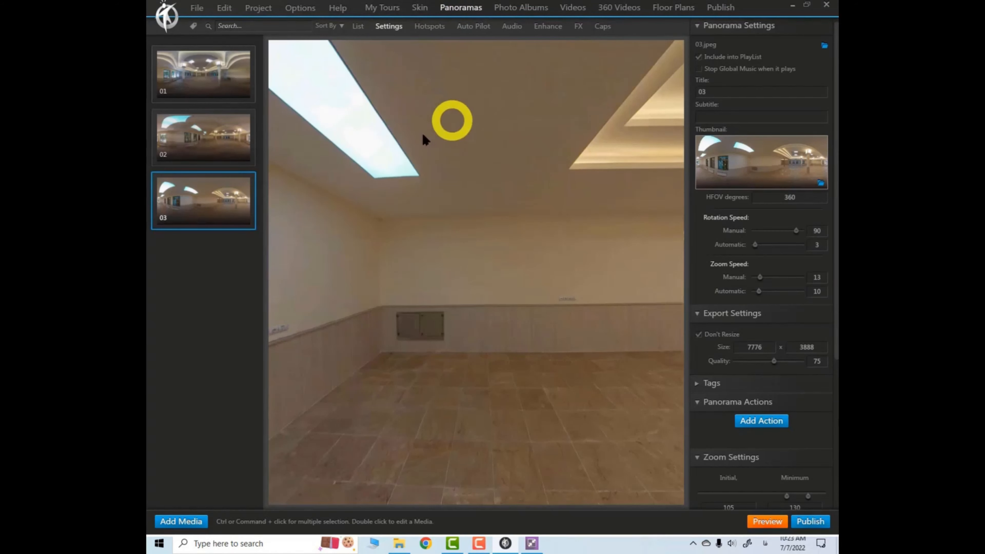
{"action": "left_click", "coordinate": [429, 26]}
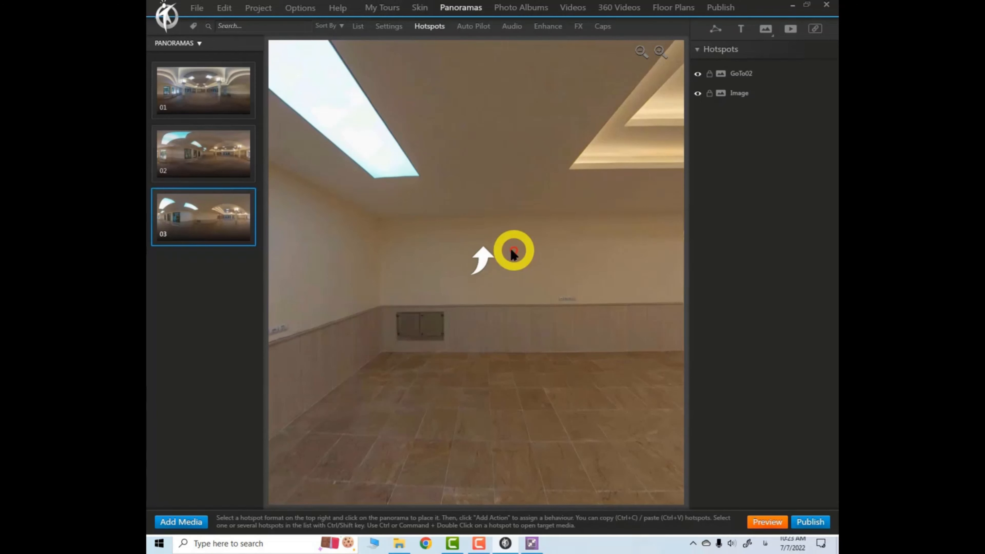
{"action": "left_click", "coordinate": [488, 259]}
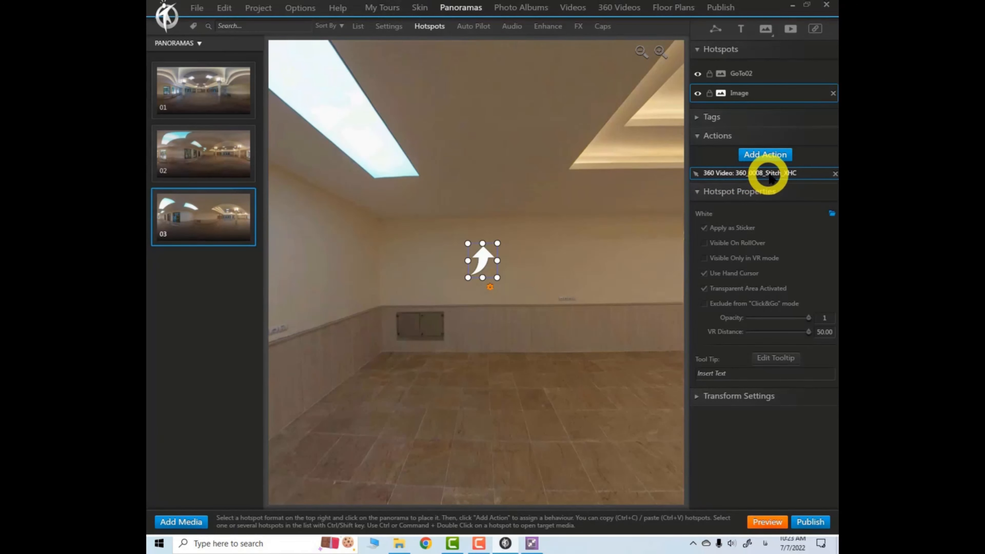
{"action": "left_click", "coordinate": [753, 173]}
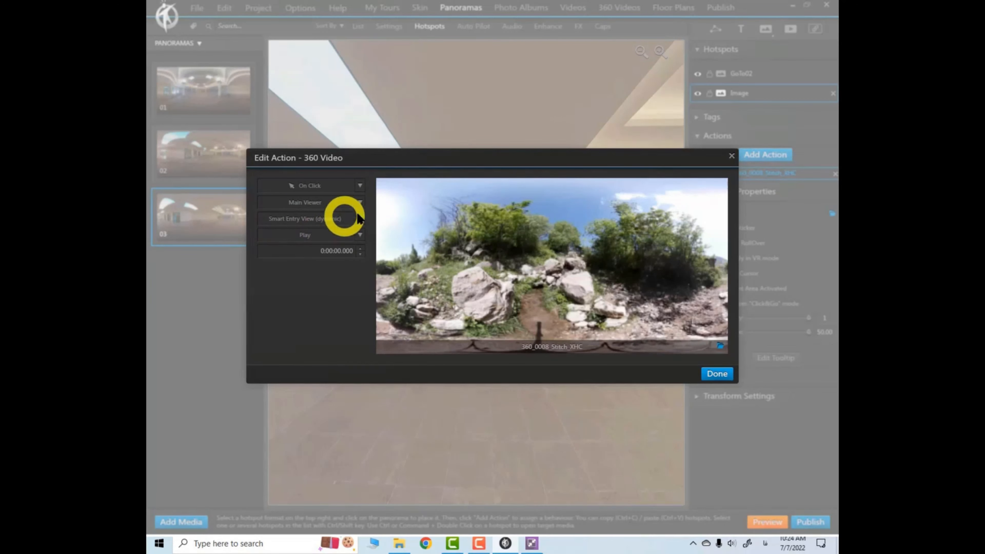
{"action": "left_click", "coordinate": [719, 375]}
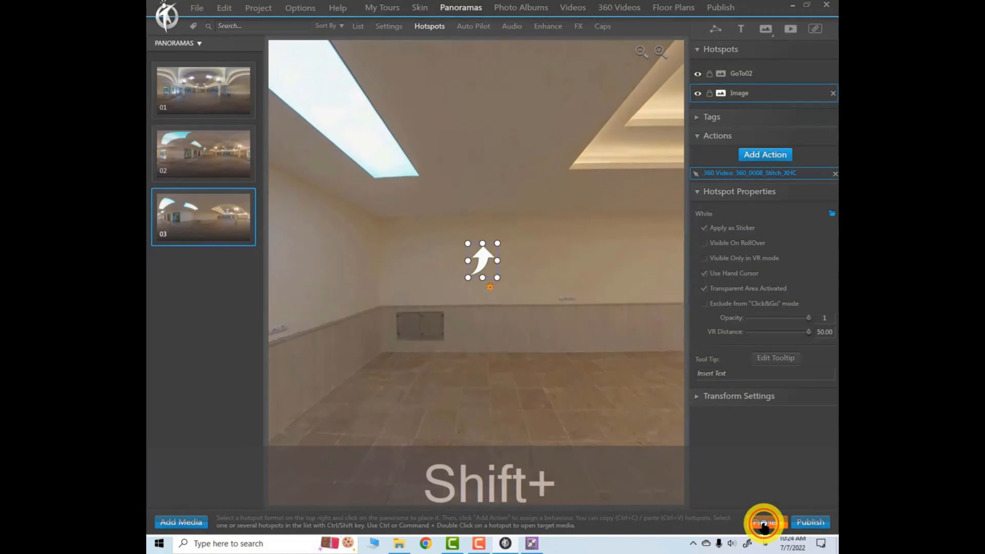
Preview the tour in the web browser, follow the floor arrows to panorama 03 and test its wall arrow
{"action": "left_click", "coordinate": [768, 522], "text": "shift"}
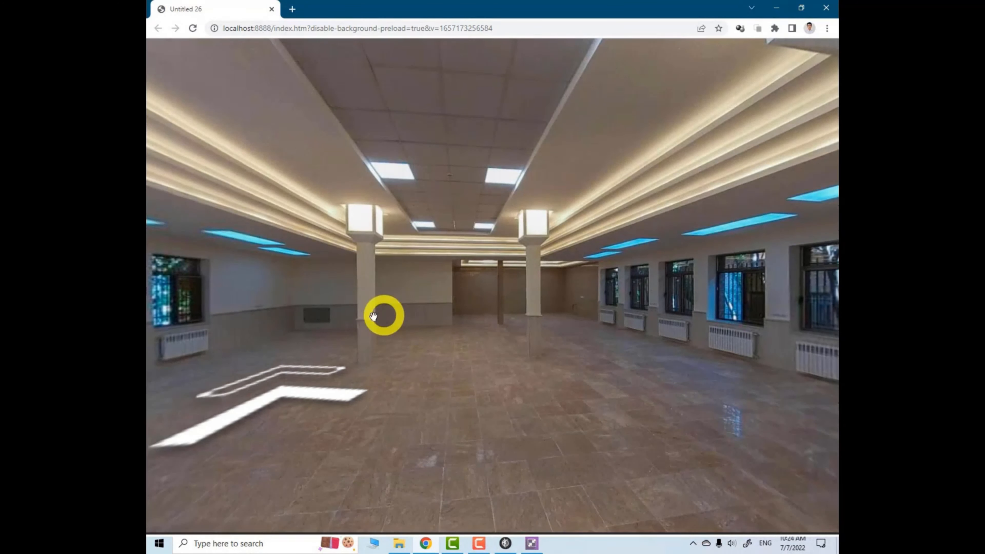
{"action": "left_click_drag", "start_coordinate": [383, 315], "coordinate": [513, 255]}
{"action": "left_click", "coordinate": [405, 322]}
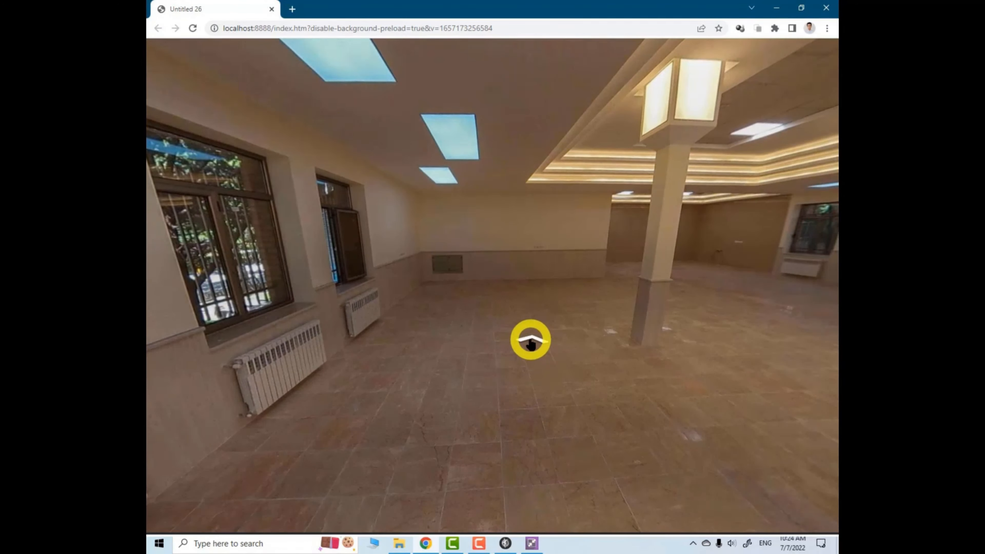
{"action": "left_click", "coordinate": [531, 341]}
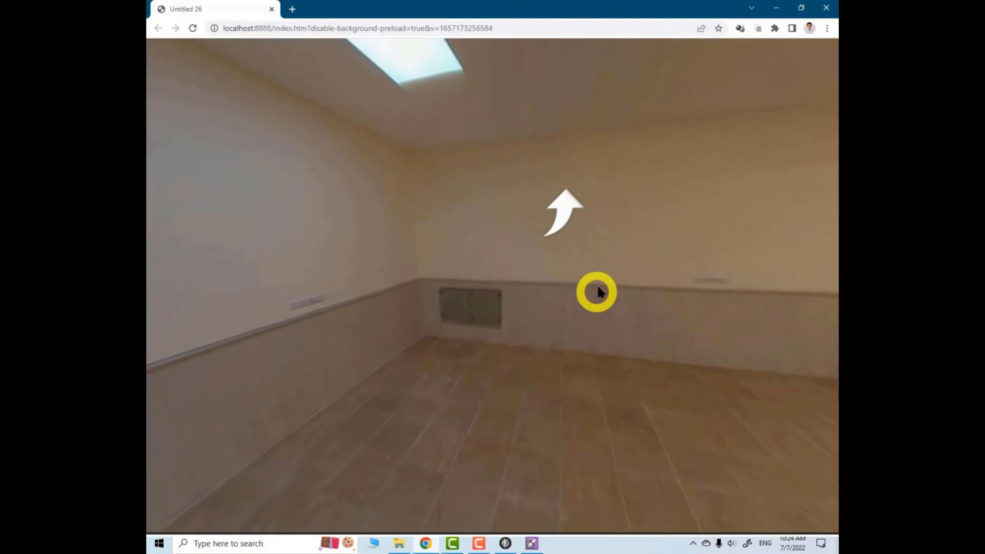
{"action": "left_click_drag", "start_coordinate": [587, 304], "coordinate": [526, 334]}
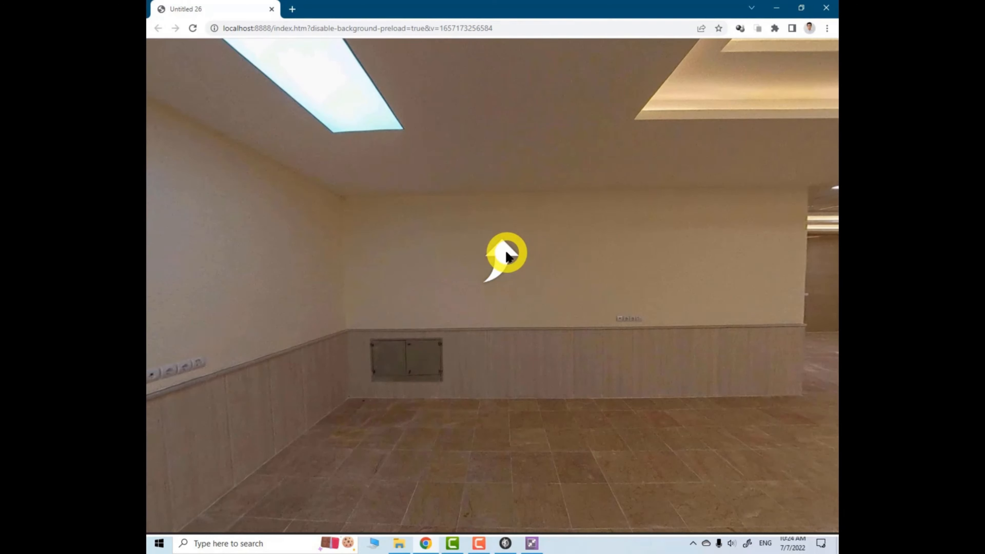
{"action": "left_click_drag", "start_coordinate": [577, 256], "coordinate": [554, 260]}
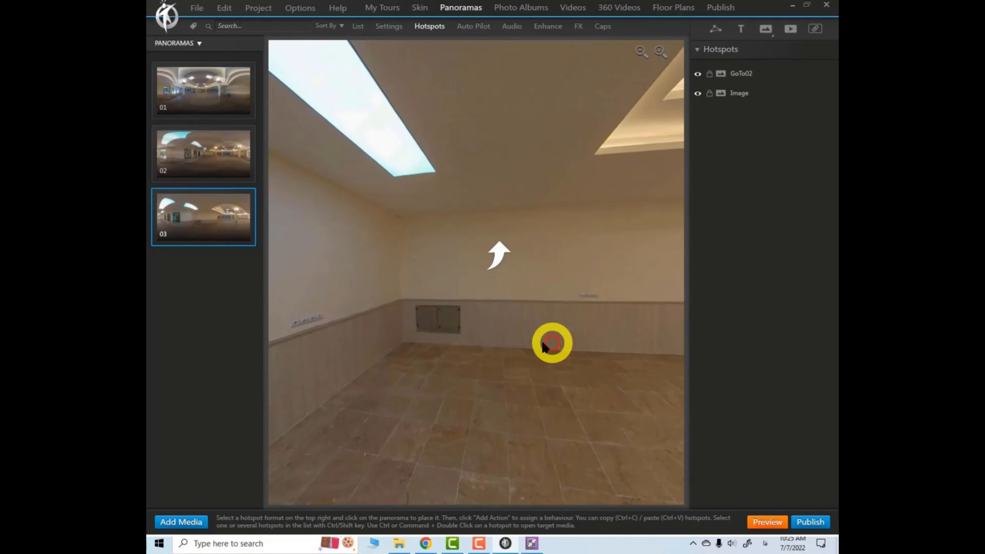
Delete the Viewer 2 element from the tour's skin
{"action": "left_click_drag", "start_coordinate": [544, 346], "coordinate": [530, 347]}
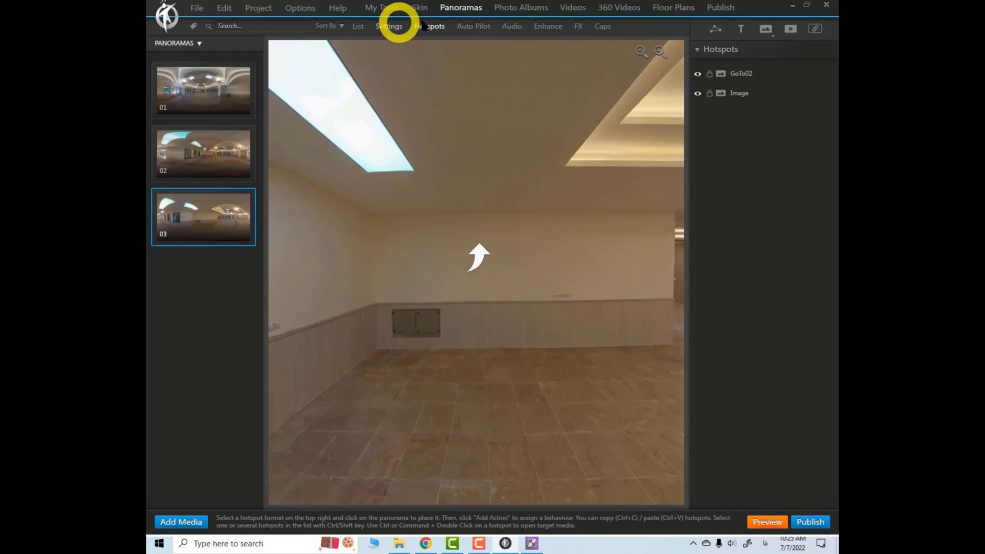
{"action": "left_click", "coordinate": [420, 8]}
{"action": "left_click", "coordinate": [352, 185]}
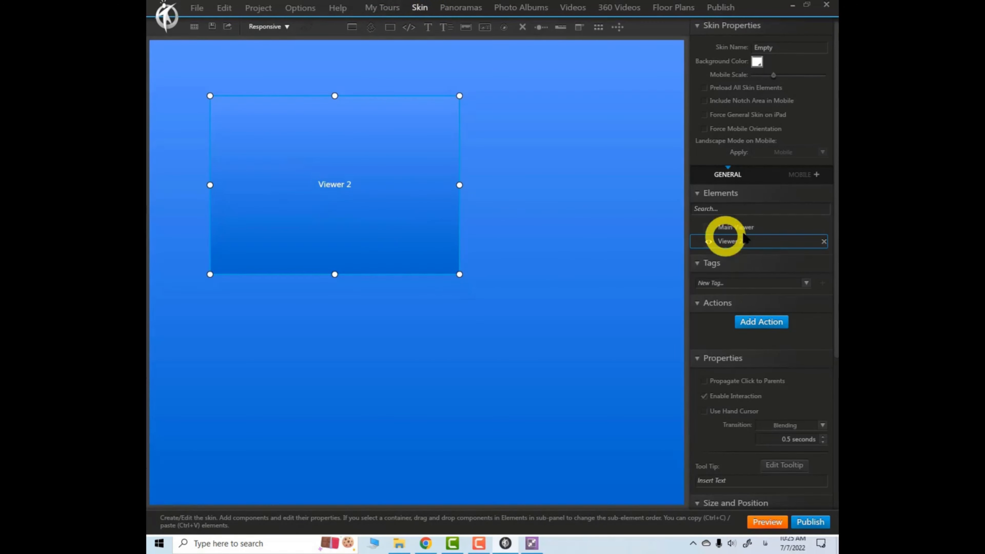
{"action": "left_click", "coordinate": [824, 241]}
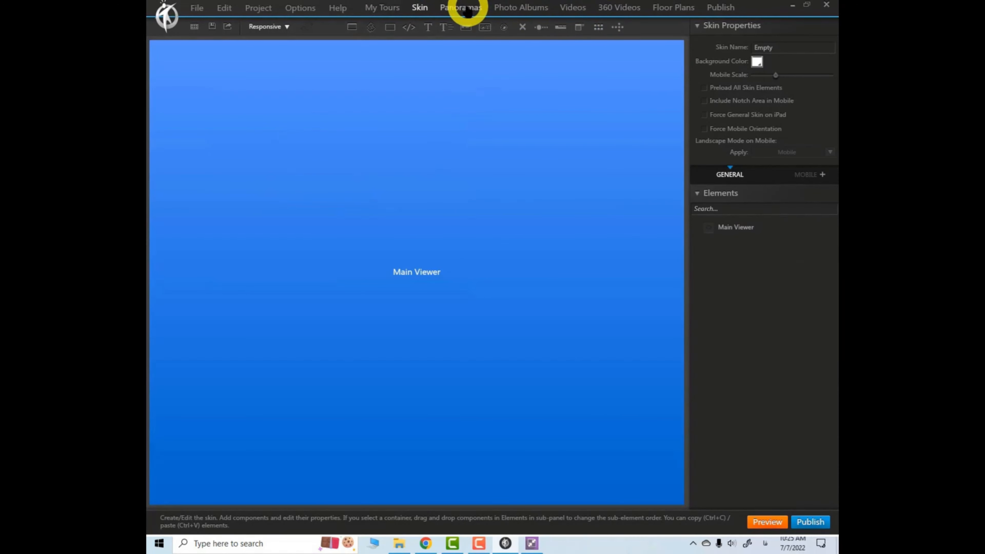
Preview the tour in the browser again, close the old preview tab and retest the wall arrow in panorama 03
{"action": "left_click", "coordinate": [765, 524], "text": "shift"}
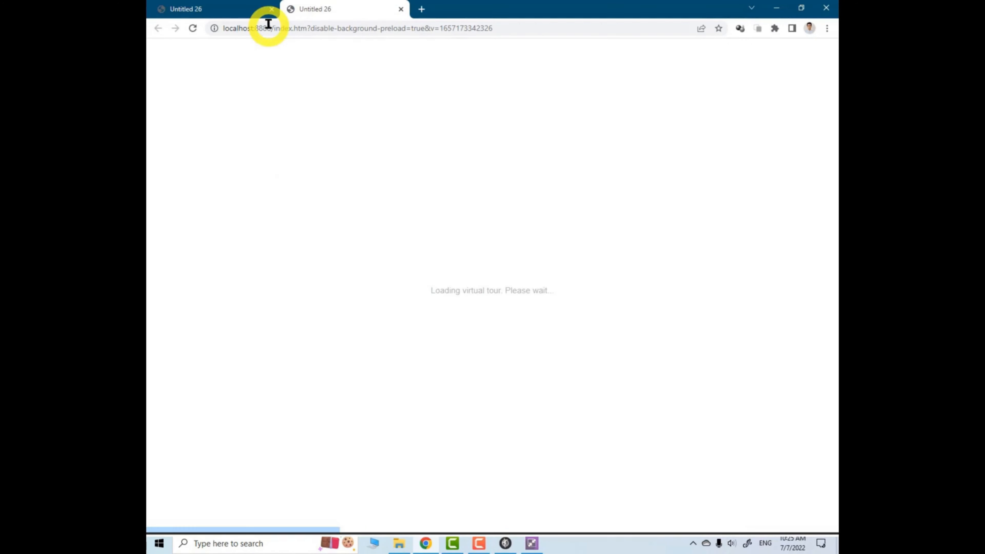
{"action": "left_click", "coordinate": [272, 8]}
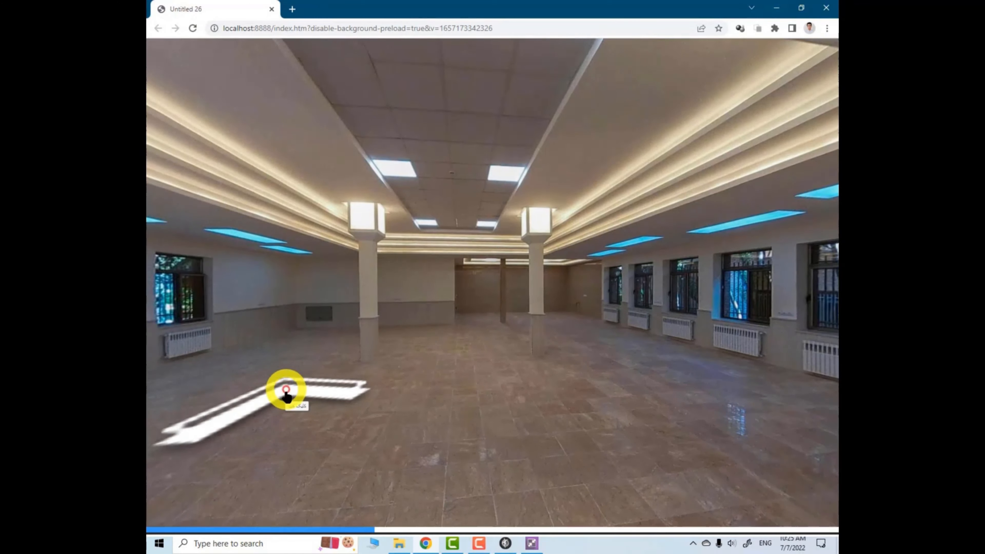
{"action": "left_click", "coordinate": [285, 391]}
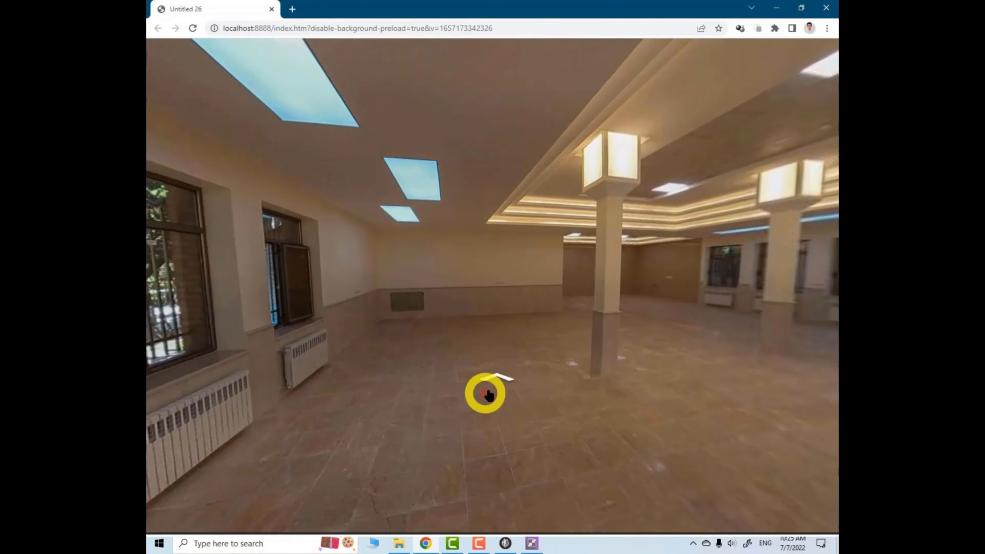
{"action": "left_click", "coordinate": [486, 394]}
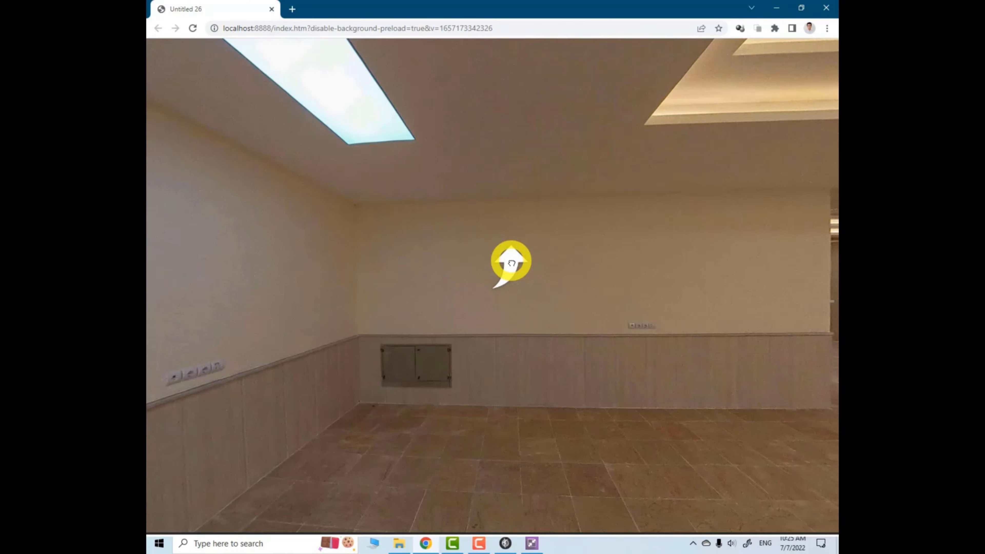
{"action": "left_click", "coordinate": [828, 7]}
Add a 360 Video action to panorama 03's wall arrow that plays 360_0008_Stitch_XHC in the Main Viewer on click
{"action": "left_click", "coordinate": [475, 7]}
{"action": "left_click", "coordinate": [512, 88]}
{"action": "double_click", "coordinate": [478, 96]}
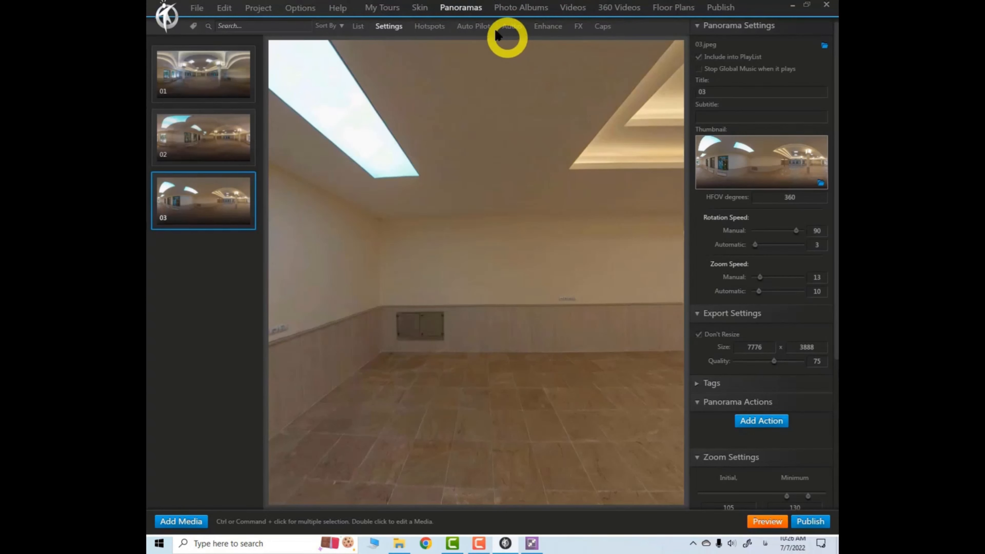
{"action": "left_click", "coordinate": [430, 26]}
{"action": "left_click", "coordinate": [483, 258]}
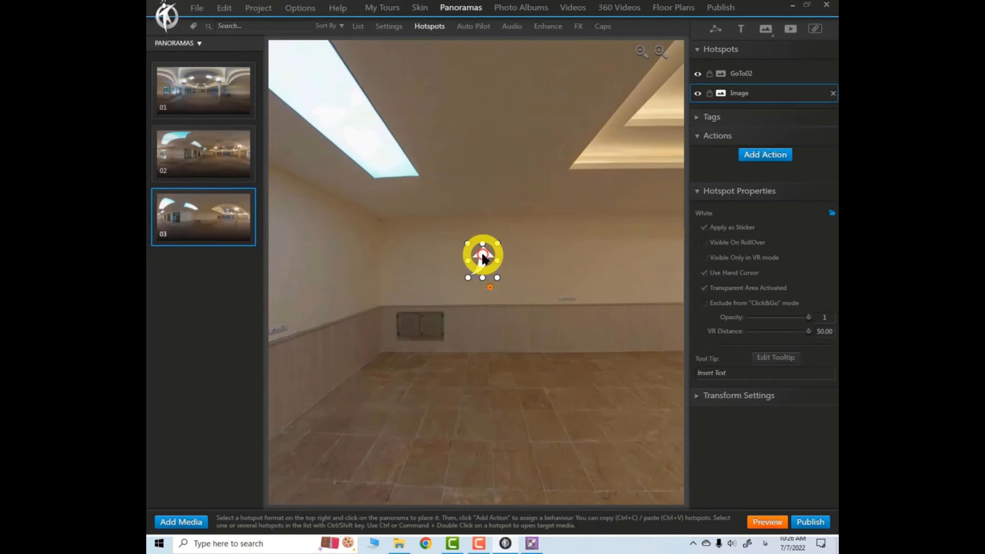
{"action": "left_click", "coordinate": [763, 156]}
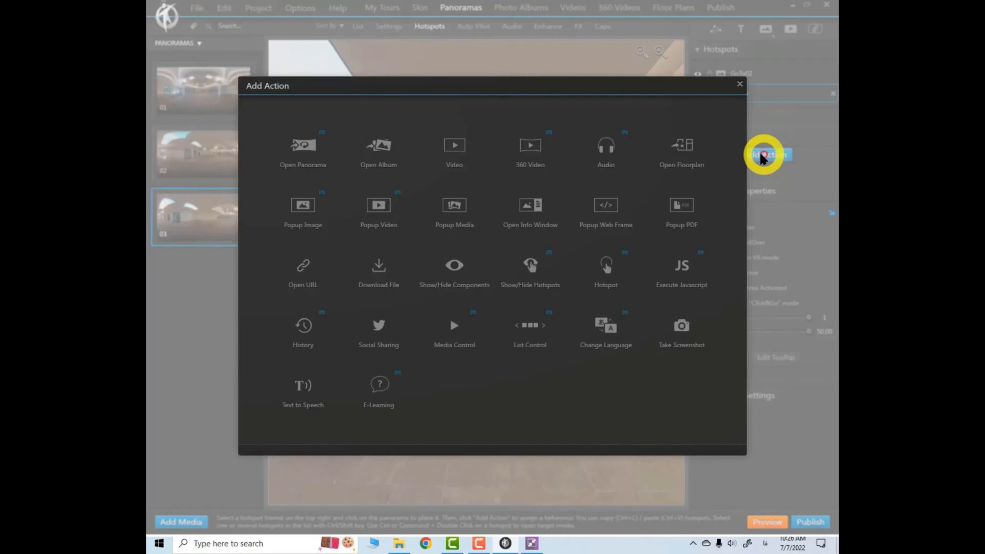
{"action": "left_click", "coordinate": [530, 146]}
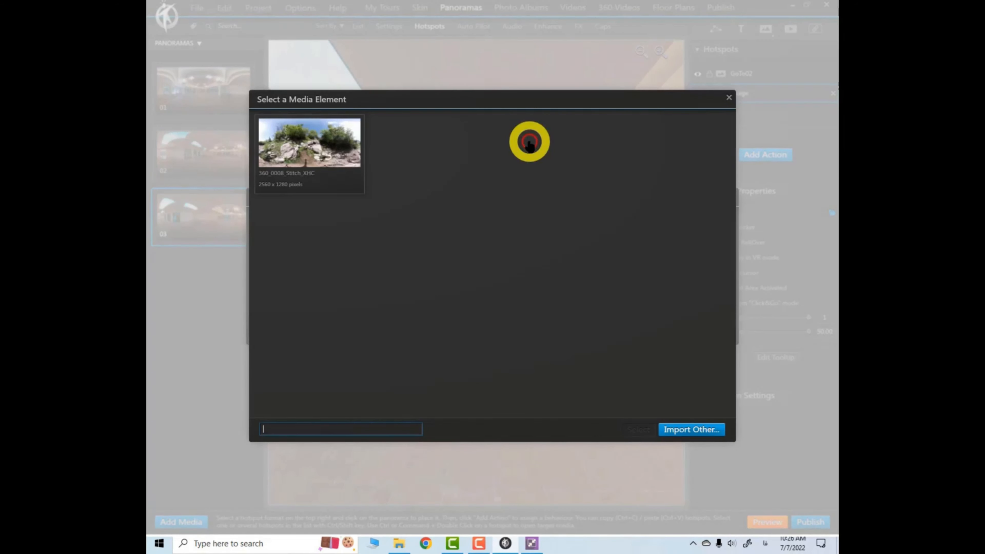
{"action": "left_click", "coordinate": [331, 143]}
{"action": "left_click", "coordinate": [640, 430]}
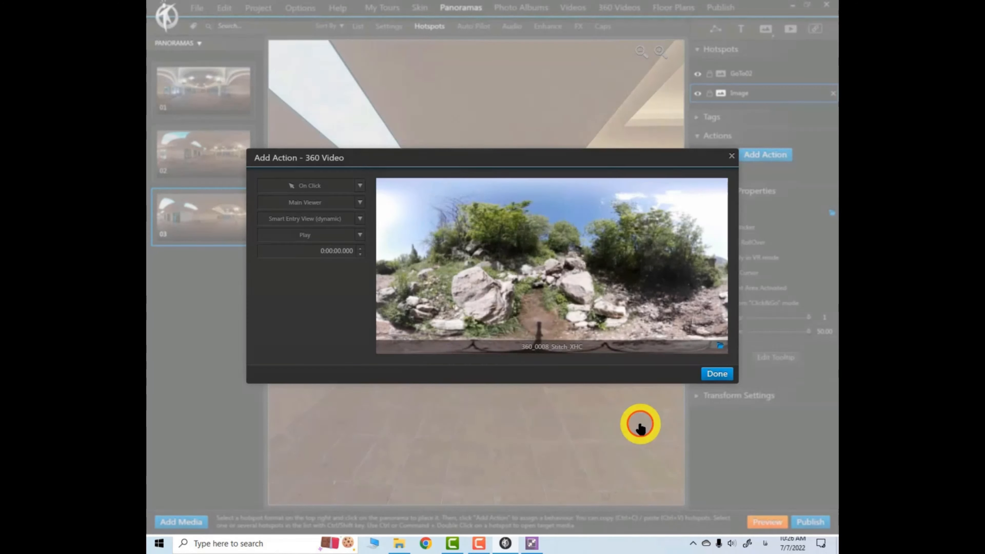
{"action": "left_click", "coordinate": [717, 375]}
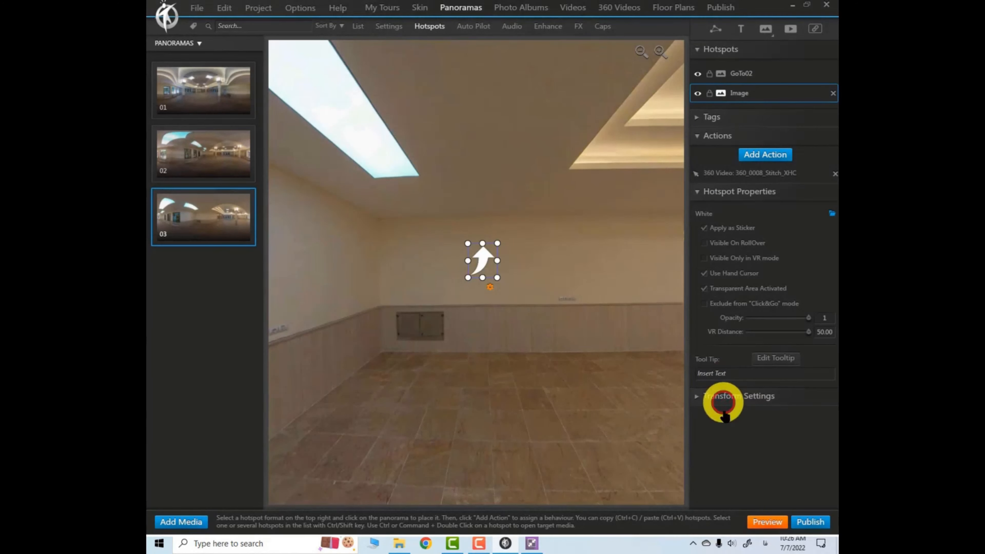
Preview the tour in its own window, go to panorama 03 and open the 360 video through the wall arrow
{"action": "left_click", "coordinate": [766, 522]}
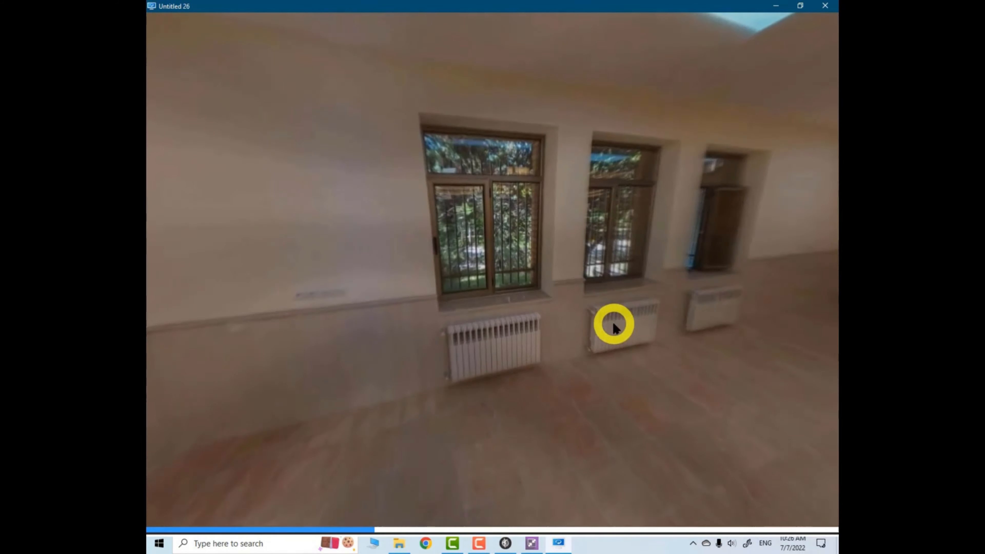
{"action": "left_click_drag", "start_coordinate": [614, 324], "coordinate": [411, 343]}
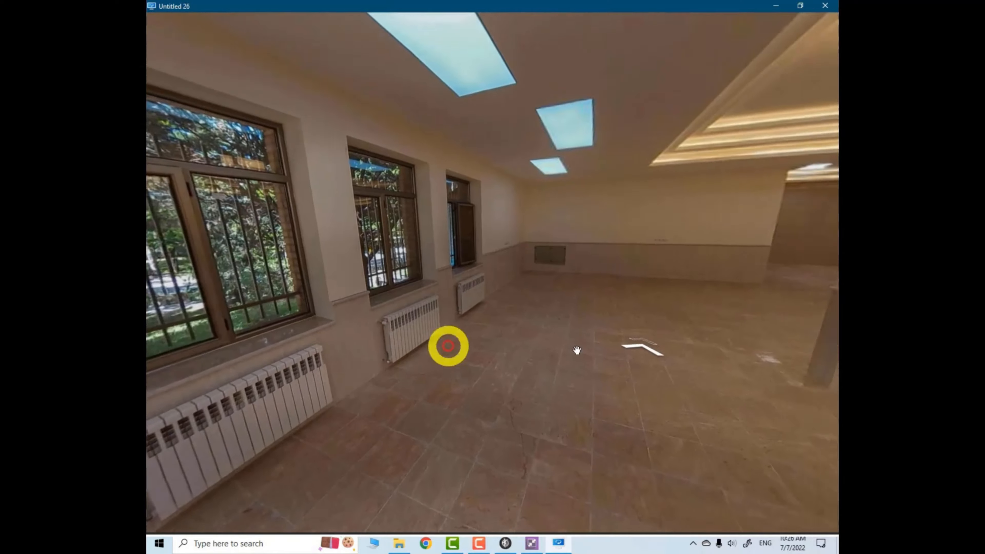
{"action": "left_click", "coordinate": [619, 356]}
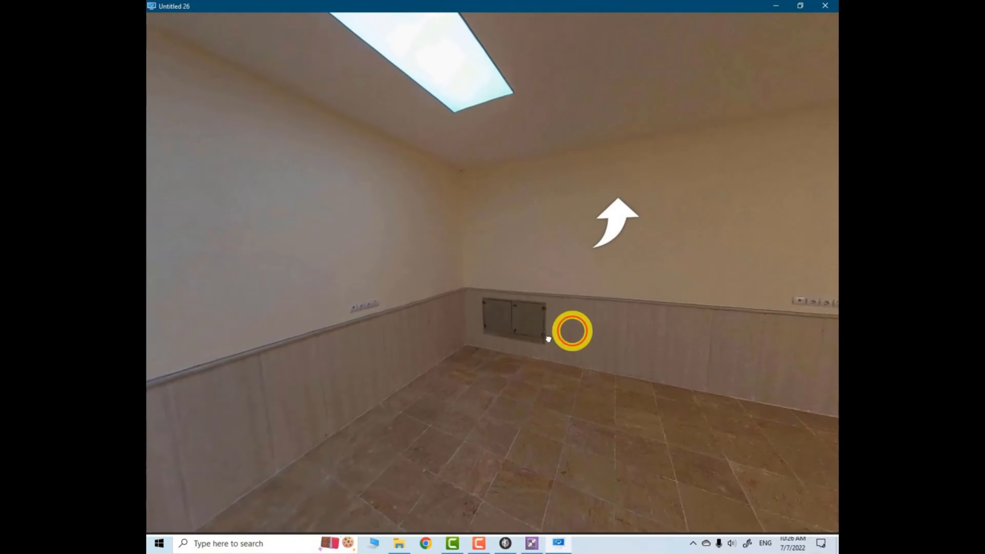
{"action": "left_click", "coordinate": [496, 240]}
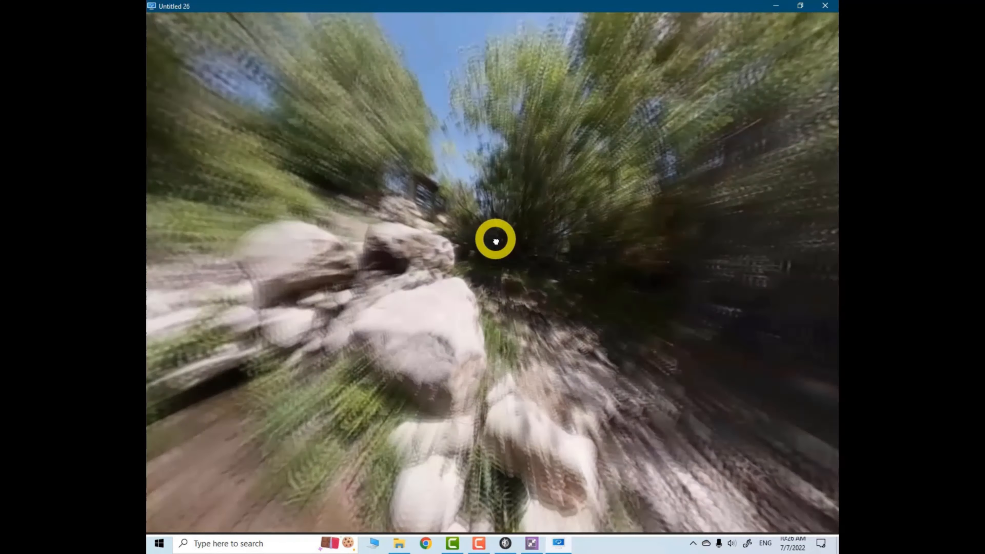
Look around the playing 360 video, return to panorama 03 through its arrow hotspot and close the preview
{"action": "left_click_drag", "start_coordinate": [369, 290], "coordinate": [545, 295]}
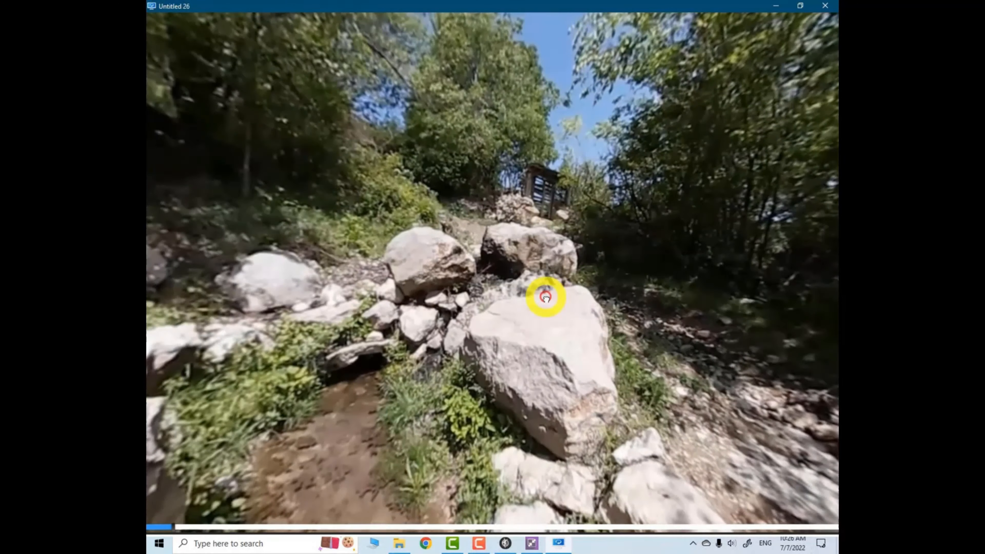
{"action": "left_click_drag", "start_coordinate": [444, 347], "coordinate": [608, 232]}
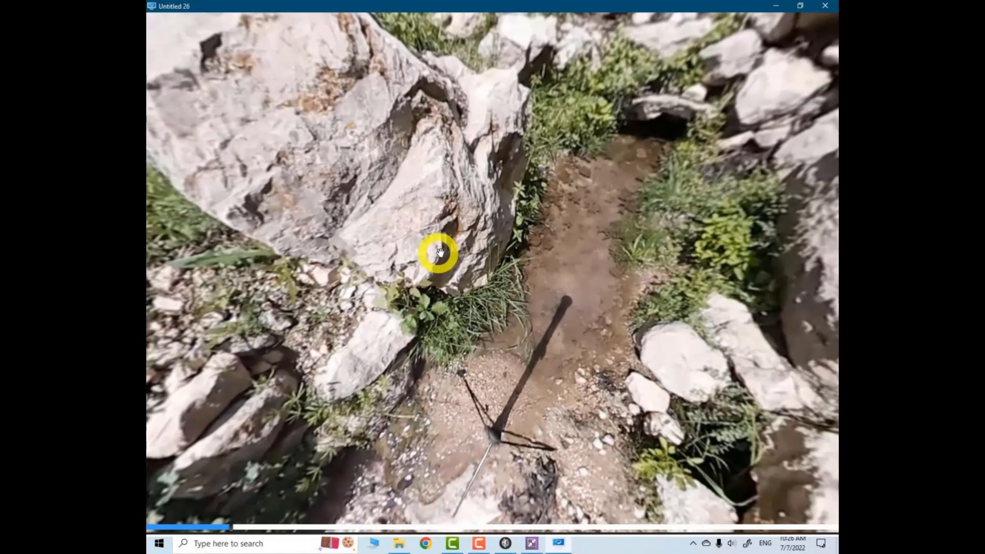
{"action": "left_click_drag", "start_coordinate": [441, 253], "coordinate": [648, 223]}
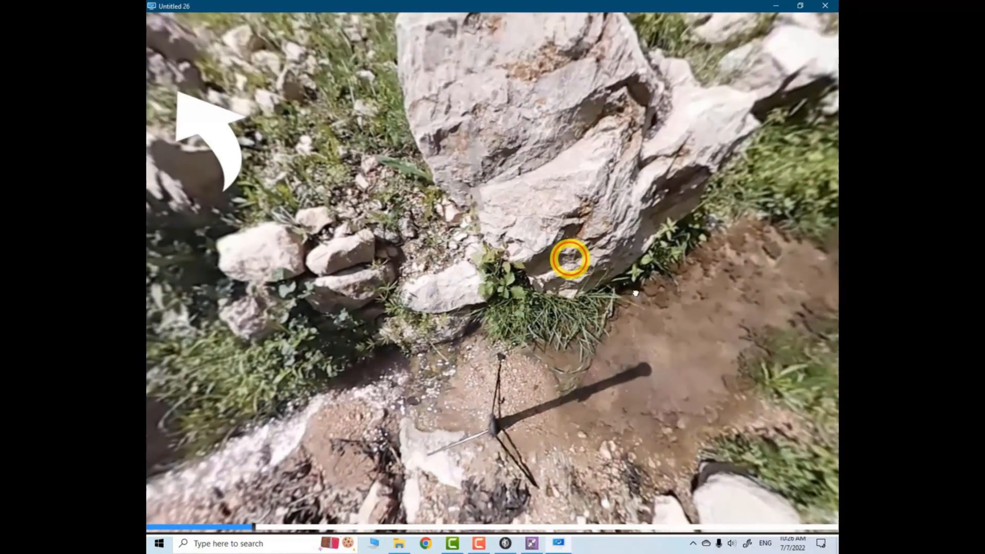
{"action": "left_click_drag", "start_coordinate": [337, 206], "coordinate": [691, 407]}
{"action": "left_click_drag", "start_coordinate": [488, 264], "coordinate": [772, 357]}
{"action": "left_click_drag", "start_coordinate": [481, 372], "coordinate": [689, 266]}
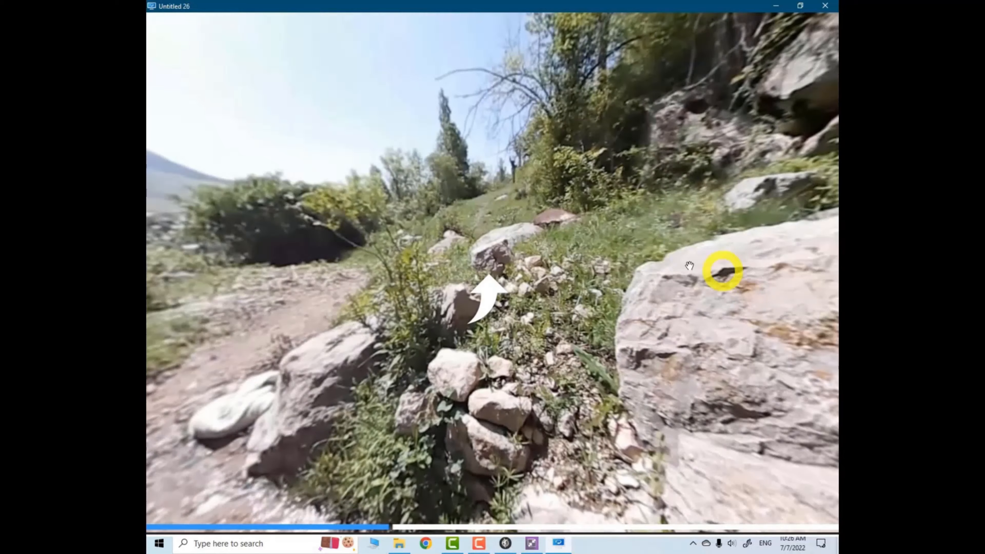
{"action": "left_click", "coordinate": [485, 298]}
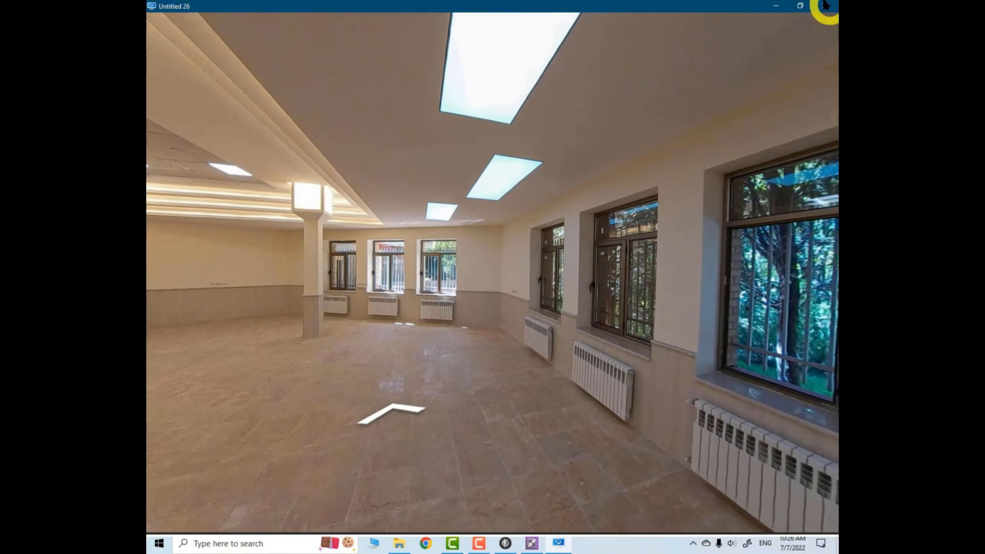
{"action": "left_click", "coordinate": [825, 4]}
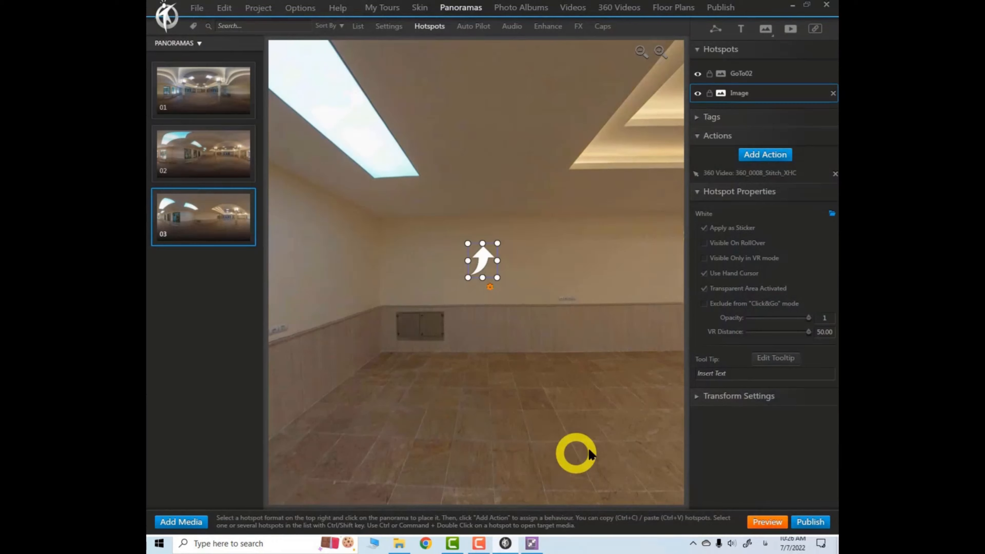
Select the 360 video 360_0008_Stitch_XHC and review its video, export and zoom settings
{"action": "left_click", "coordinate": [612, 9]}
{"action": "left_click", "coordinate": [222, 86]}
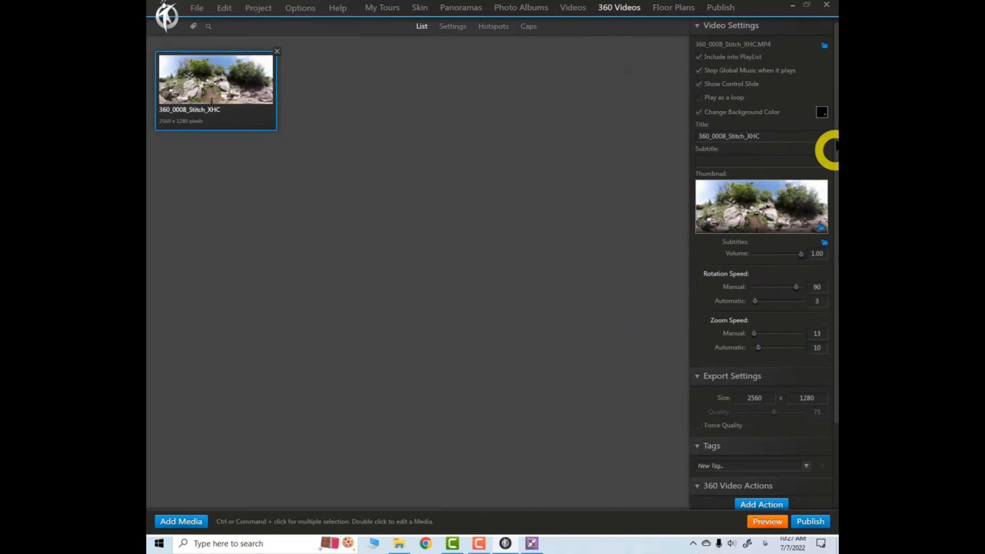
{"action": "left_click_drag", "start_coordinate": [834, 110], "coordinate": [835, 233]}
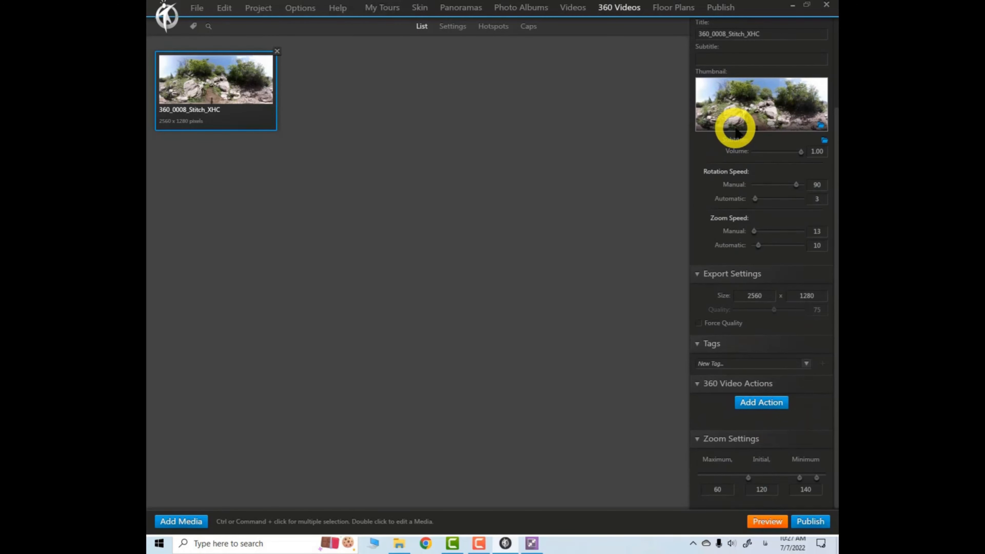
Leave the 360 video's settings and open the project's floor plans
{"action": "left_click_drag", "start_coordinate": [834, 290], "coordinate": [832, 194]}
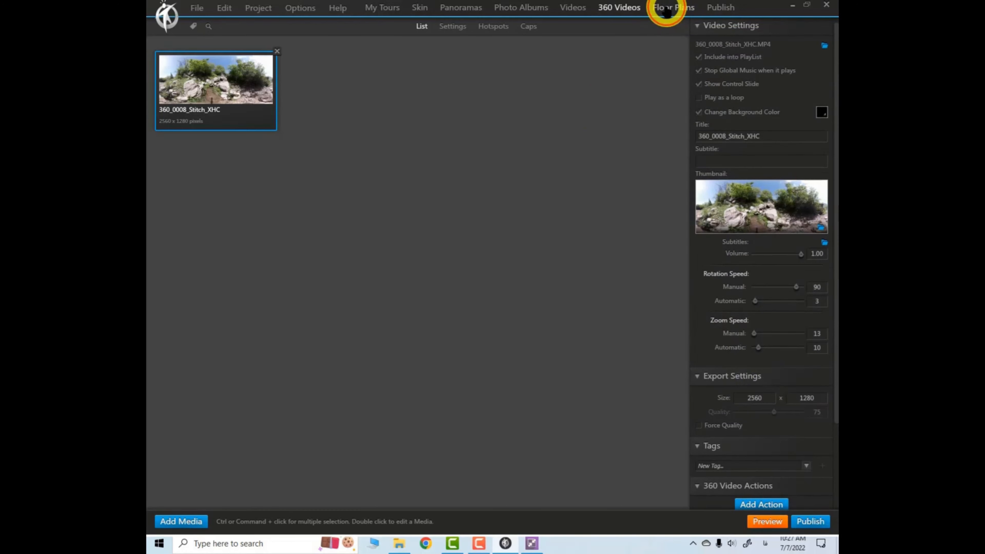
{"action": "left_click", "coordinate": [665, 8]}
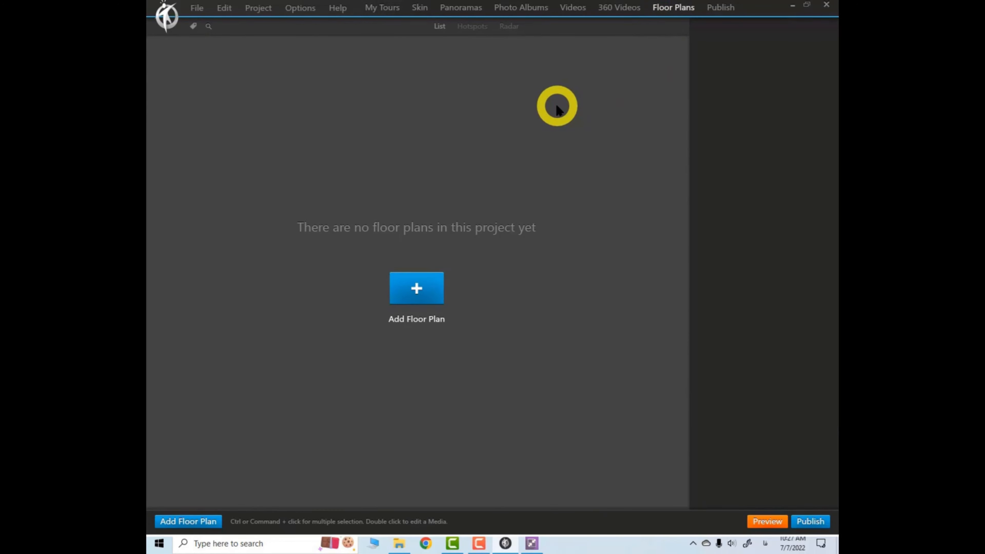
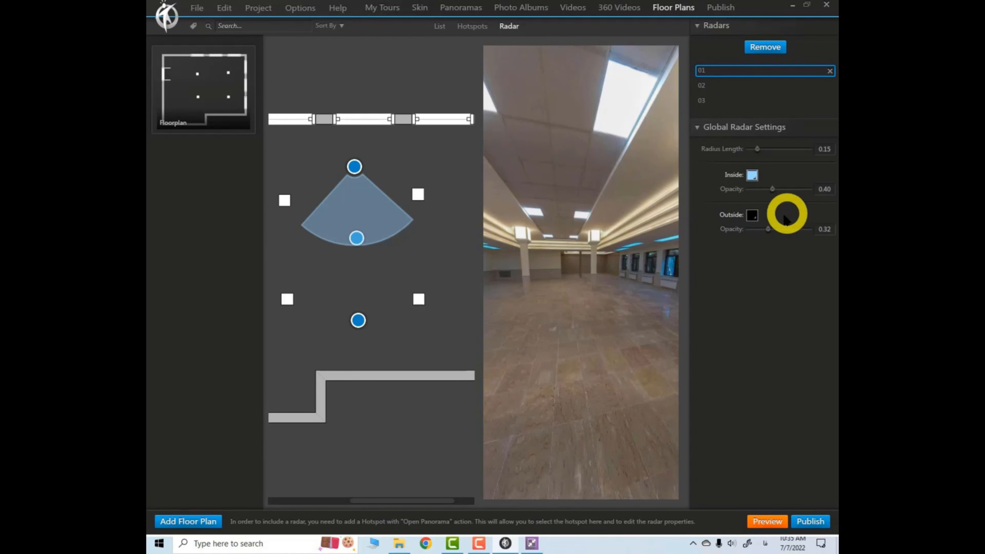
Set the outside opacity in the floor plan's global radar settings to 0.00
{"action": "left_click_drag", "start_coordinate": [768, 229], "coordinate": [804, 229]}
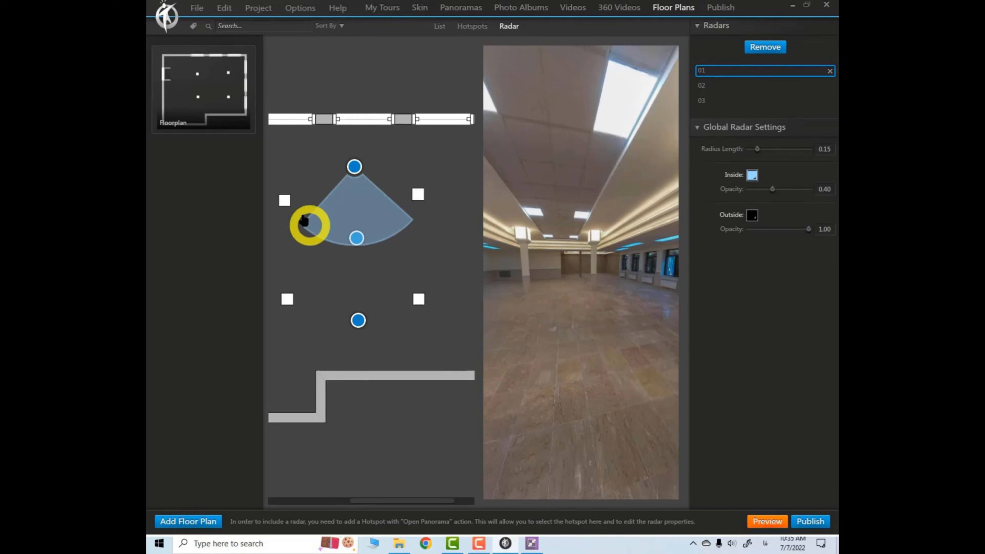
{"action": "left_click_drag", "start_coordinate": [809, 230], "coordinate": [758, 229]}
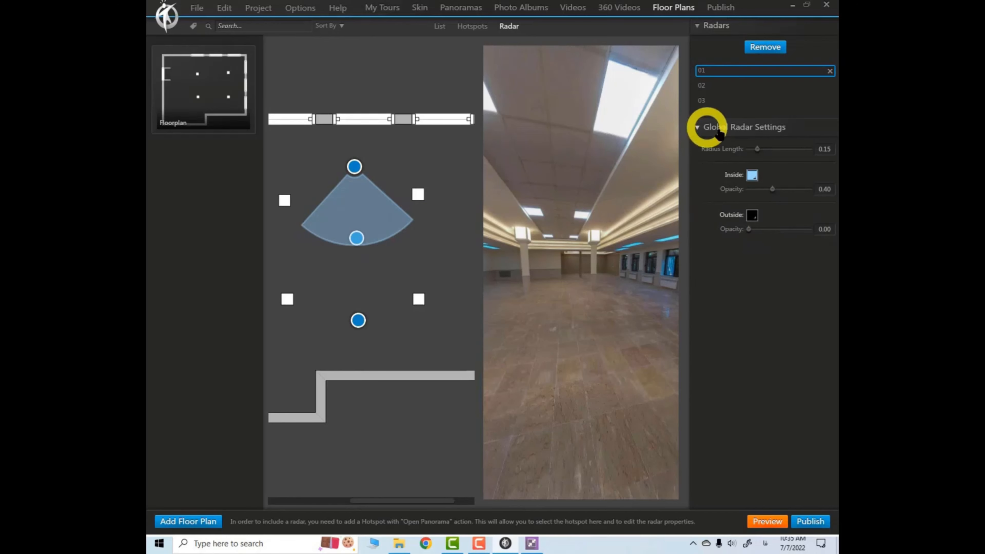
Add a radar to hotspot 02 on the floor plan and aim it straight down toward hotspot 03
{"action": "left_click", "coordinate": [709, 85]}
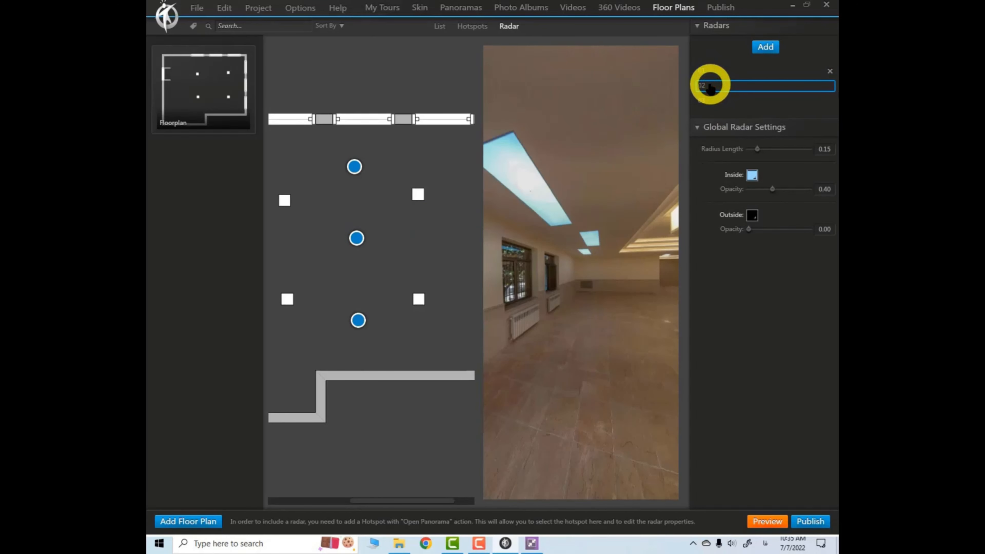
{"action": "left_click_drag", "start_coordinate": [508, 270], "coordinate": [563, 283]}
{"action": "left_click_drag", "start_coordinate": [381, 204], "coordinate": [356, 268]}
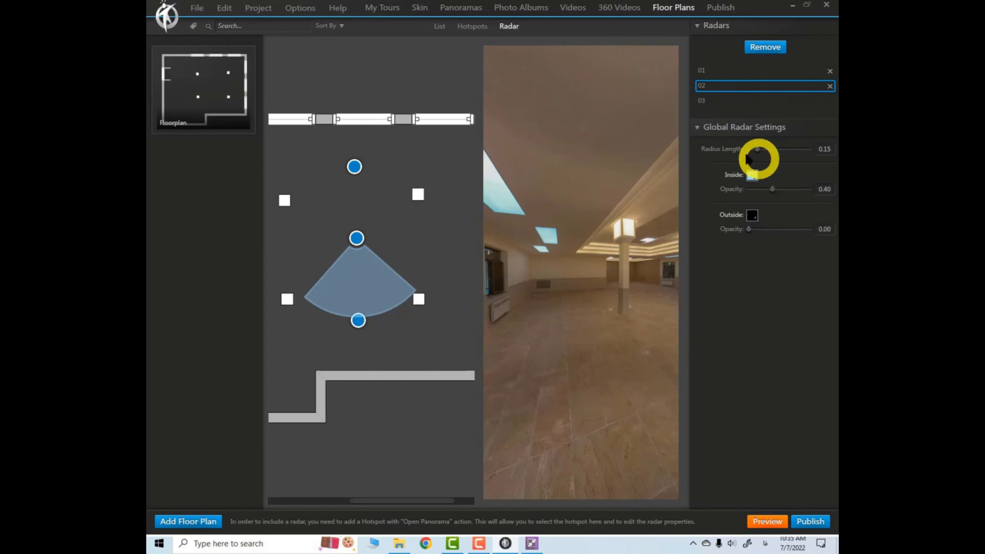
Add a radar to hotspot 03 and rotate it to point at the lower wall, away from hotspot 02
{"action": "left_click", "coordinate": [714, 101]}
{"action": "left_click", "coordinate": [762, 48]}
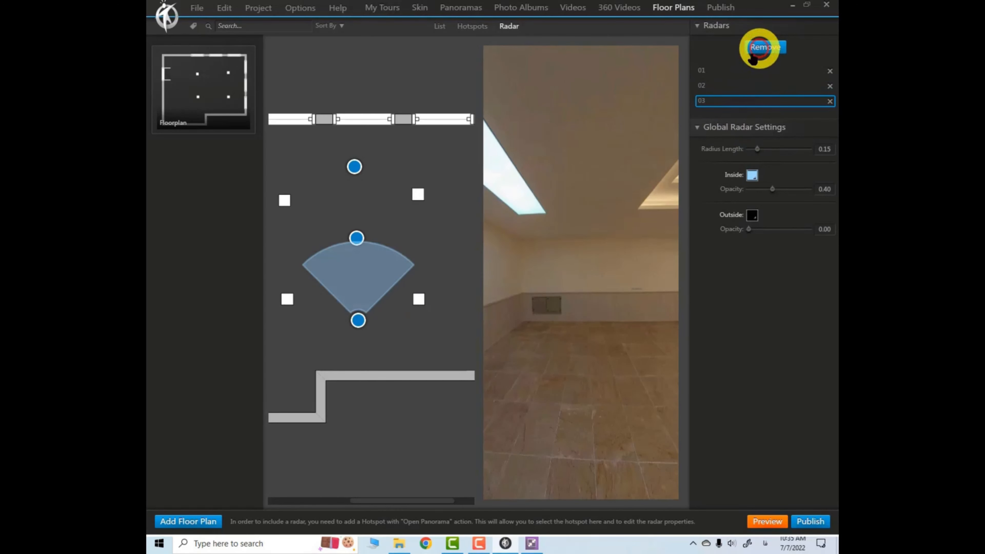
{"action": "left_click_drag", "start_coordinate": [368, 296], "coordinate": [364, 362]}
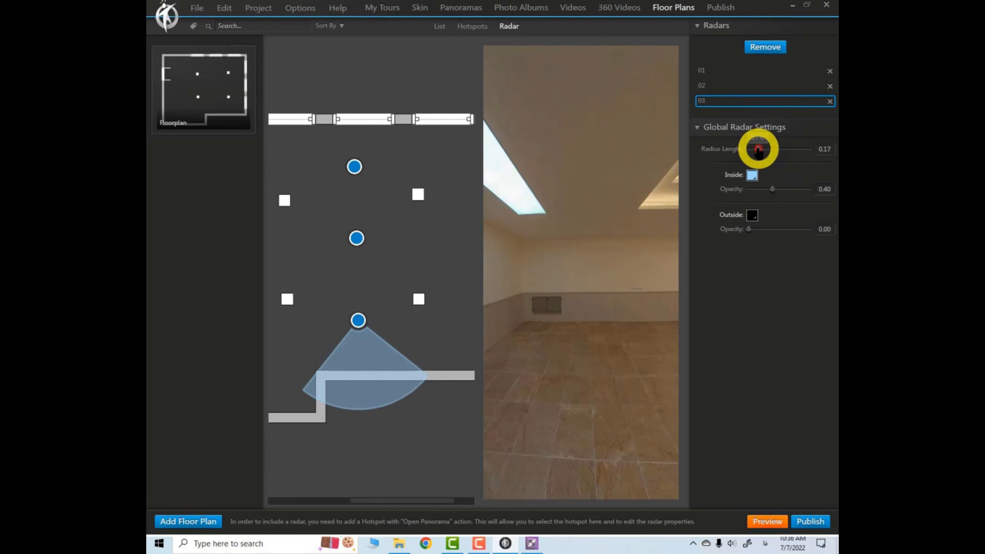
Shorten the global radar radius length to about 0.11 and return to the floor plan list
{"action": "left_click_drag", "start_coordinate": [758, 149], "coordinate": [755, 149]}
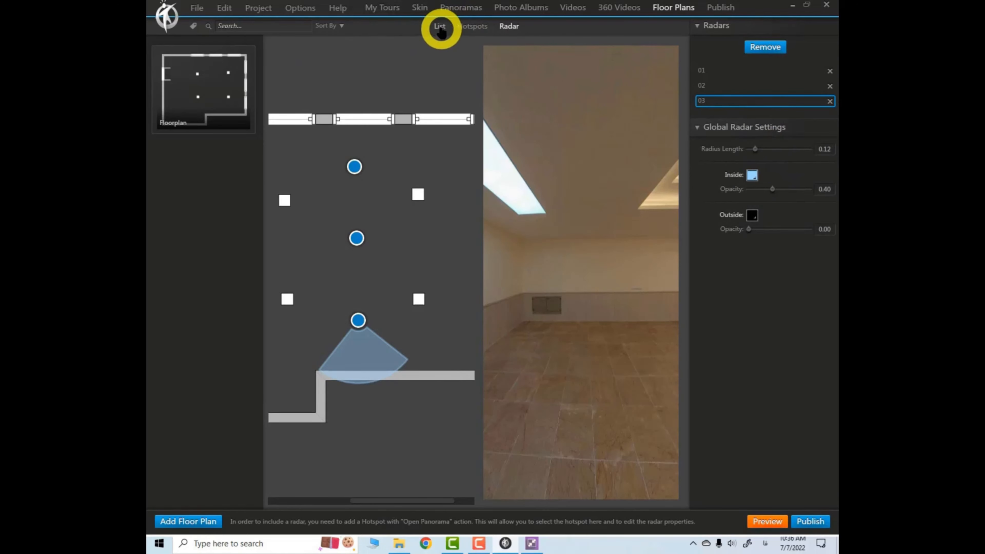
{"action": "left_click", "coordinate": [439, 27]}
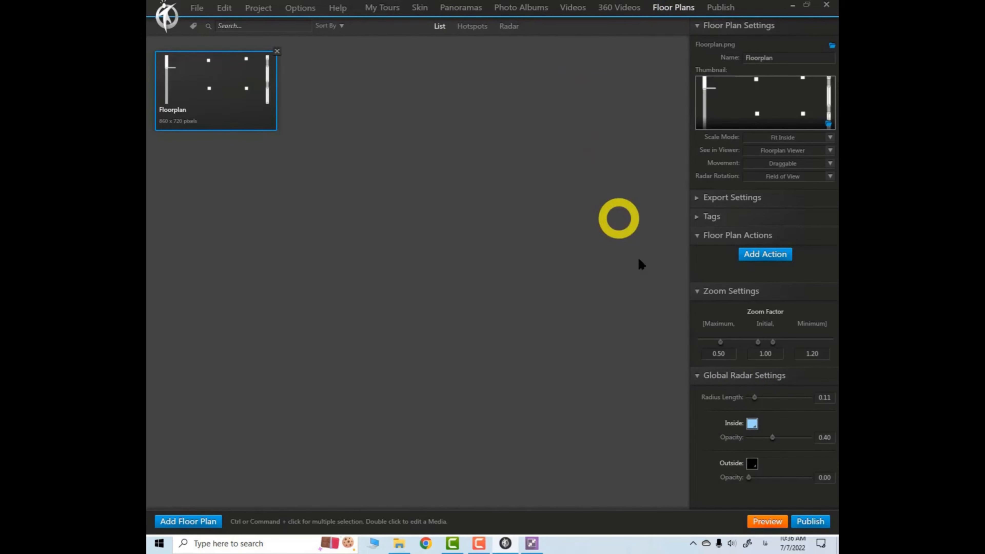
Preview the tour in the browser, go from panorama 01 to 02 through the floor plan while checking the radar, and close the preview
{"action": "left_click", "coordinate": [767, 522], "text": "shift"}
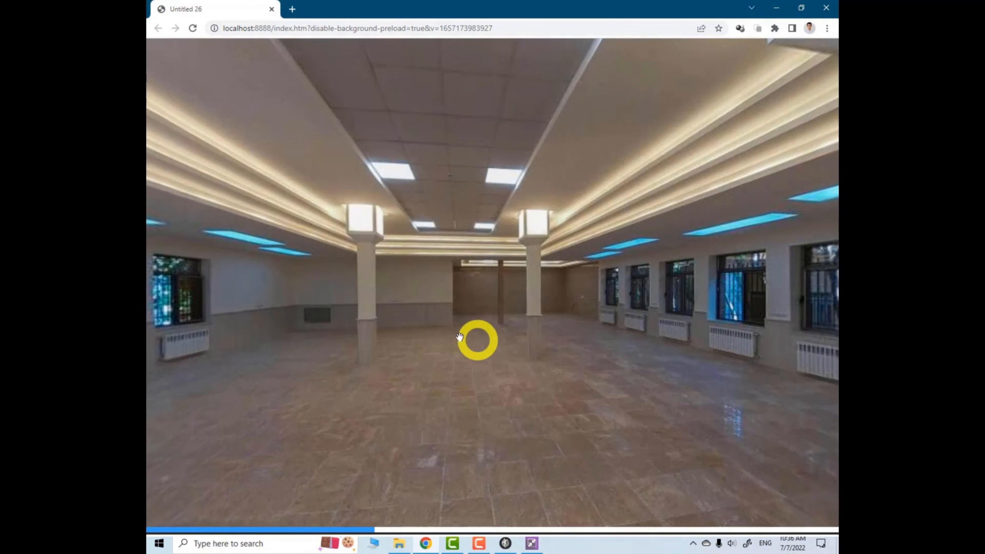
{"action": "left_click_drag", "start_coordinate": [395, 321], "coordinate": [528, 297]}
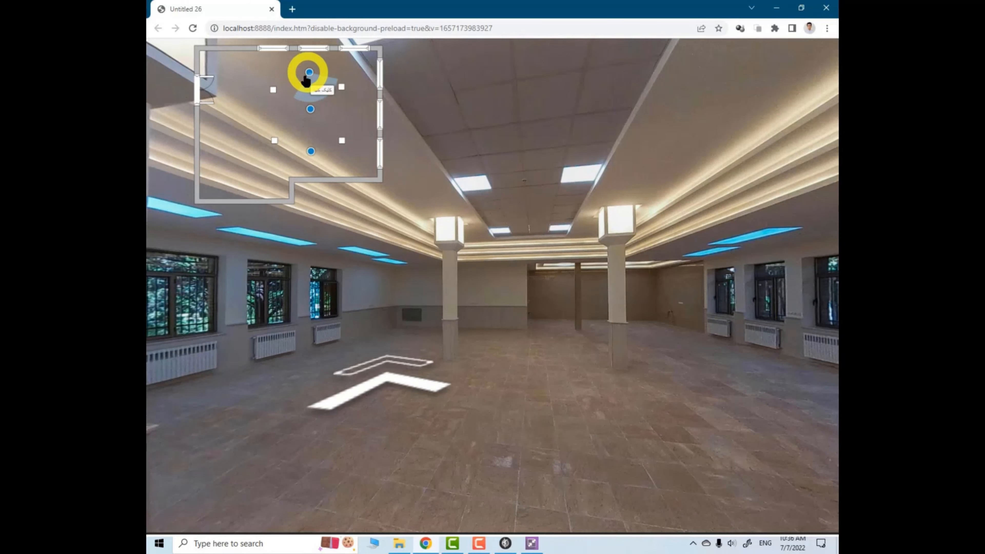
{"action": "left_click", "coordinate": [310, 110]}
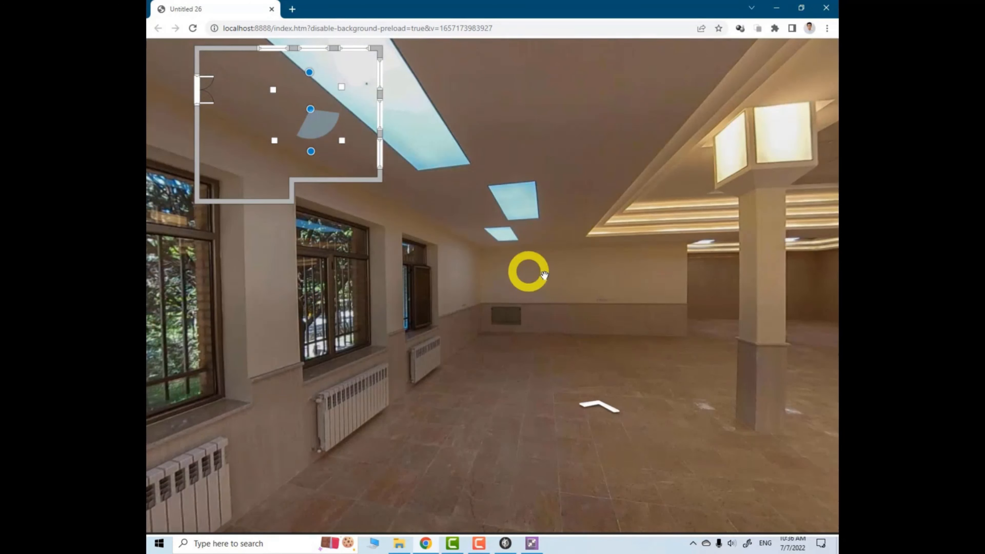
{"action": "left_click_drag", "start_coordinate": [577, 281], "coordinate": [521, 277]}
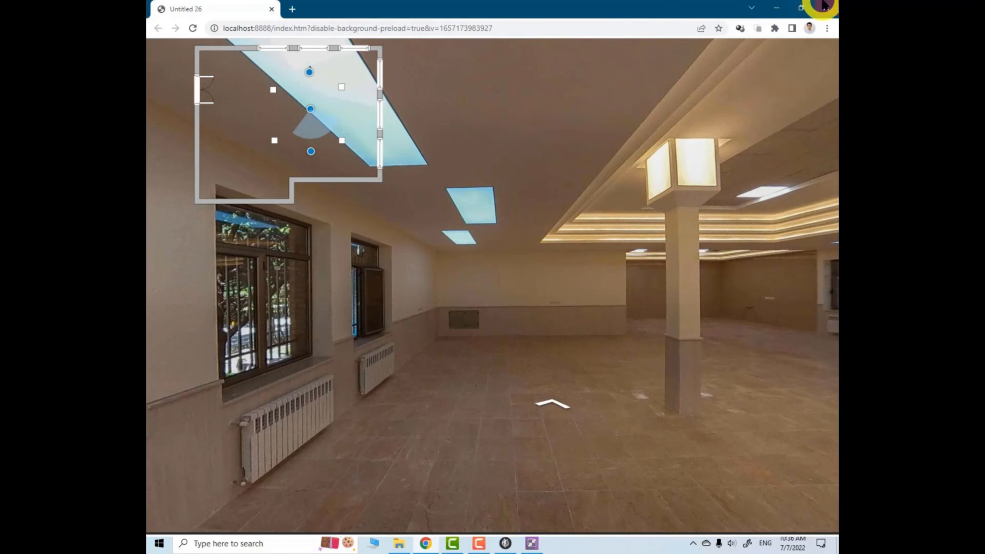
{"action": "left_click", "coordinate": [825, 10]}
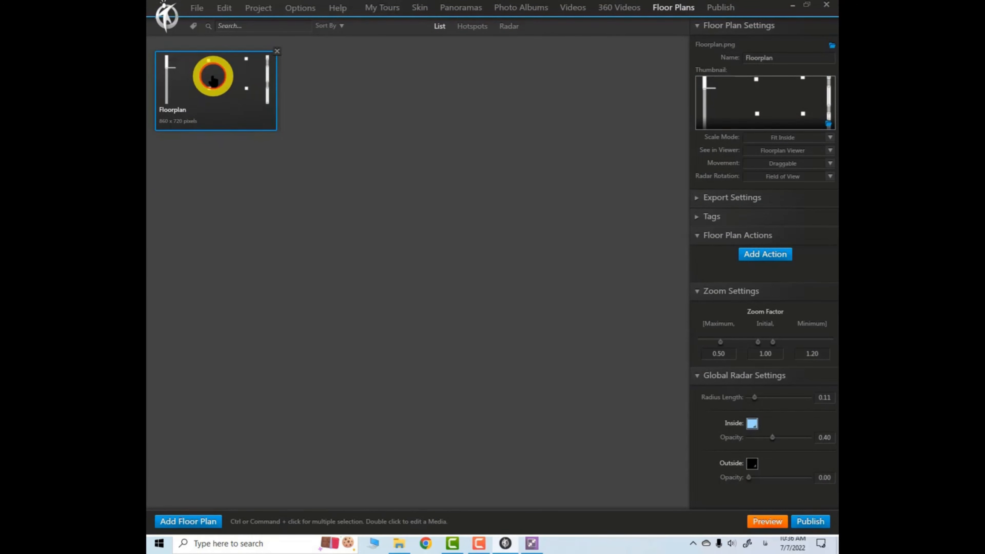
Move the panorama 01 hotspot on the floor plan to just above the upper-left pillar
{"action": "left_click", "coordinate": [472, 26]}
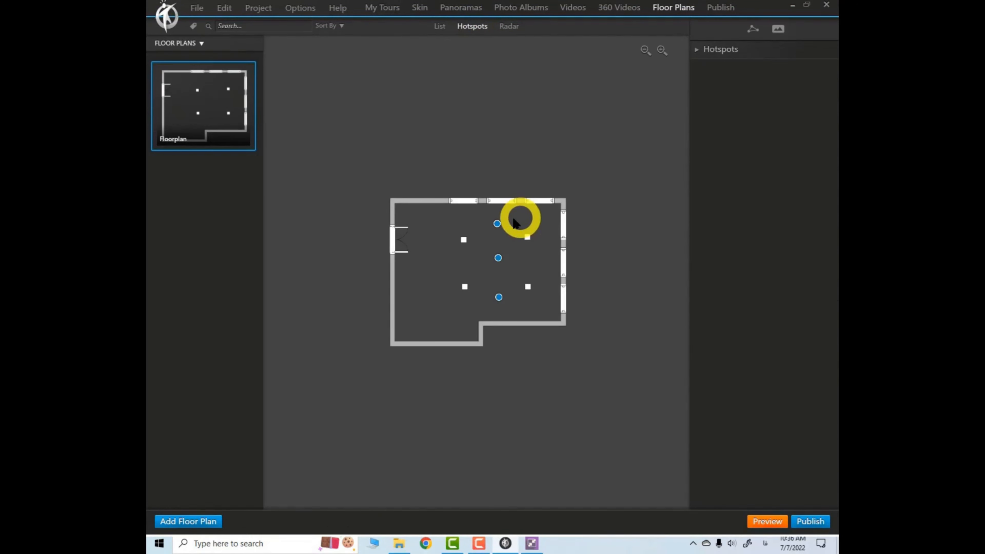
{"action": "left_click_drag", "start_coordinate": [497, 224], "coordinate": [446, 242]}
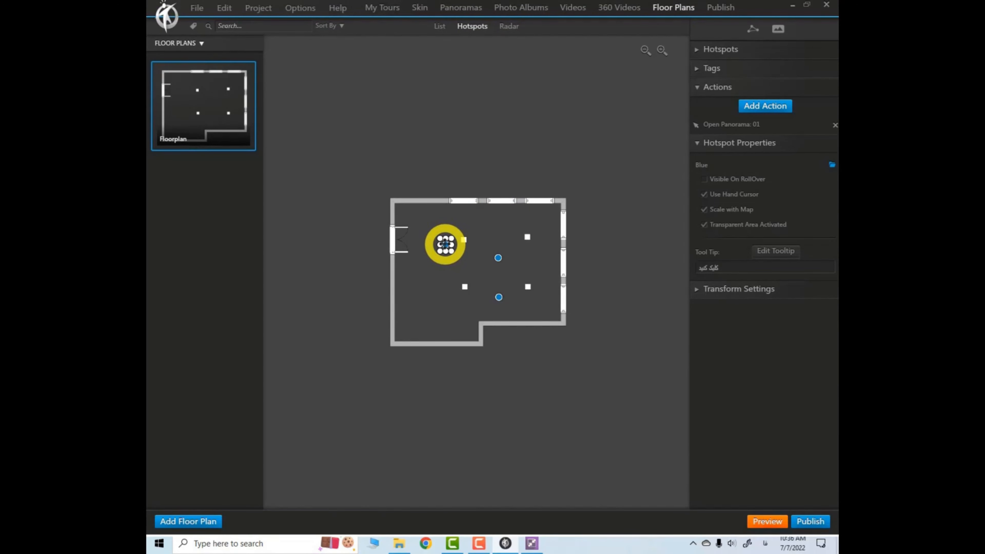
{"action": "left_click_drag", "start_coordinate": [446, 244], "coordinate": [461, 223]}
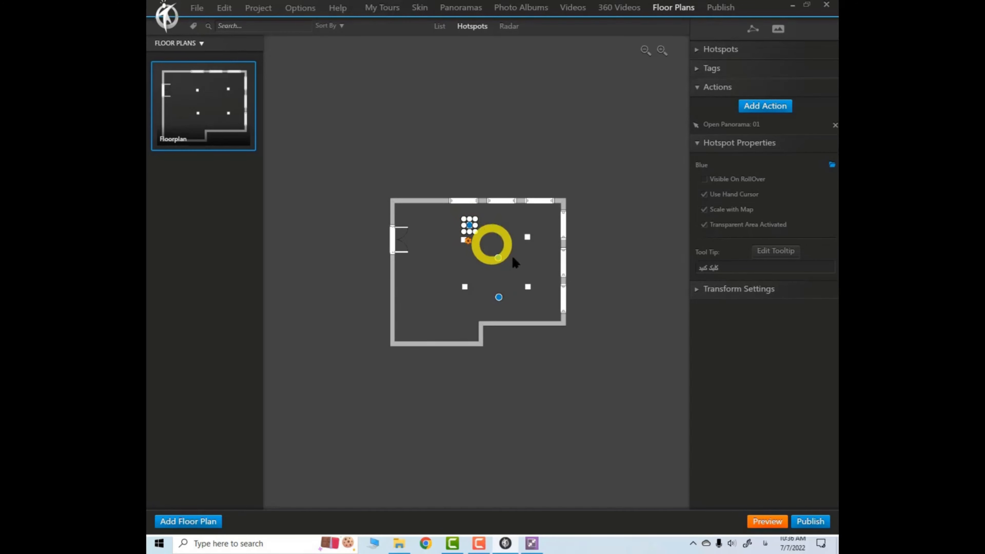
Preview the tour in its own window, jump to panorama 03 through the floor plan, check how its radar follows the view, and close it
{"action": "left_click", "coordinate": [766, 521]}
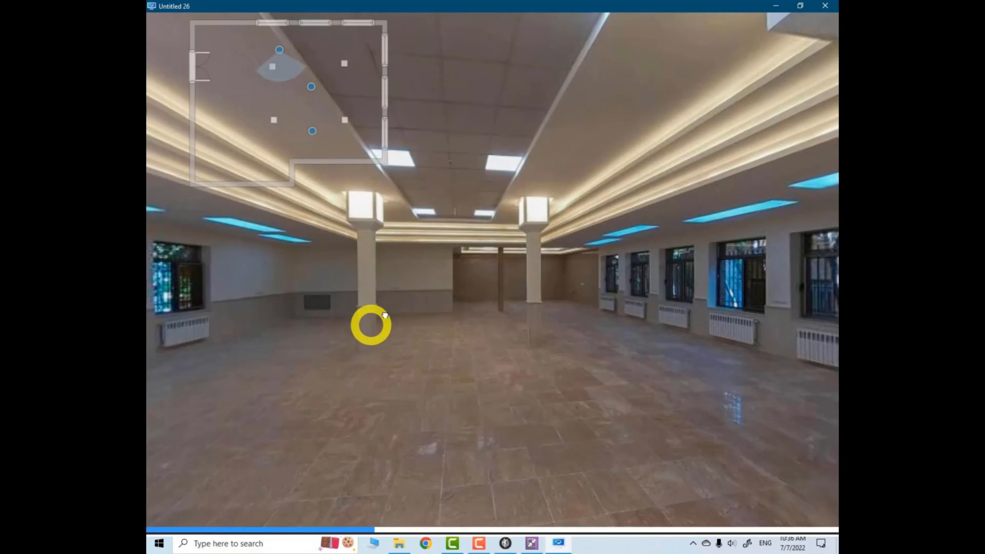
{"action": "left_click_drag", "start_coordinate": [384, 316], "coordinate": [482, 269]}
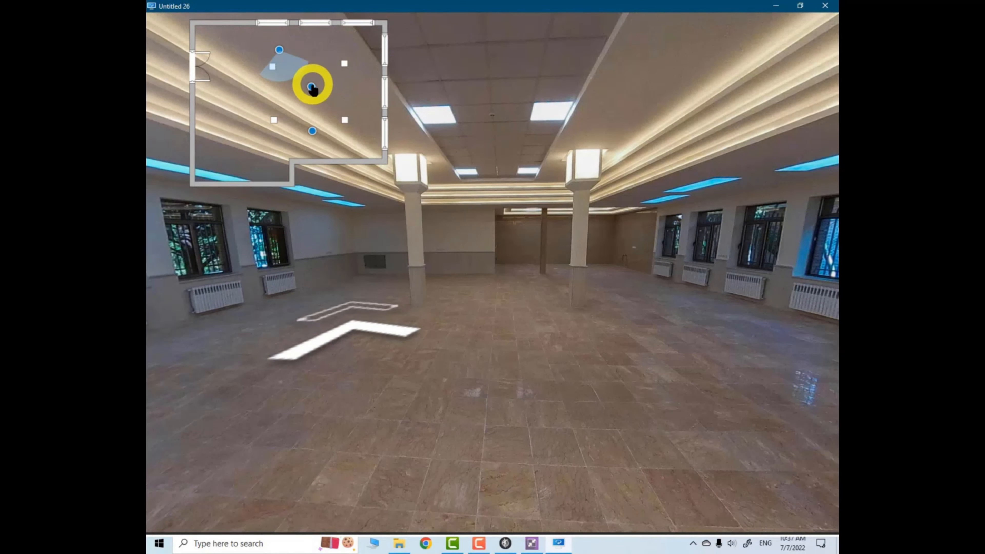
{"action": "left_click", "coordinate": [323, 135]}
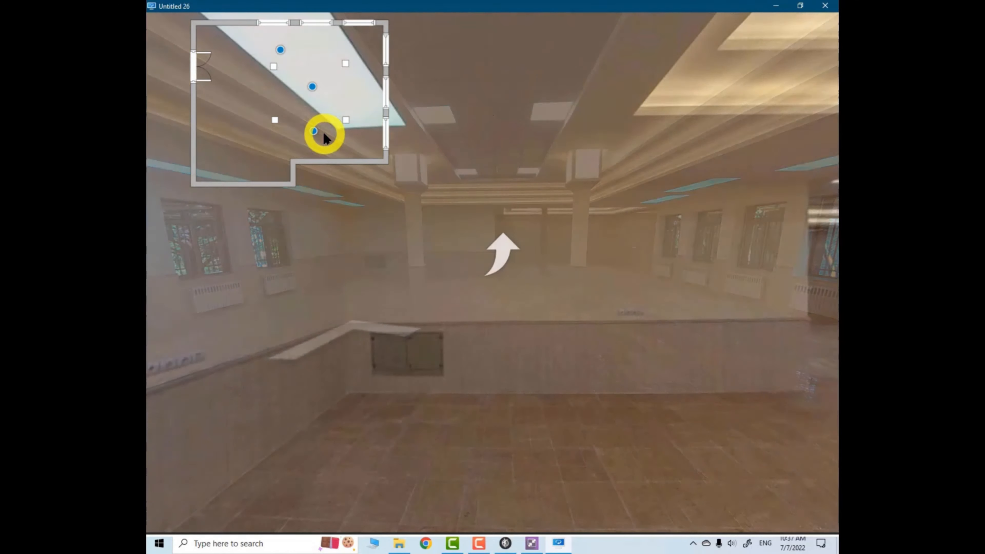
{"action": "left_click_drag", "start_coordinate": [636, 327], "coordinate": [295, 286]}
{"action": "left_click_drag", "start_coordinate": [504, 270], "coordinate": [435, 292]}
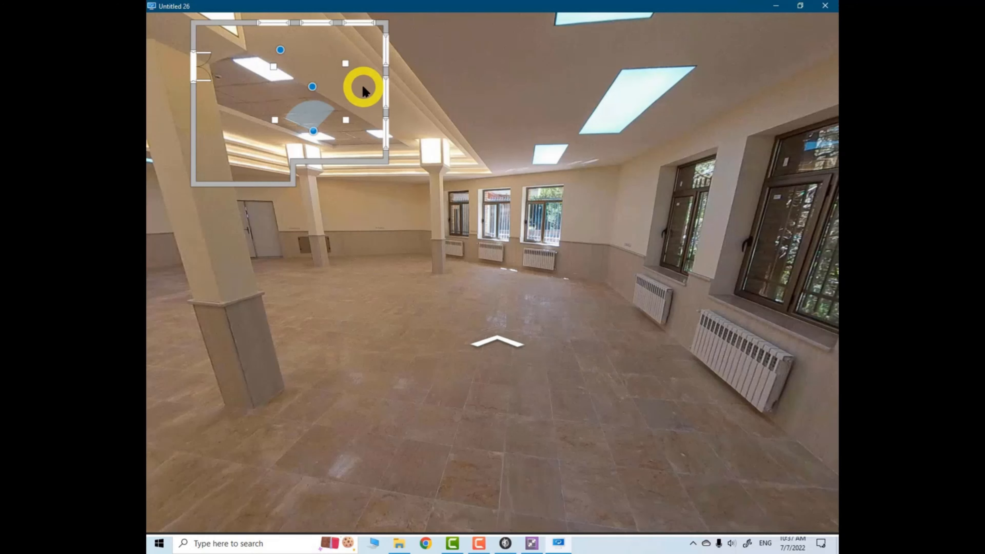
{"action": "left_click", "coordinate": [825, 7]}
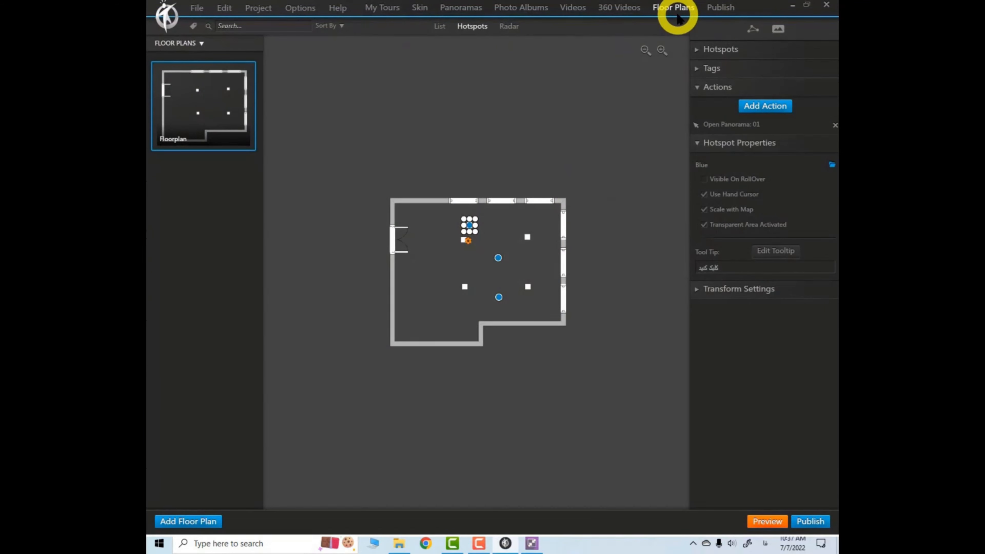
Open the publish settings and set the project name to "3D Vista Edu."
{"action": "left_click", "coordinate": [722, 7]}
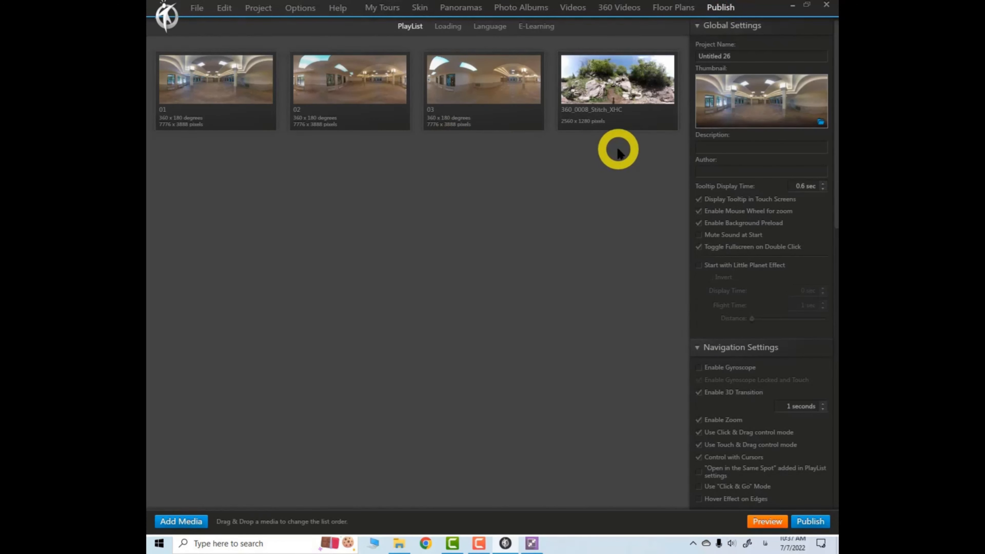
{"action": "mouse_move", "coordinate": [834, 97]}
{"action": "left_mouse_down"}
{"action": "mouse_move", "coordinate": [834, 132]}
{"action": "mouse_move", "coordinate": [835, 80]}
{"action": "left_mouse_up"}
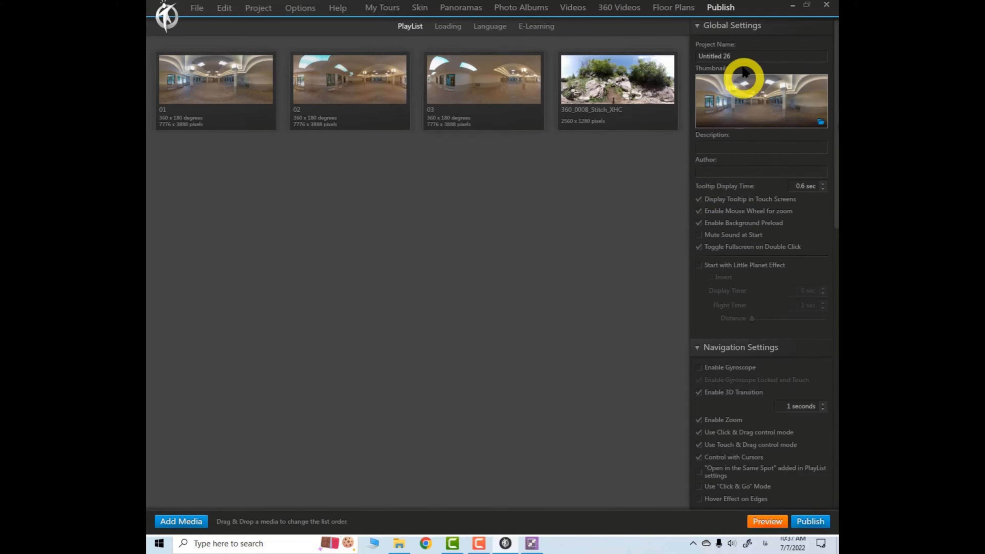
{"action": "left_click", "coordinate": [756, 58]}
{"action": "left_click_drag", "start_coordinate": [749, 58], "coordinate": [696, 57]}
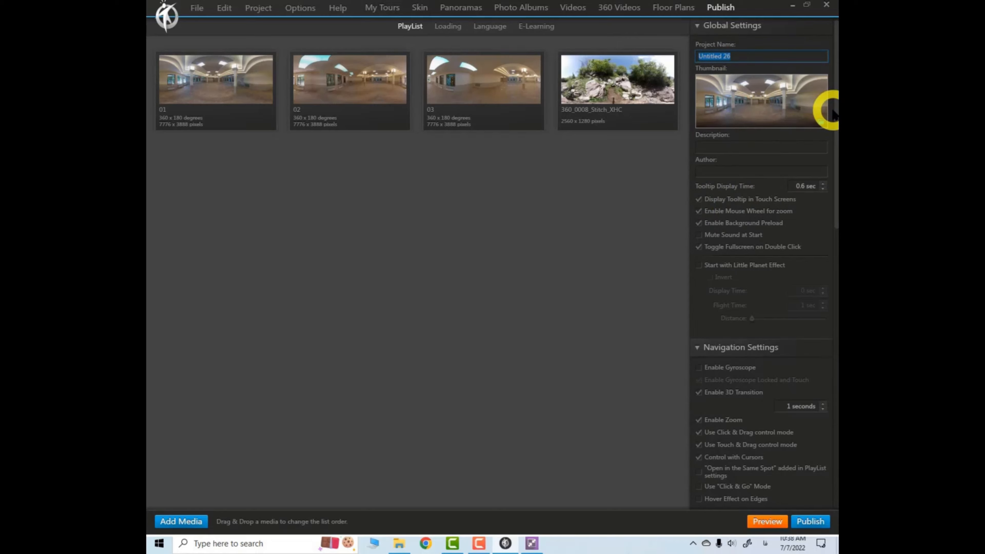
{"action": "key", "text": "shift+Page_Down"}
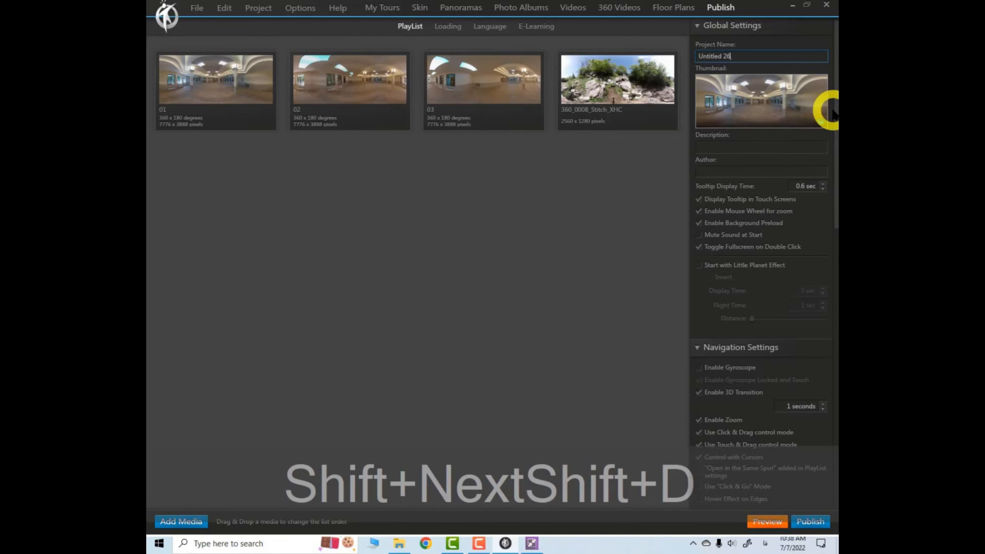
{"action": "type", "text": "ؤهسفش ري"}
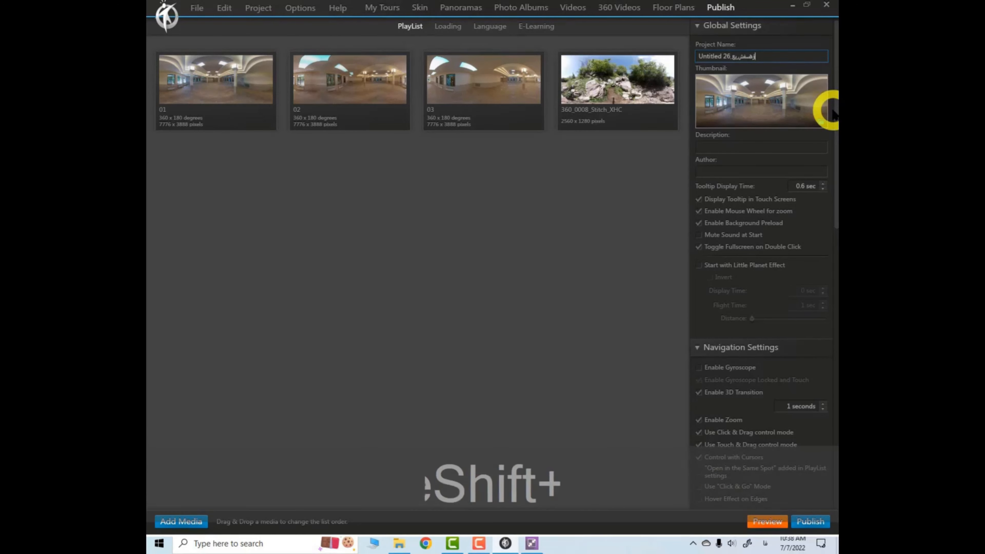
{"action": "key", "text": "ctrl+a"}
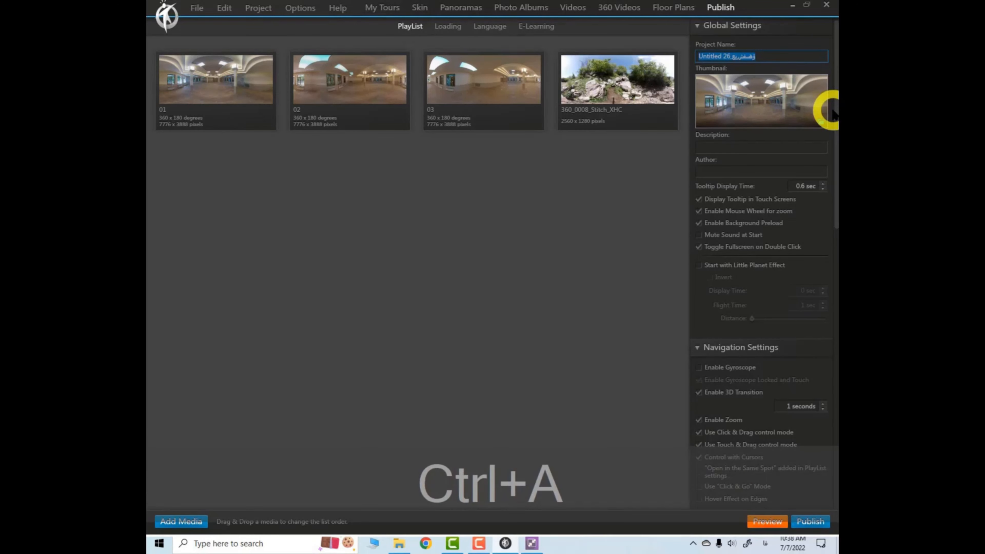
{"action": "key", "text": "alt+shift"}
{"action": "type", "text": "3"}
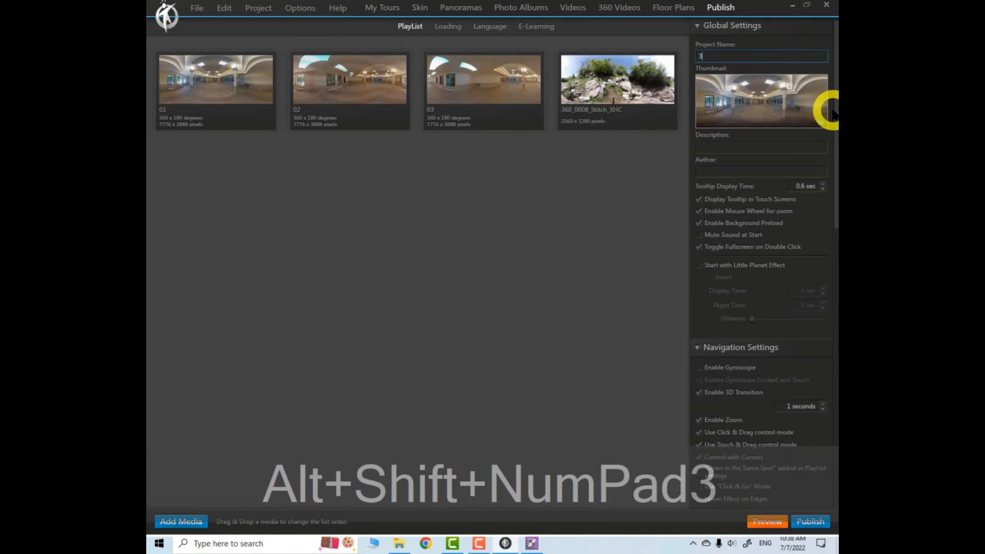
{"action": "type", "text": "D Vista E"}
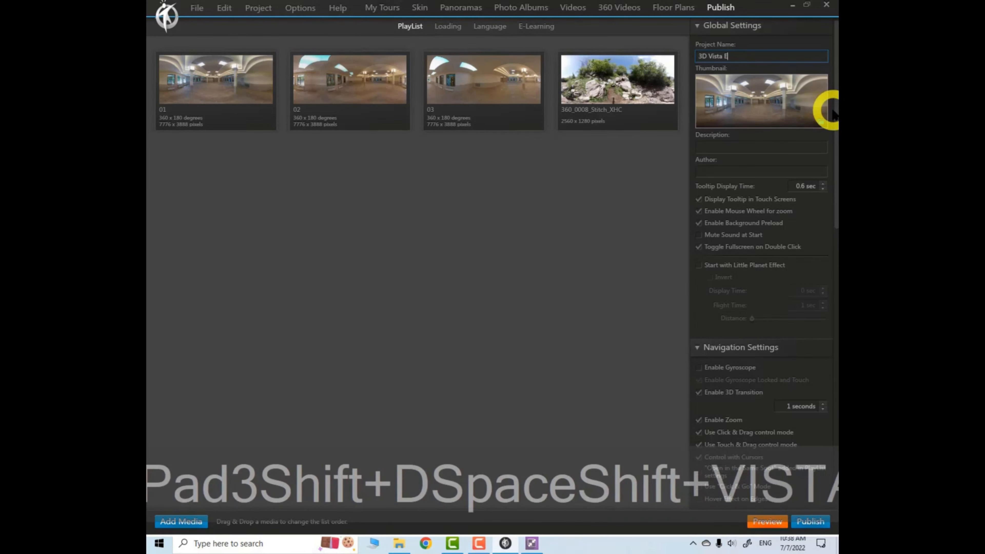
{"action": "type", "text": "du."}
Enter "Lesson Two" as the project description
{"action": "left_click", "coordinate": [777, 153]}
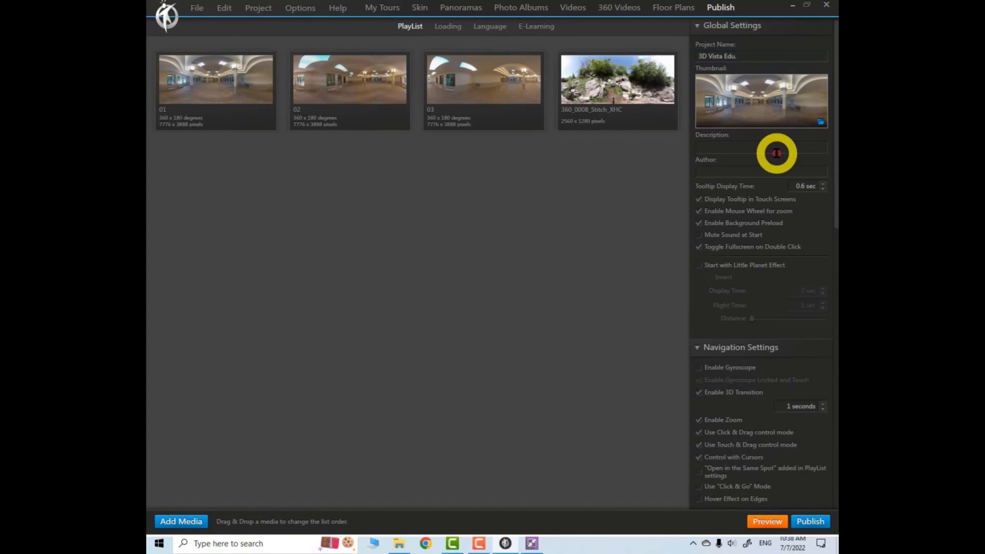
{"action": "type", "text": "Les"}
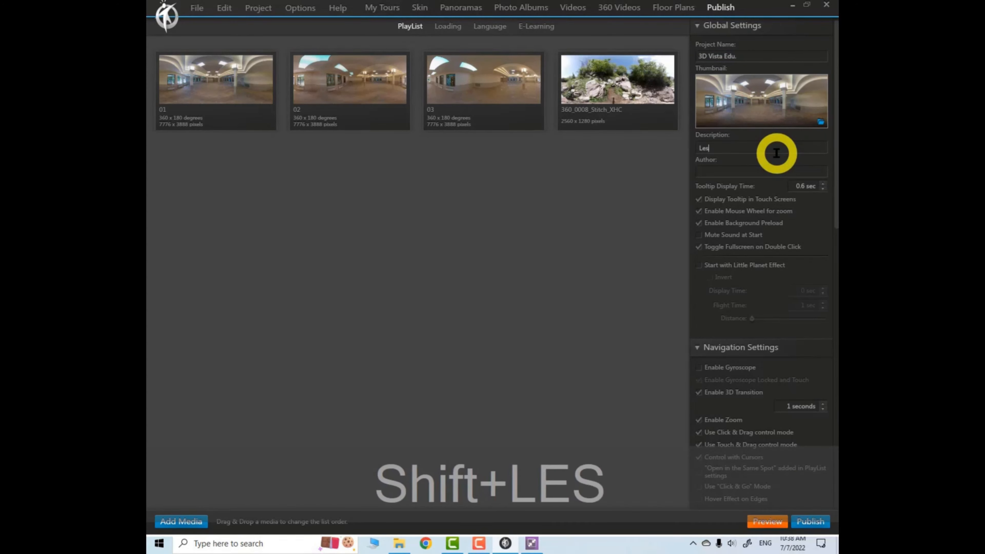
{"action": "type", "text": "son Two"}
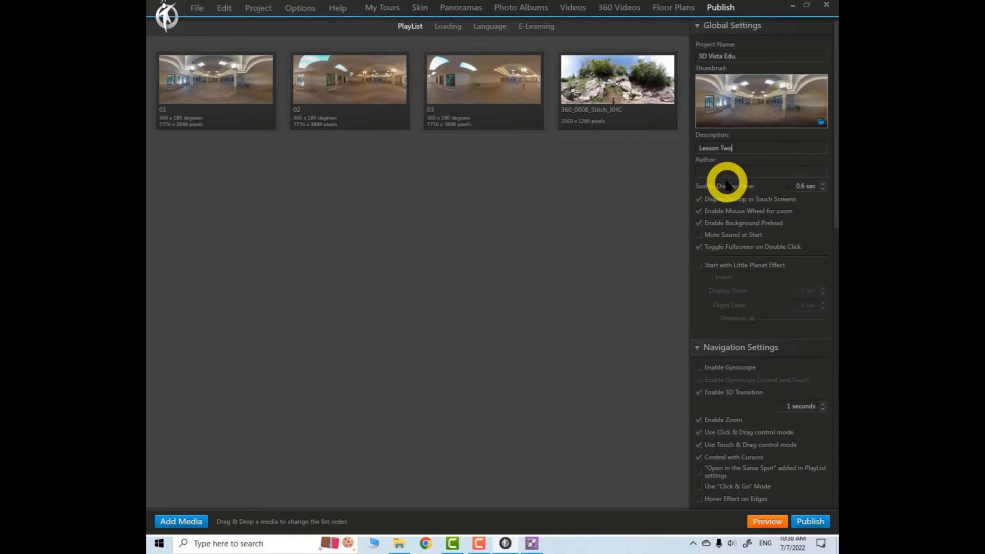
{"action": "left_click", "coordinate": [729, 171]}
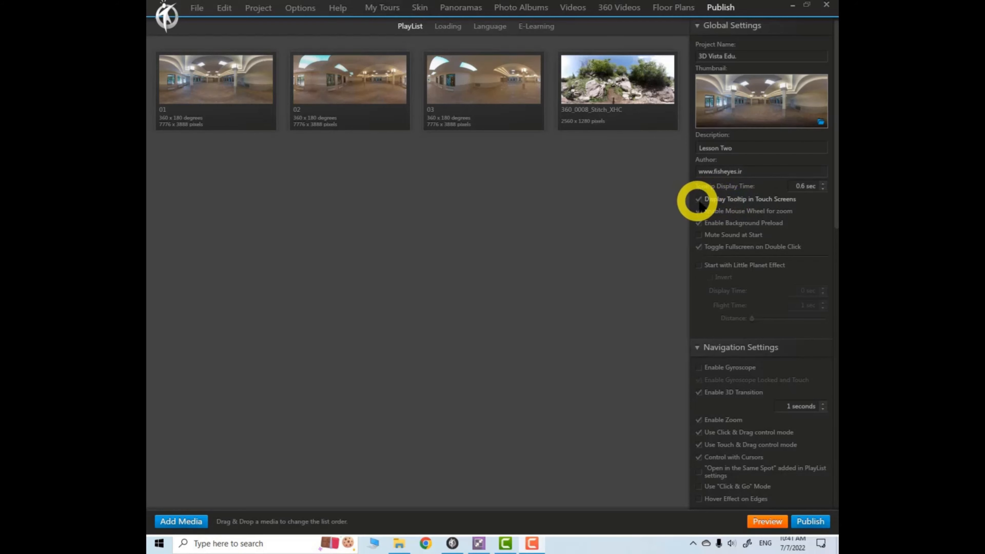
{"action": "mouse_move", "coordinate": [713, 212]}
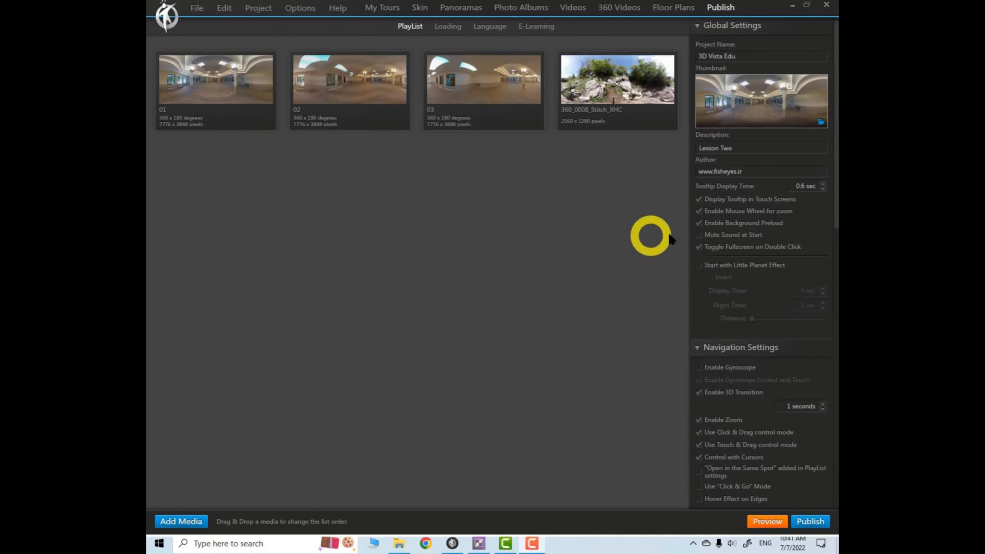
{"action": "mouse_move", "coordinate": [748, 221]}
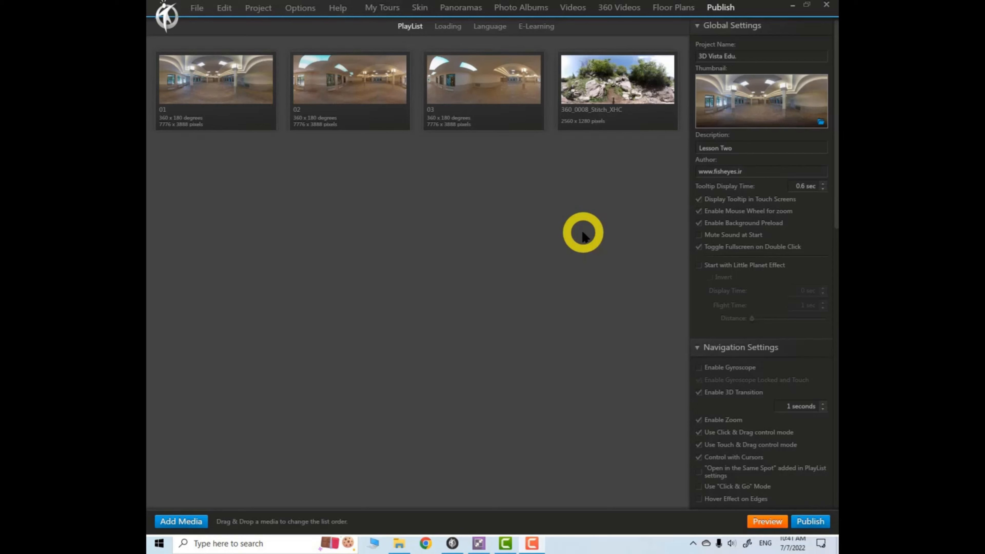
{"action": "mouse_move", "coordinate": [703, 229]}
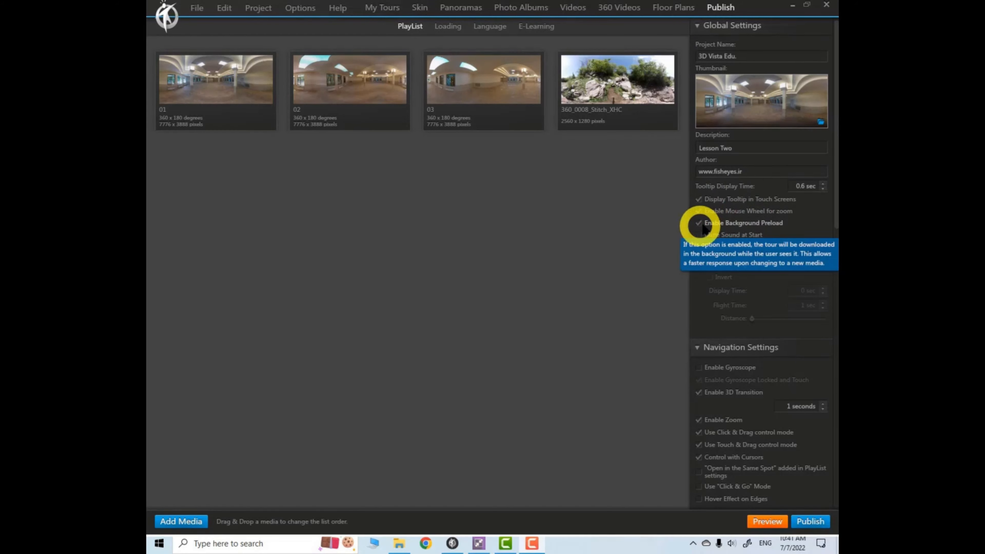
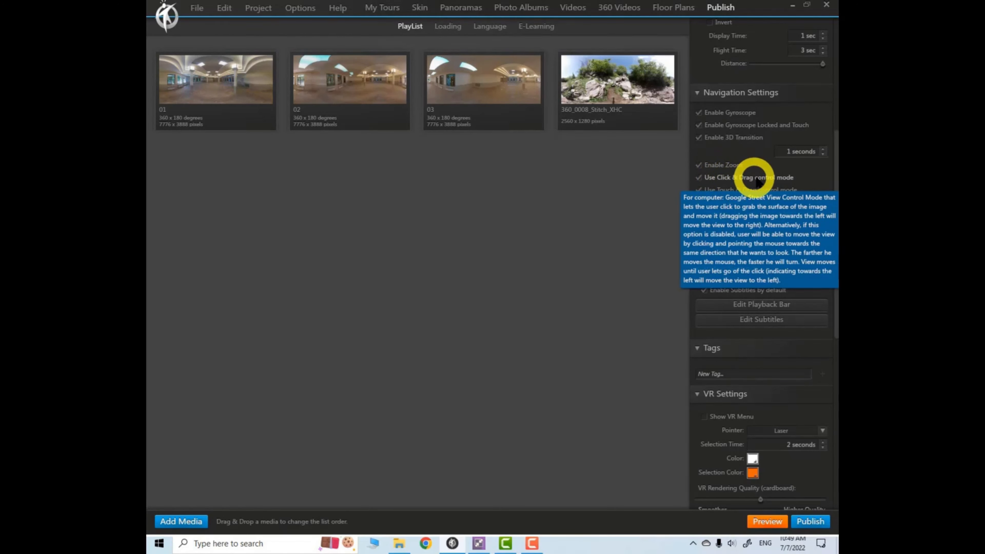
Turn off the Click & Drag control mode, preview the tour, try moving the view in panorama 01, and close the preview
{"action": "left_click", "coordinate": [698, 177]}
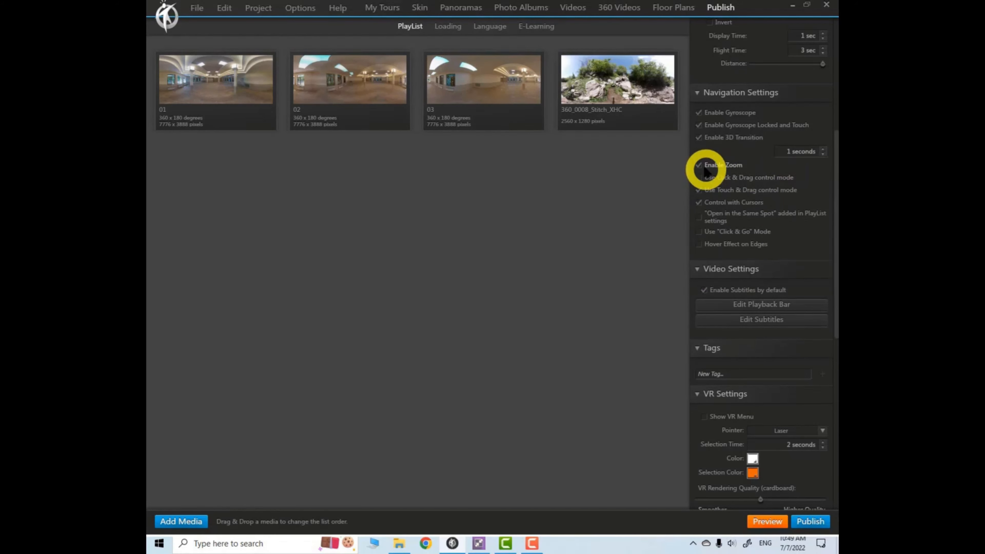
{"action": "left_click", "coordinate": [768, 521]}
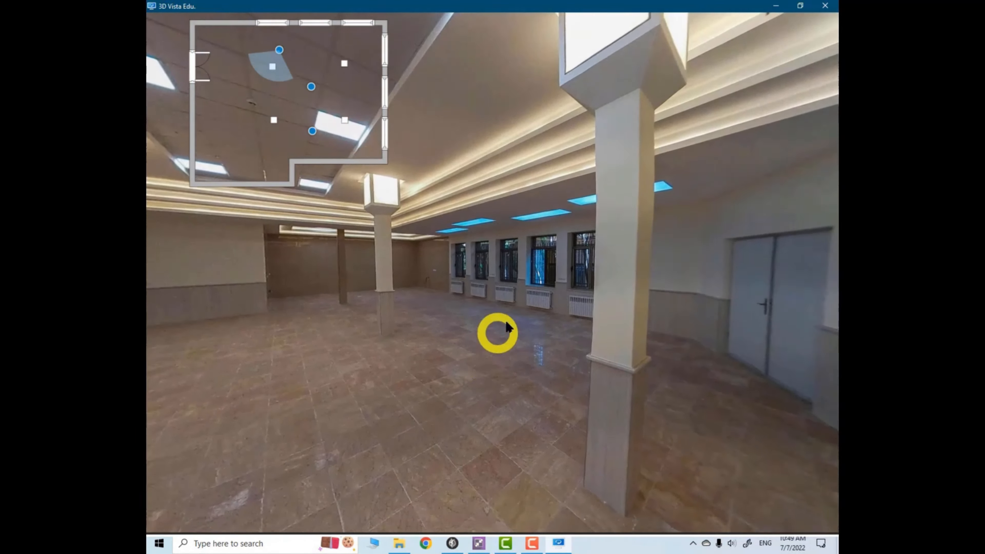
{"action": "left_click_drag", "start_coordinate": [395, 339], "coordinate": [551, 332]}
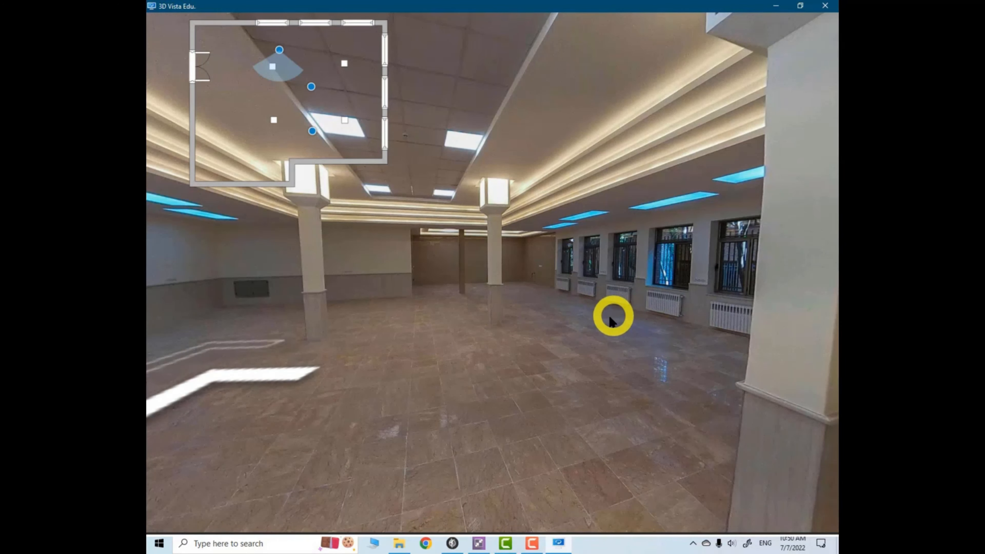
{"action": "left_click_drag", "start_coordinate": [599, 312], "coordinate": [622, 233]}
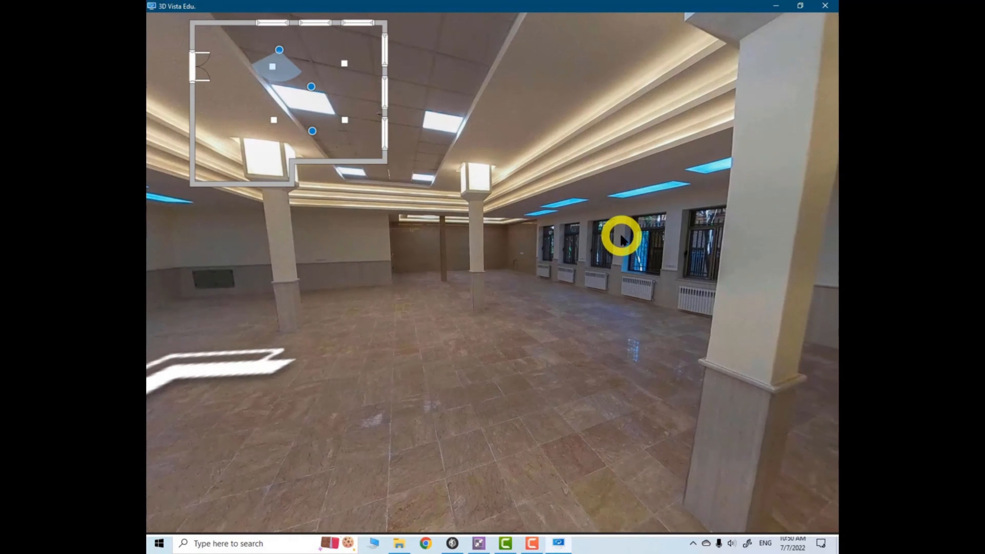
{"action": "left_click", "coordinate": [825, 6]}
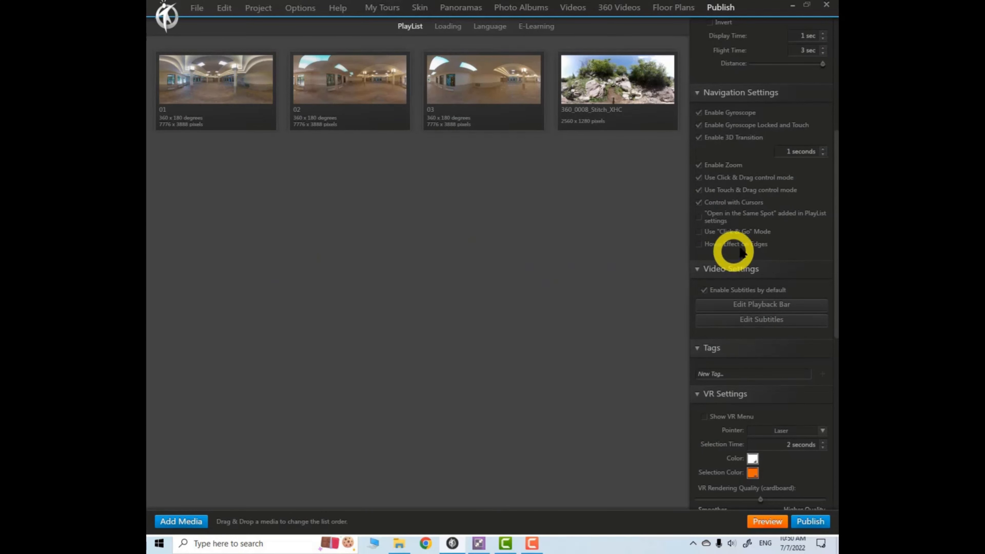
Turn on Invert for the Little Planet start effect, preview the tour, look around panorama 01, and close the preview
{"action": "left_click_drag", "start_coordinate": [834, 211], "coordinate": [833, 136]}
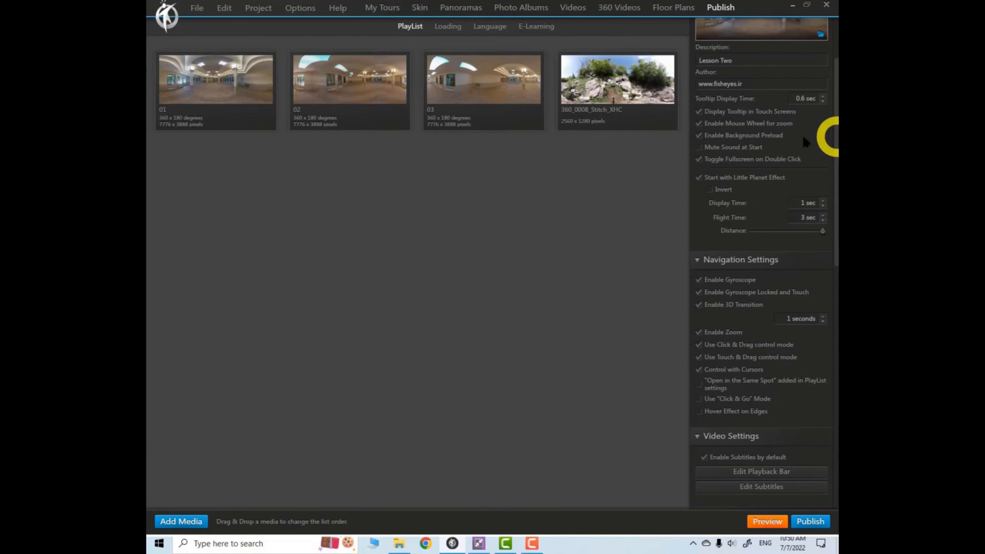
{"action": "left_click", "coordinate": [710, 189]}
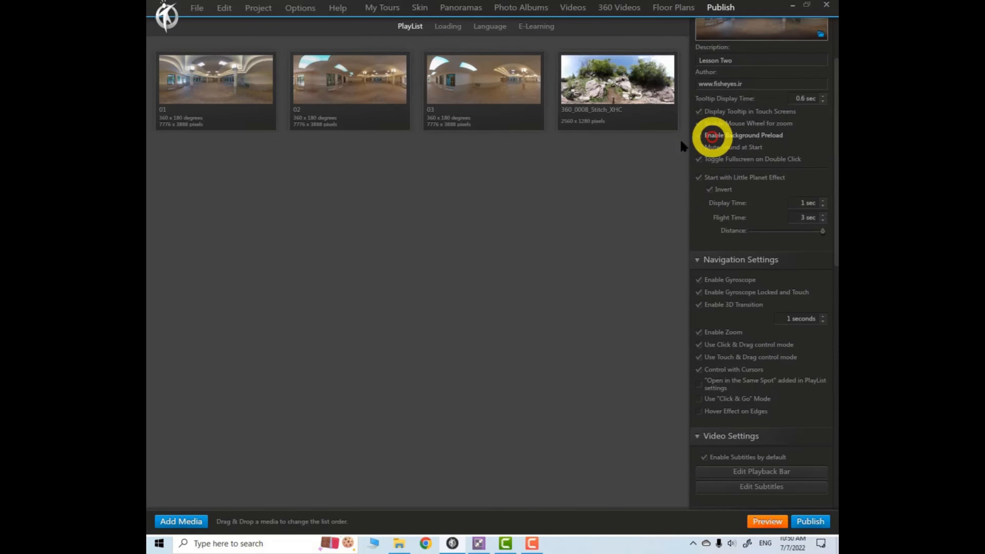
{"action": "left_click", "coordinate": [772, 522]}
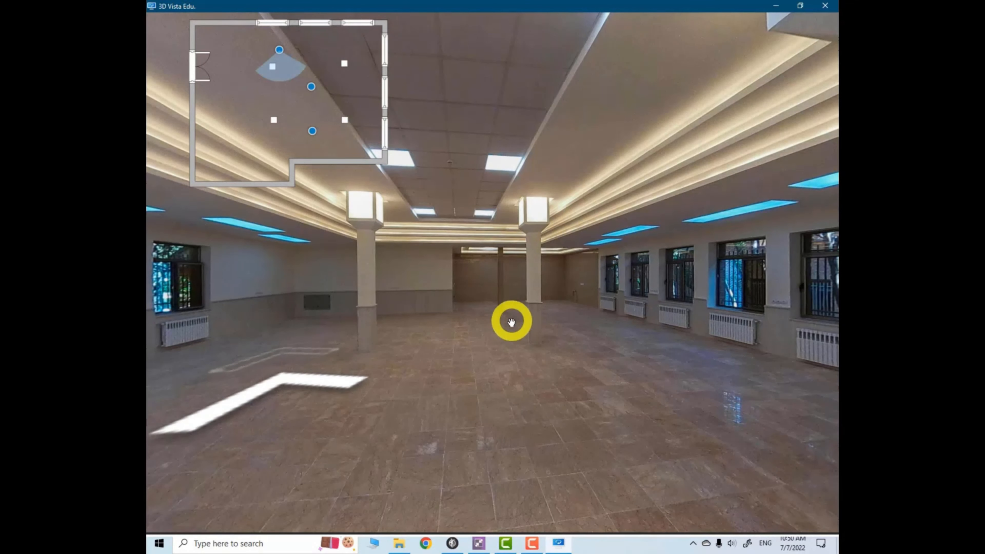
{"action": "left_click", "coordinate": [483, 334]}
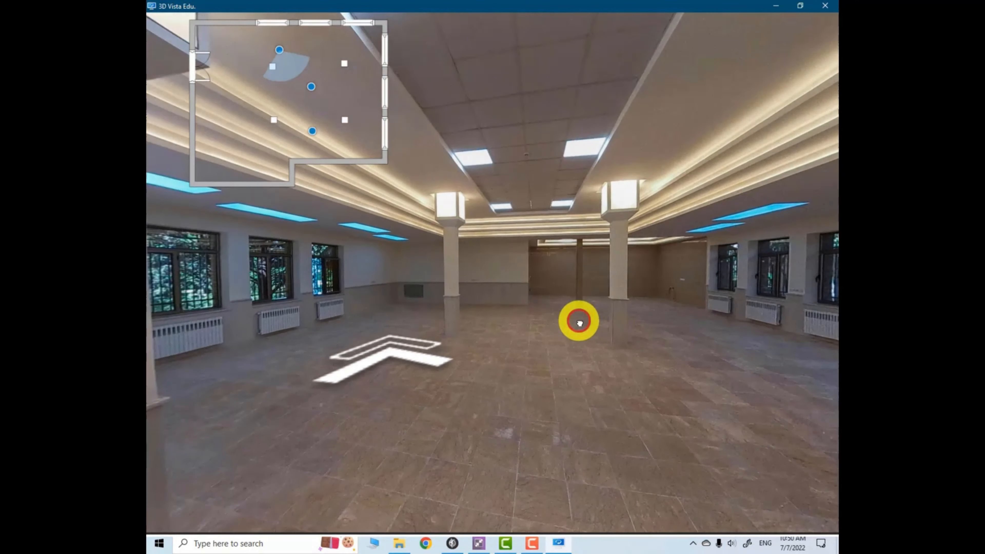
{"action": "left_click_drag", "start_coordinate": [642, 219], "coordinate": [642, 253]}
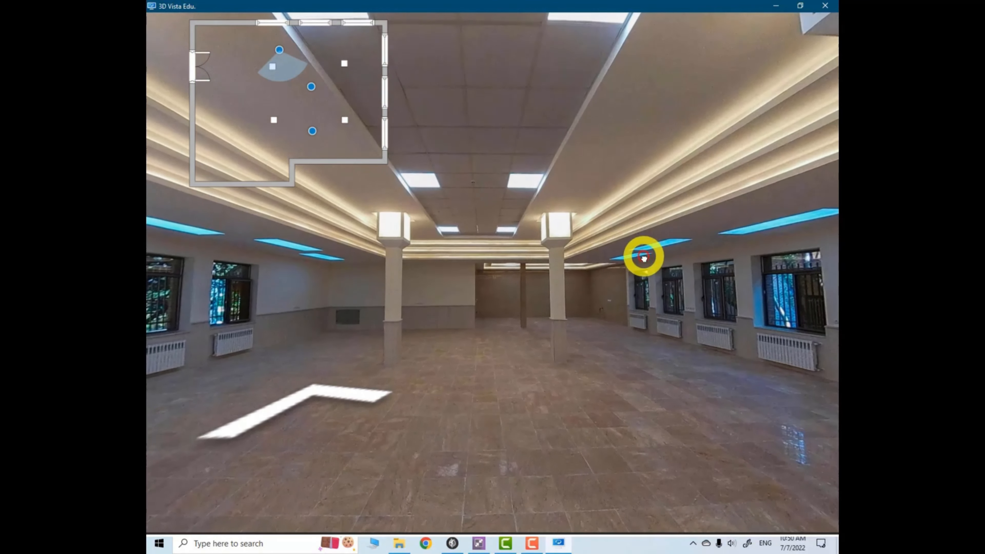
{"action": "left_click_drag", "start_coordinate": [580, 215], "coordinate": [566, 268]}
{"action": "left_click_drag", "start_coordinate": [583, 200], "coordinate": [653, 255]}
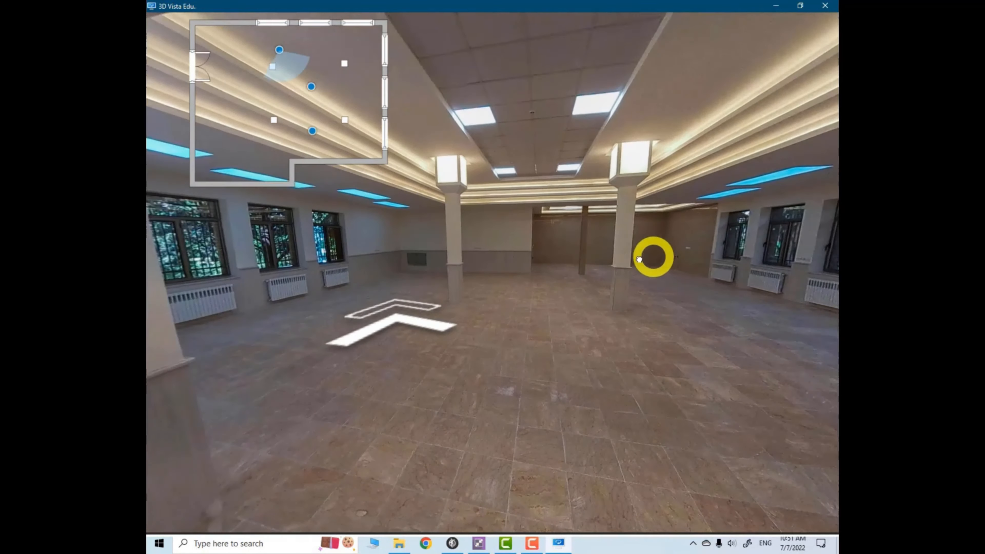
{"action": "left_click", "coordinate": [825, 6]}
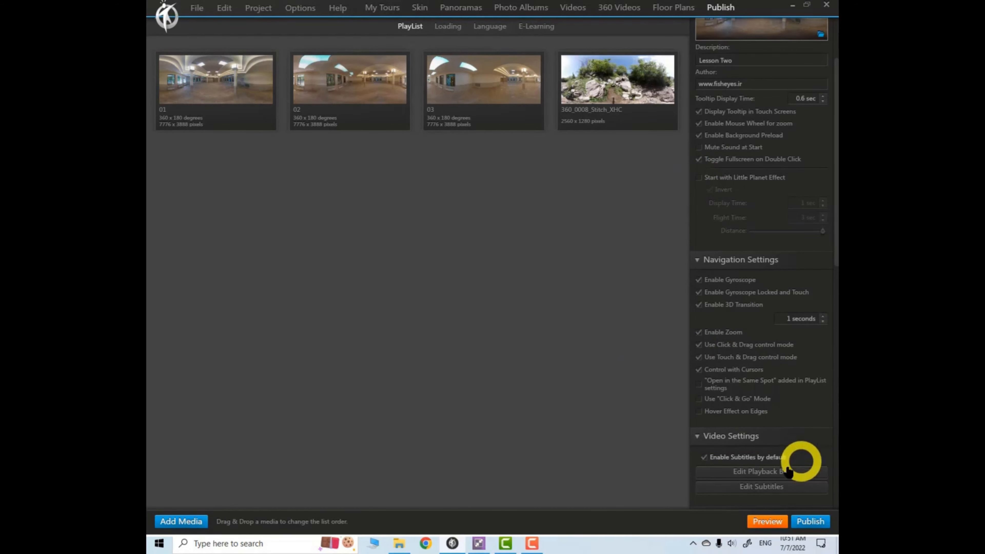
Preview the tour and test turning the view sideways in both directions in panorama 01 with cursor control
{"action": "left_click", "coordinate": [761, 521]}
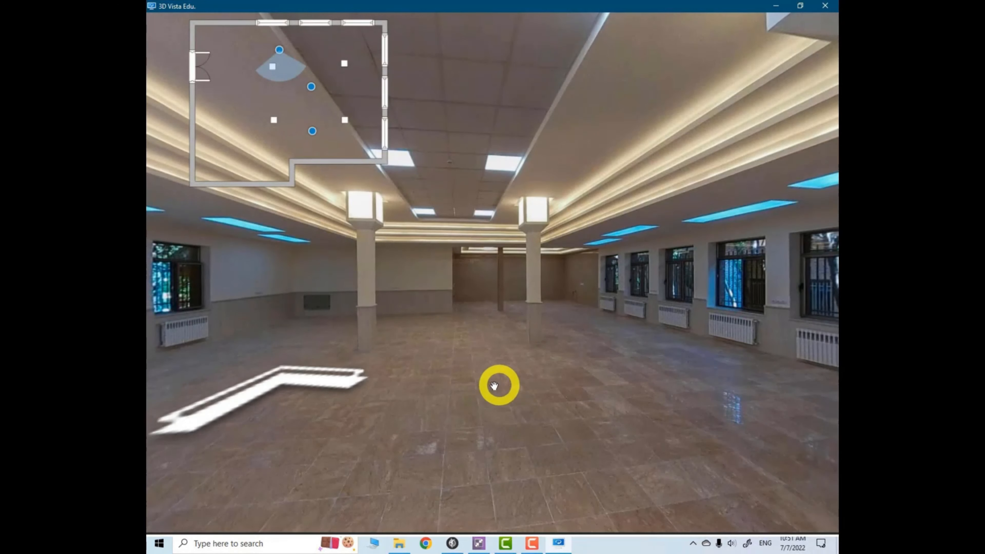
{"action": "left_click_drag", "start_coordinate": [499, 385], "coordinate": [564, 348]}
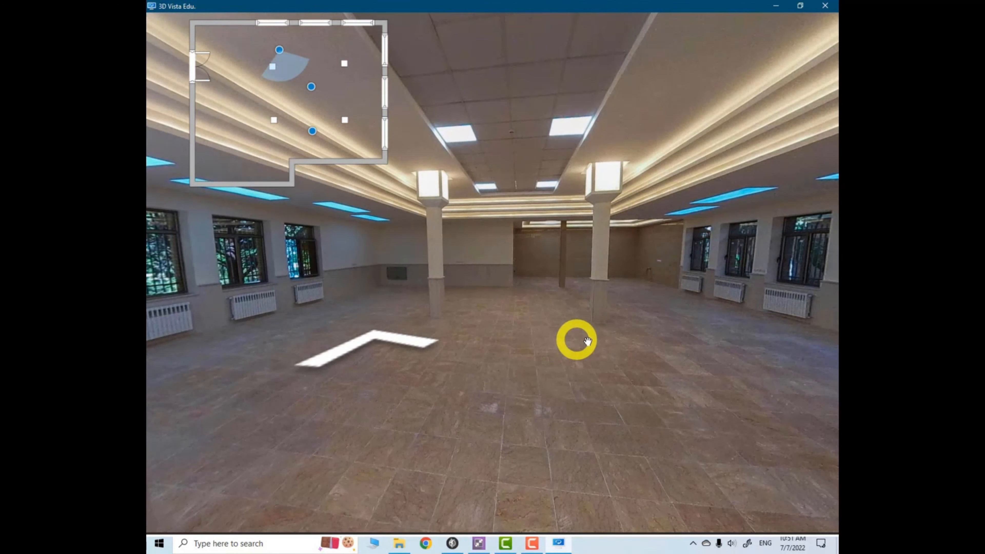
{"action": "key", "text": "Right"}
{"action": "key", "text": "Left"}
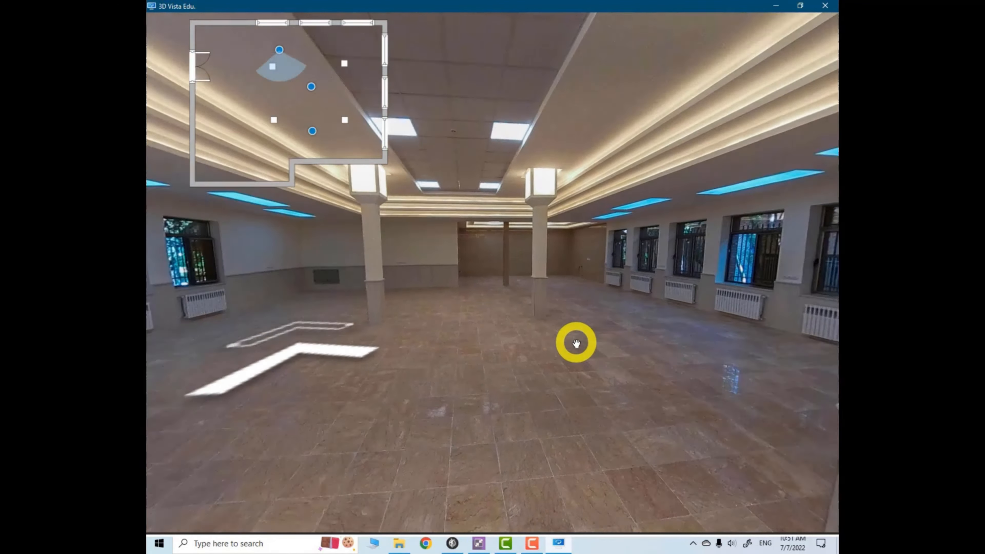
{"action": "key", "text": "Right"}
{"action": "key", "text": "Left"}
{"action": "key", "text": "Right"}
{"action": "key", "text": "Left"}
{"action": "key", "text": "Left"}
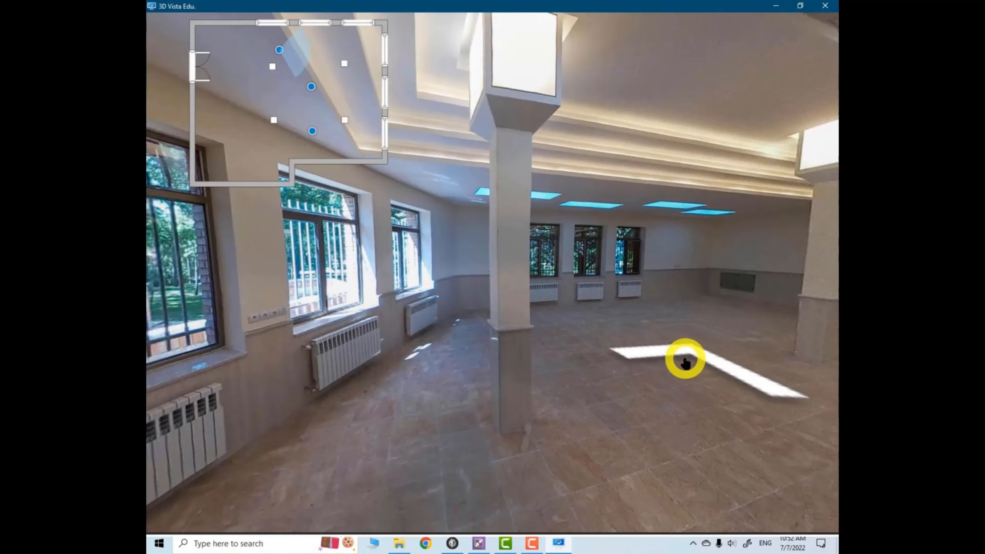
Test cursor control in panorama 02 by turning the view, tilting it up and down and zooming, and close the preview
{"action": "key", "text": "Right"}
{"action": "key", "text": "Left"}
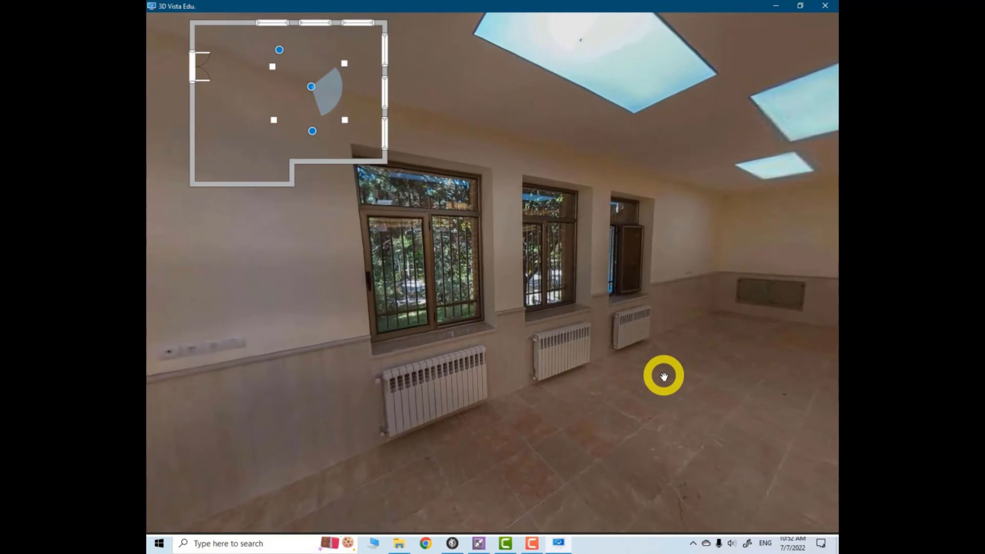
{"action": "key", "text": "Right"}
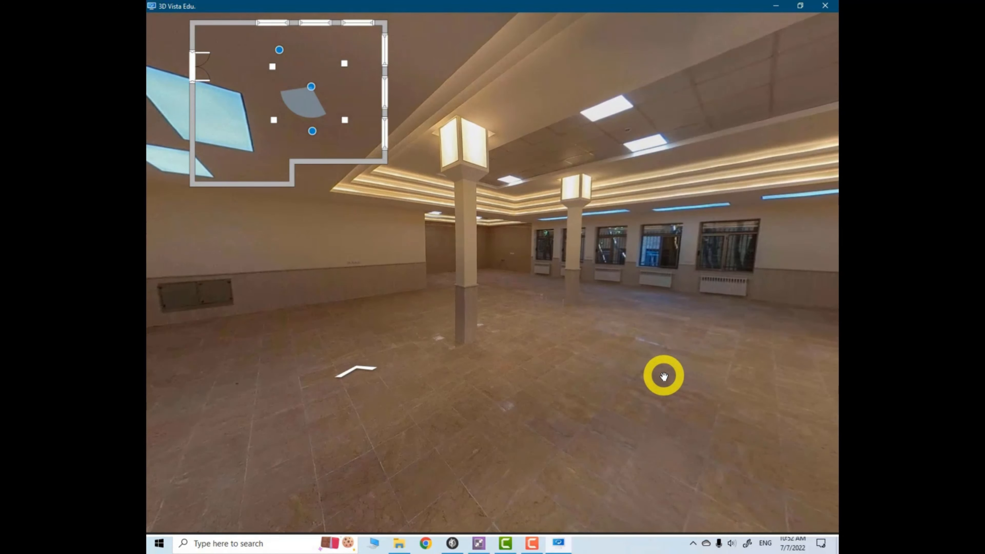
{"action": "key", "text": "shift+Up"}
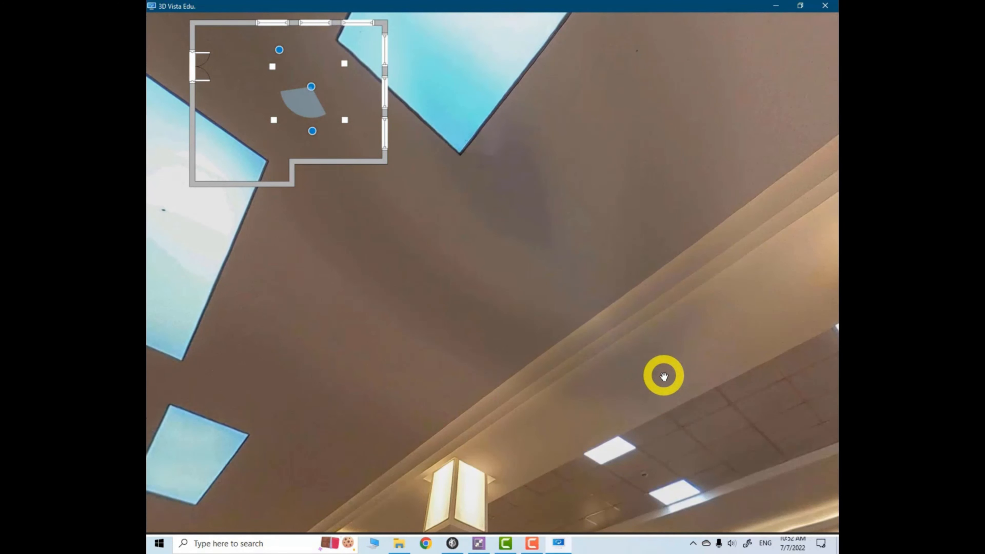
{"action": "key", "text": "shift+Down"}
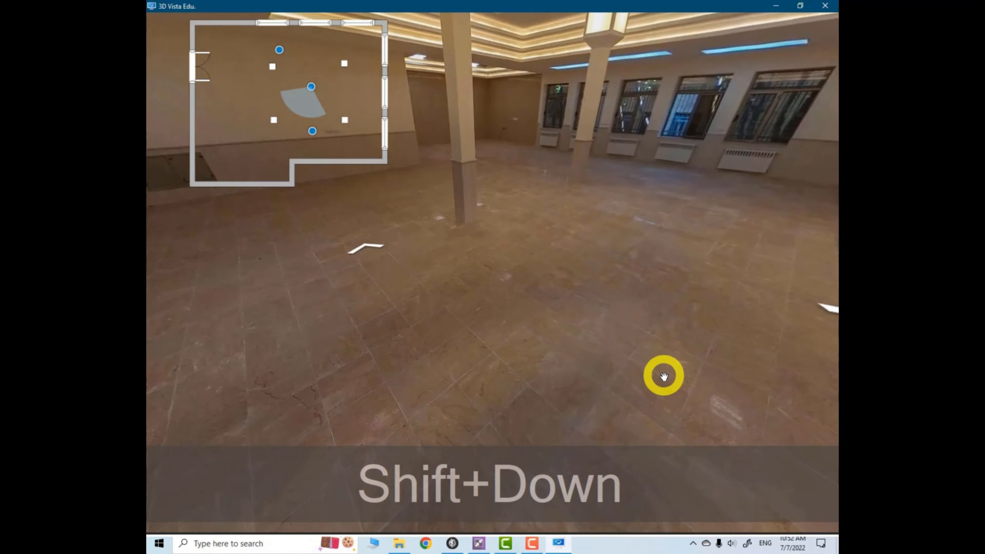
{"action": "key", "text": "Up"}
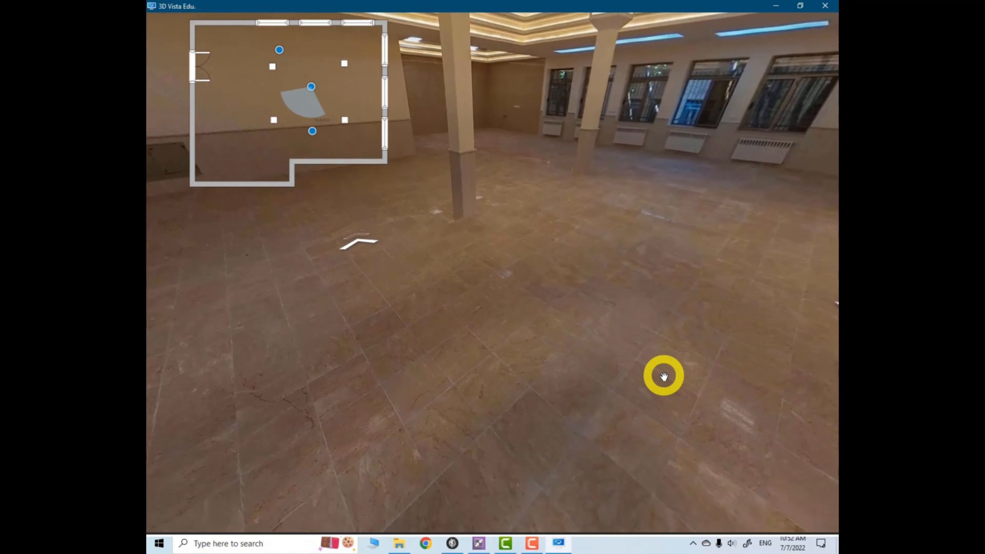
{"action": "key", "text": "Down"}
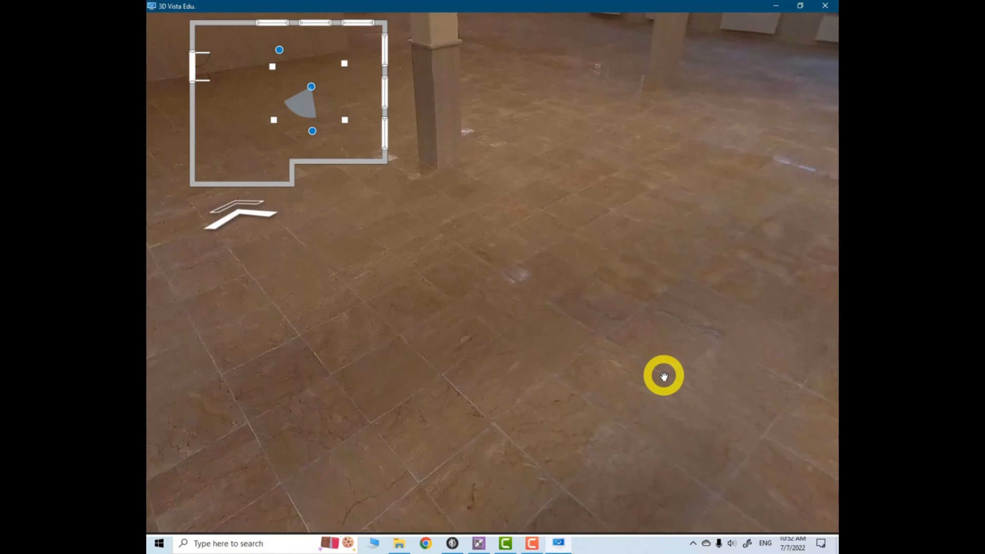
{"action": "left_click", "coordinate": [822, 10]}
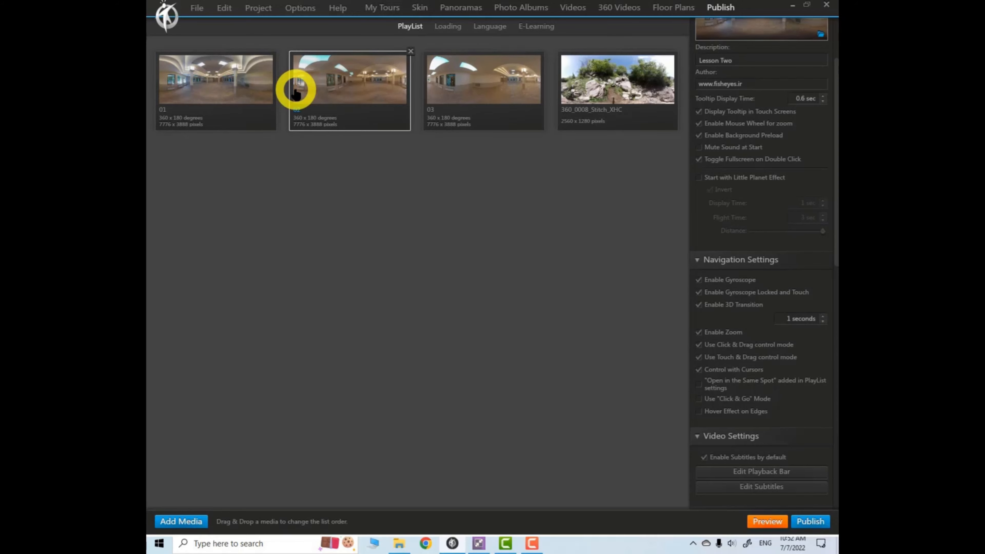
Enable "Click & Go" mode in the navigation settings and review its hotspot options
{"action": "left_click", "coordinate": [699, 386]}
{"action": "left_click", "coordinate": [519, 293]}
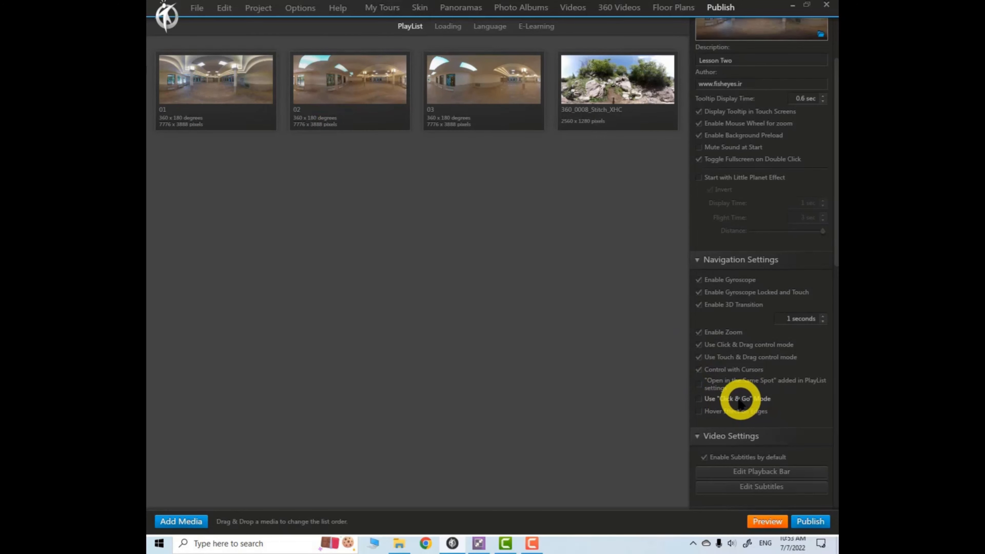
{"action": "left_click", "coordinate": [699, 399]}
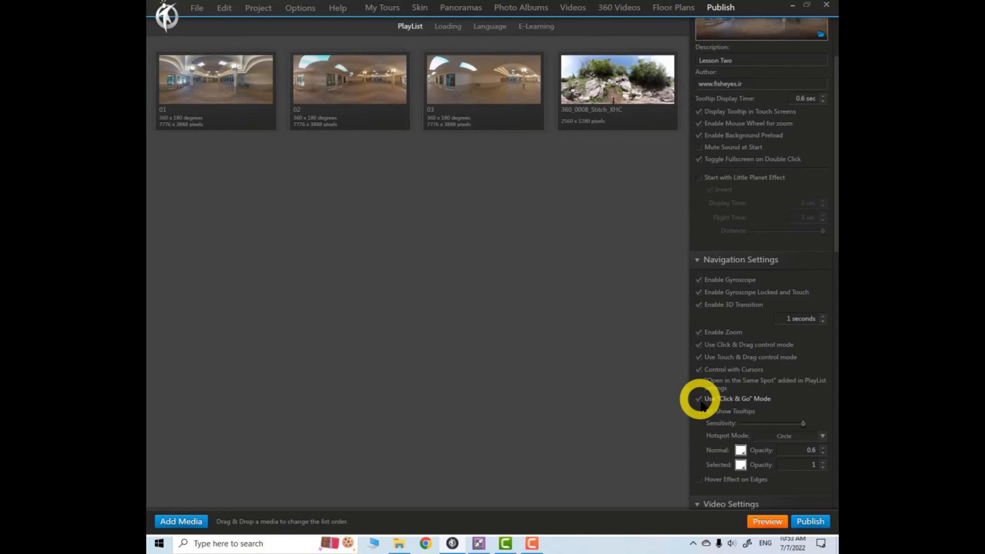
{"action": "scroll", "coordinate": [748, 388], "scroll_direction": "down", "scroll_amount": 10}
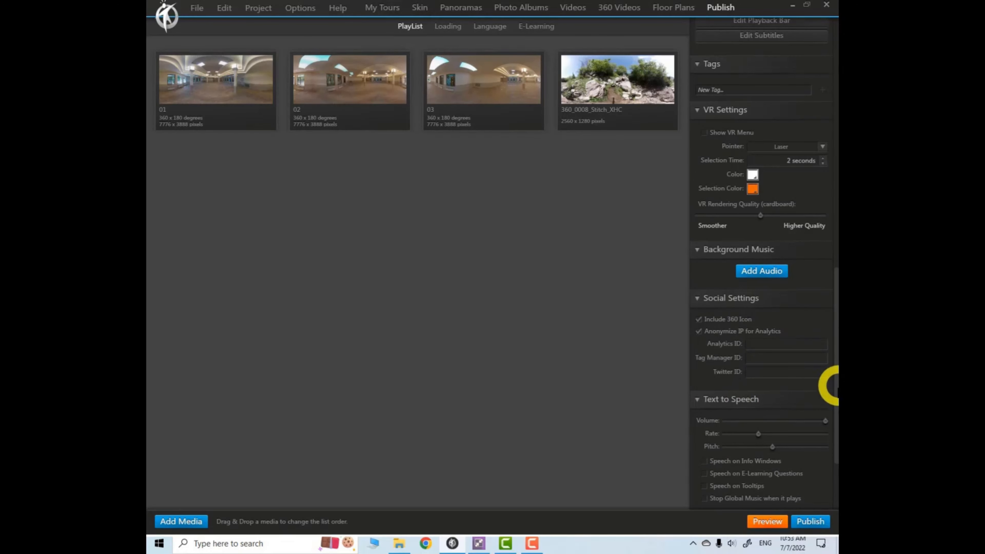
{"action": "left_click_drag", "start_coordinate": [835, 390], "coordinate": [832, 257]}
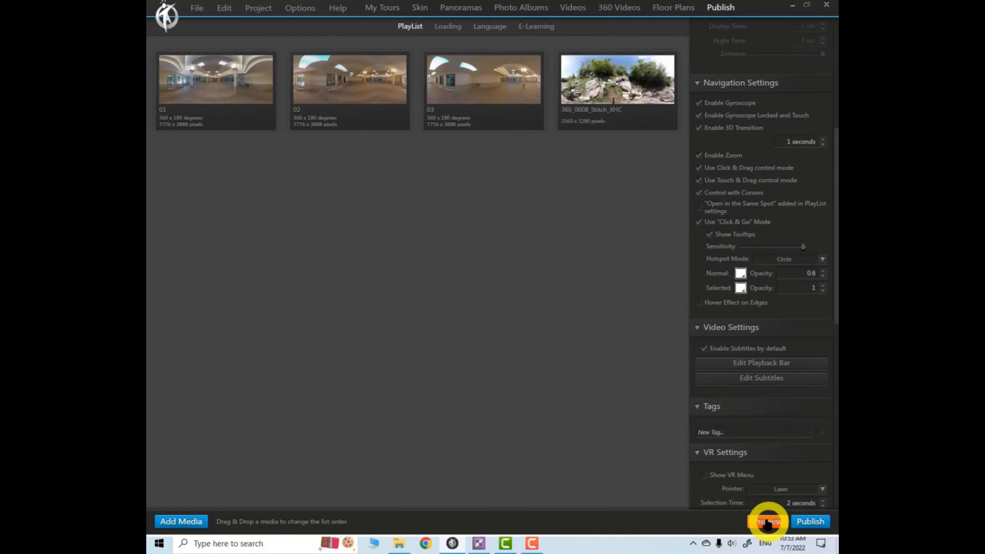
Preview the tour, travel from panorama 01 to panorama 02 through the circular floor marker, and look around
{"action": "left_click", "coordinate": [770, 521]}
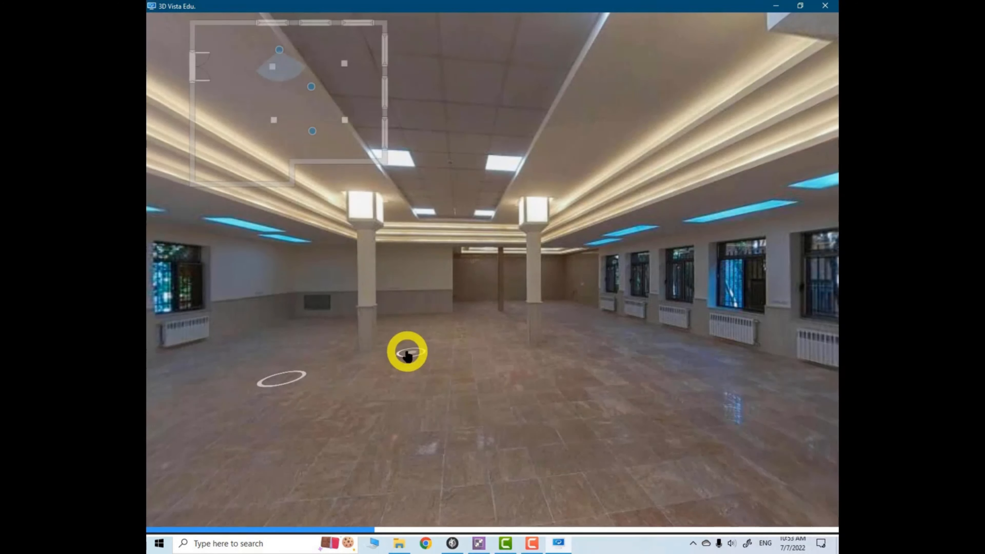
{"action": "left_click", "coordinate": [407, 353]}
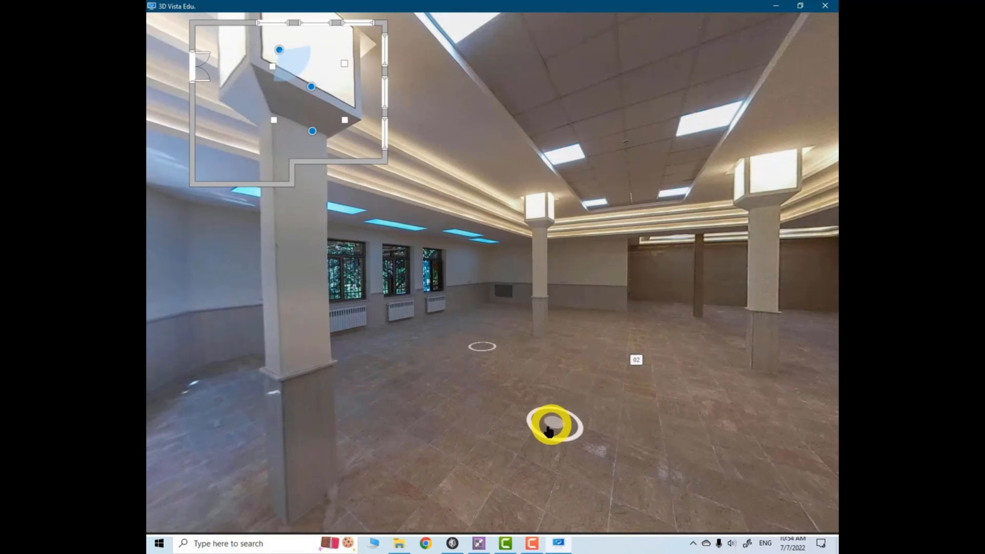
{"action": "left_click", "coordinate": [521, 432]}
{"action": "left_click_drag", "start_coordinate": [603, 411], "coordinate": [335, 388]}
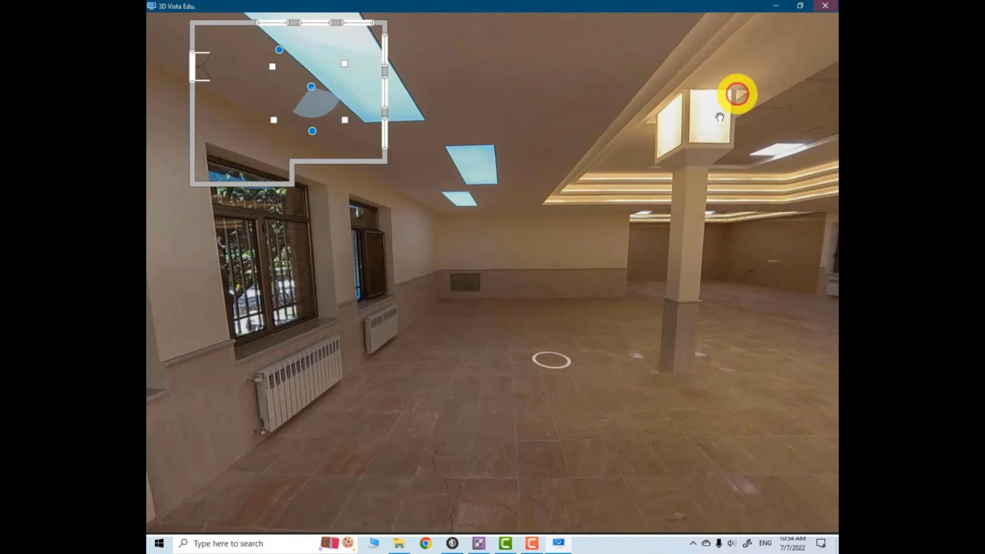
Close the preview, lower the "Click & Go" sensitivity, check its hotspot mode choices, and disable "Click & Go" mode in the navigation settings
{"action": "left_click", "coordinate": [825, 6]}
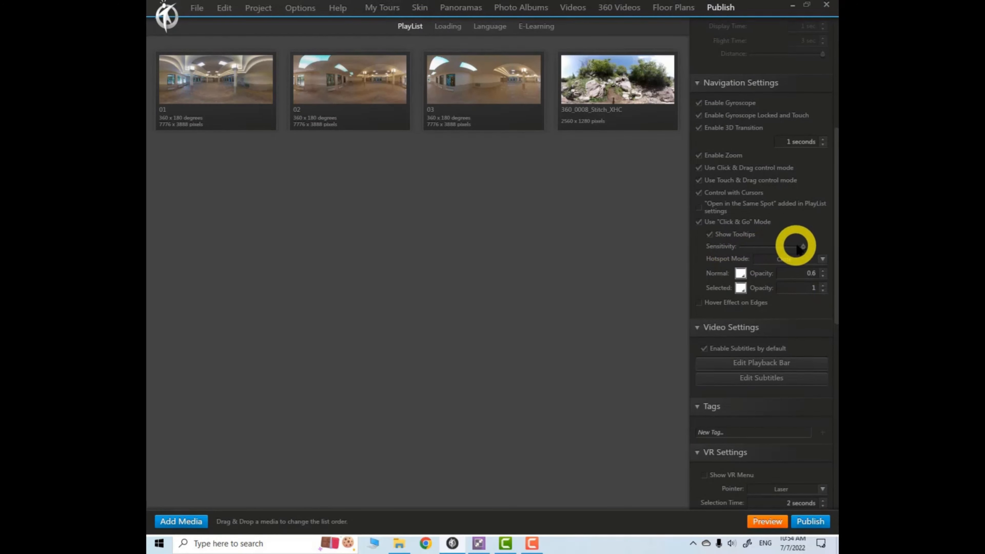
{"action": "left_click_drag", "start_coordinate": [804, 248], "coordinate": [785, 249]}
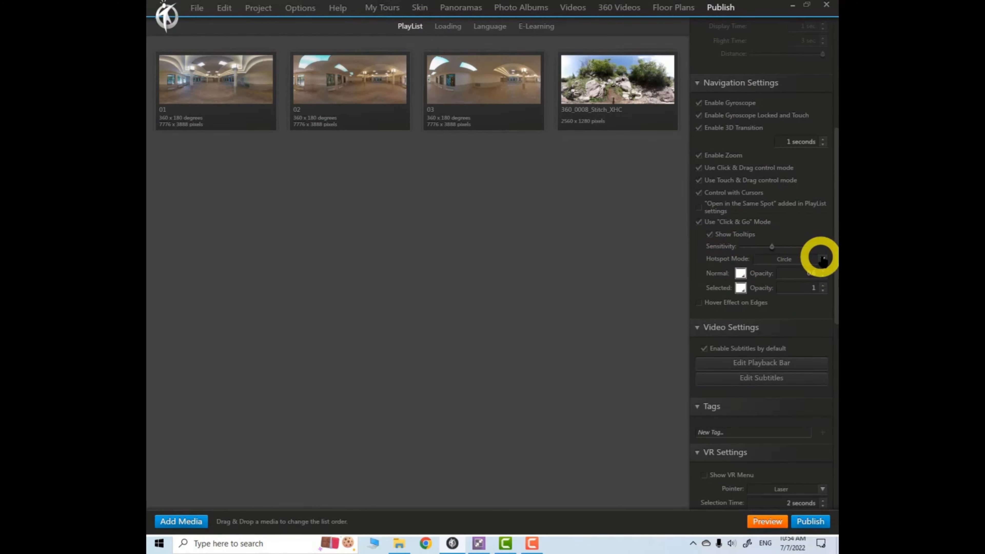
{"action": "left_click", "coordinate": [823, 259]}
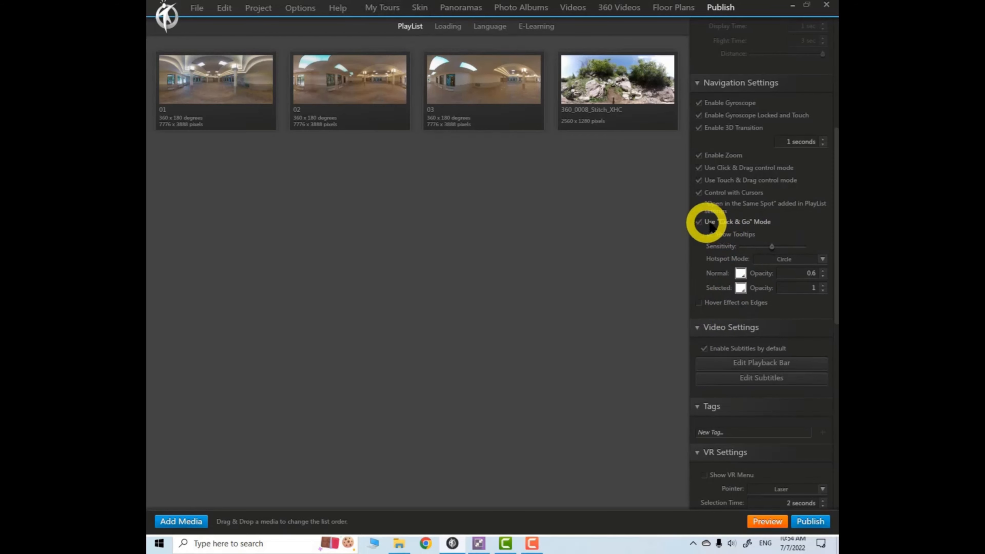
{"action": "left_click", "coordinate": [699, 223]}
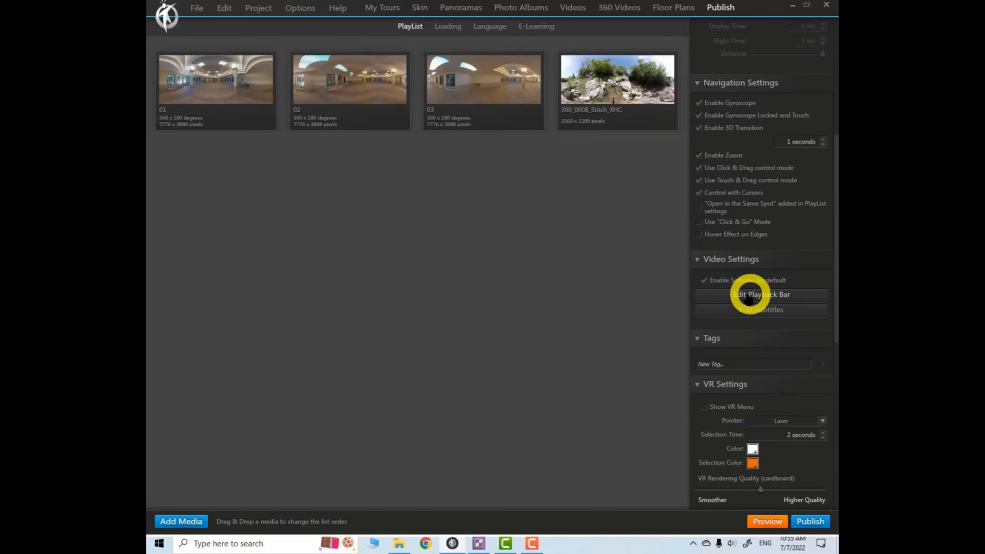
Review the video playback bar style and the video subtitle style options, closing each without saving
{"action": "left_click", "coordinate": [756, 296]}
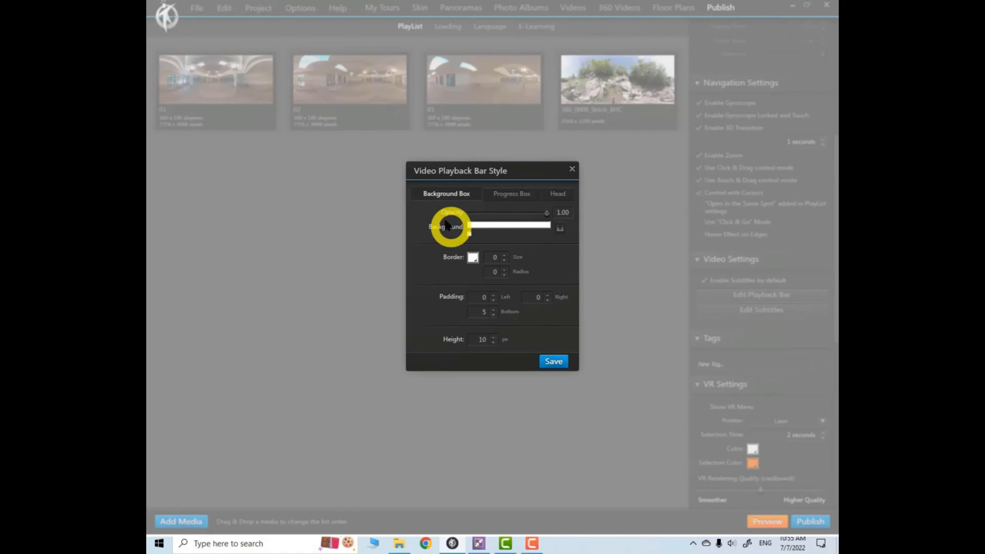
{"action": "left_click", "coordinate": [572, 169]}
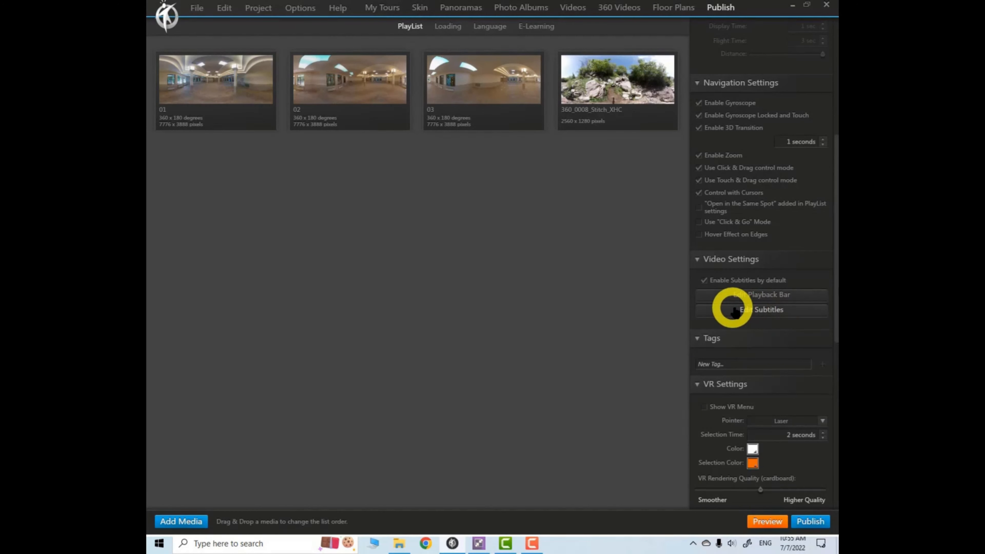
{"action": "left_click", "coordinate": [761, 311]}
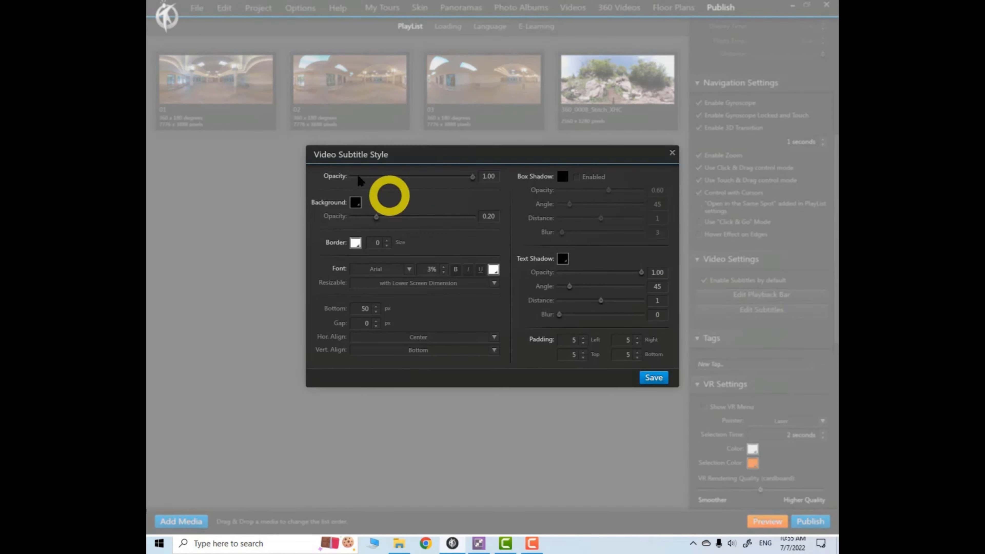
{"action": "left_click", "coordinate": [672, 153]}
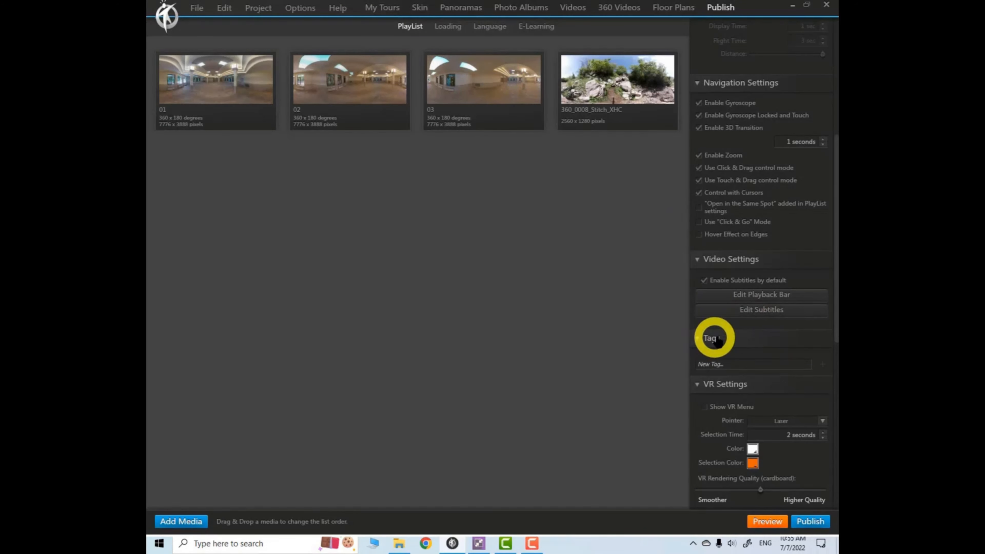
Review the Tags and VR Settings sections of the publishing options and collapse both
{"action": "left_click", "coordinate": [718, 363]}
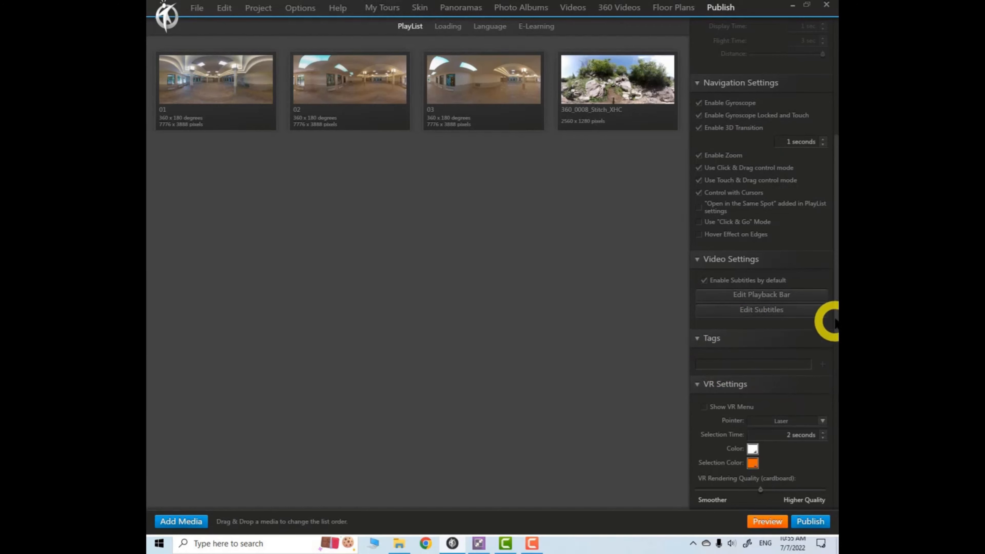
{"action": "left_click", "coordinate": [697, 339]}
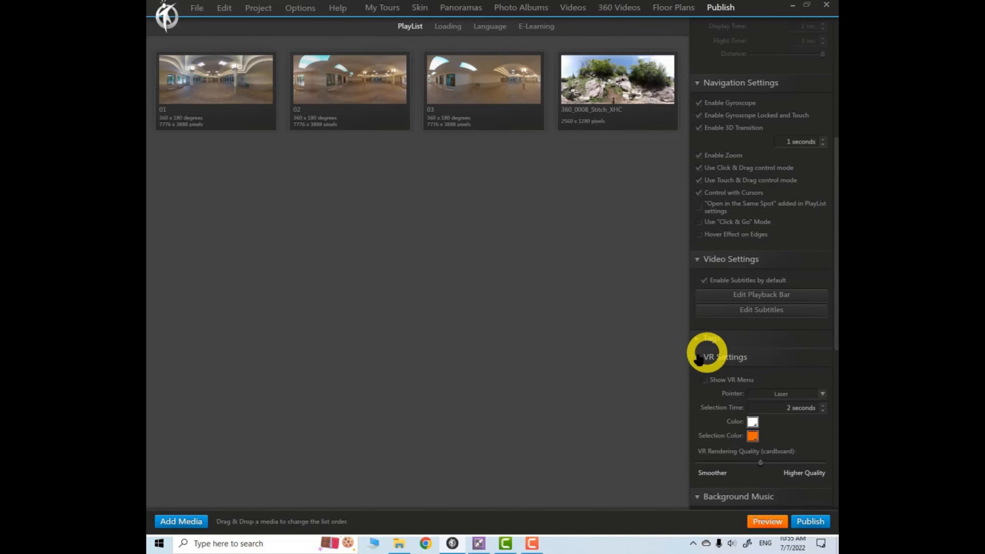
{"action": "scroll", "coordinate": [824, 349], "scroll_direction": "down", "scroll_amount": 4}
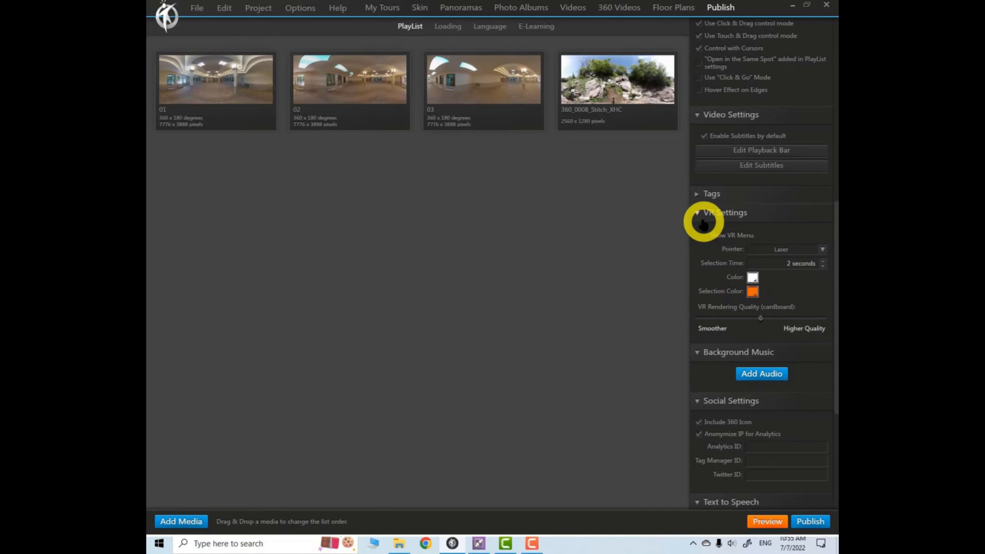
{"action": "left_click", "coordinate": [696, 215]}
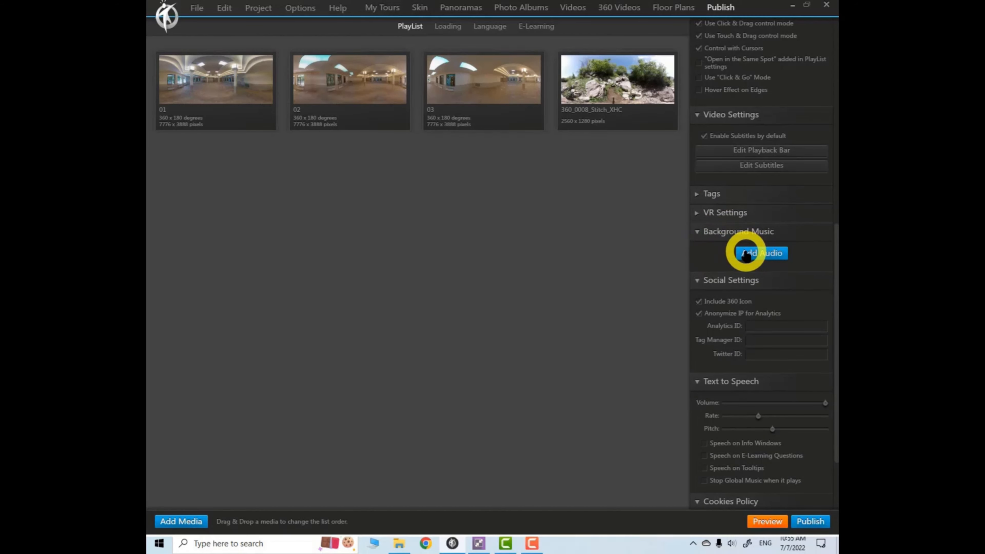
Add 01.mp3 from the Musics folder as the tour's background music
{"action": "left_click", "coordinate": [746, 254]}
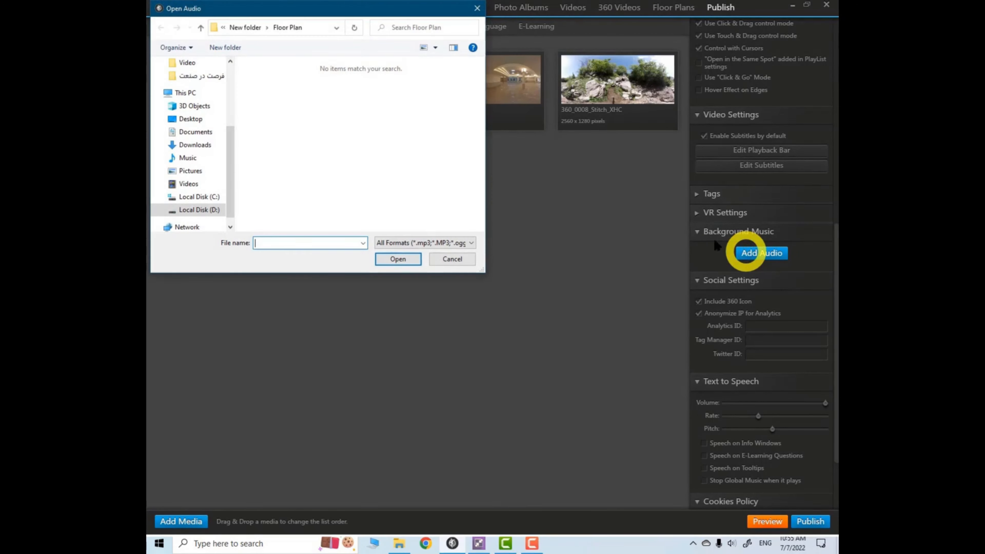
{"action": "left_click", "coordinate": [201, 29]}
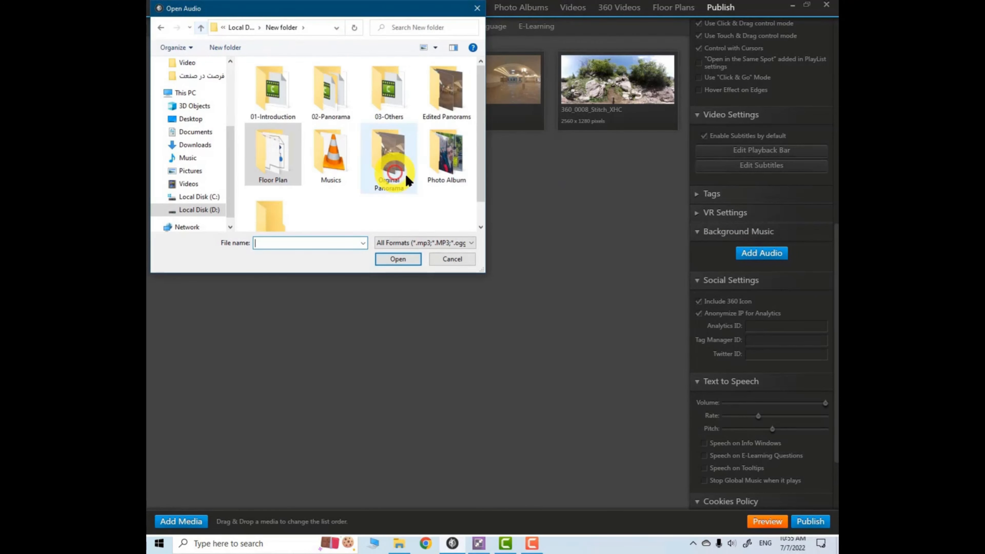
{"action": "double_click", "coordinate": [305, 152]}
{"action": "double_click", "coordinate": [267, 78]}
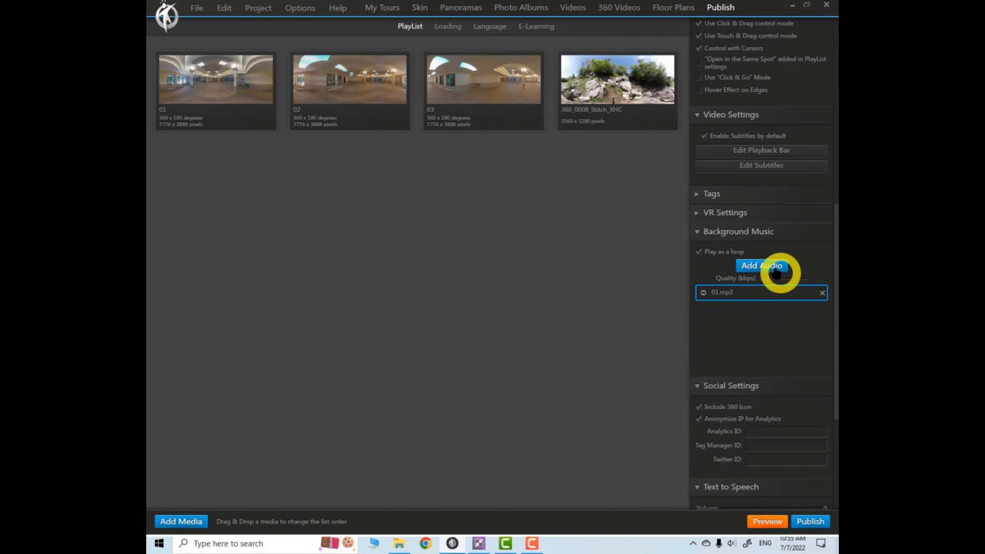
Collapse the Background Music, Social Settings, Text to Speech and Cookies Policy sections
{"action": "left_click", "coordinate": [697, 231]}
{"action": "left_click", "coordinate": [697, 232]}
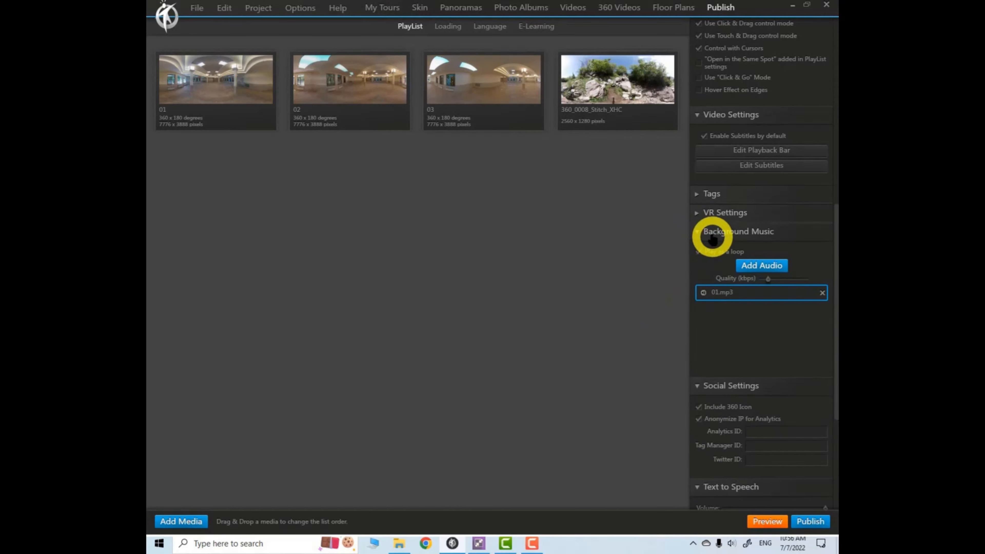
{"action": "left_click", "coordinate": [696, 232]}
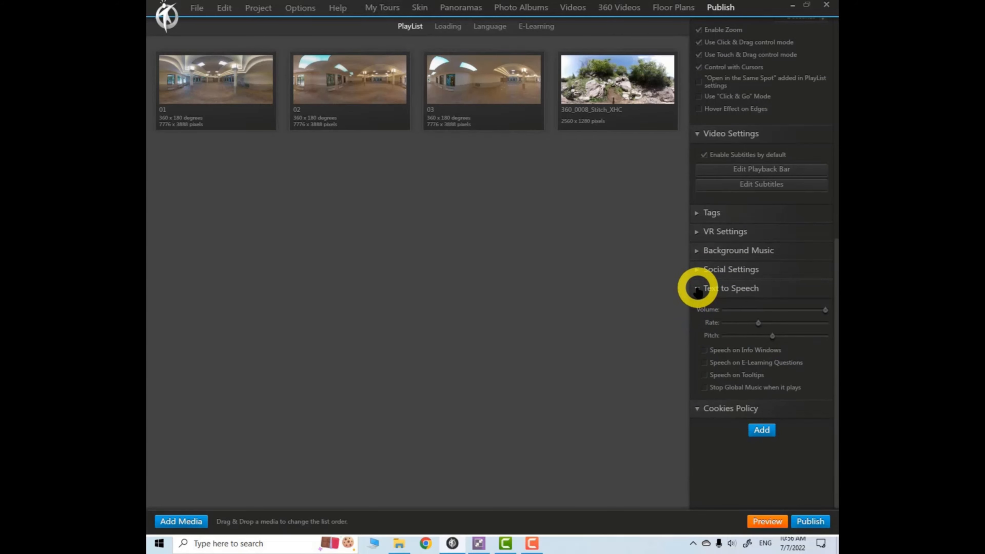
{"action": "left_click", "coordinate": [697, 289]}
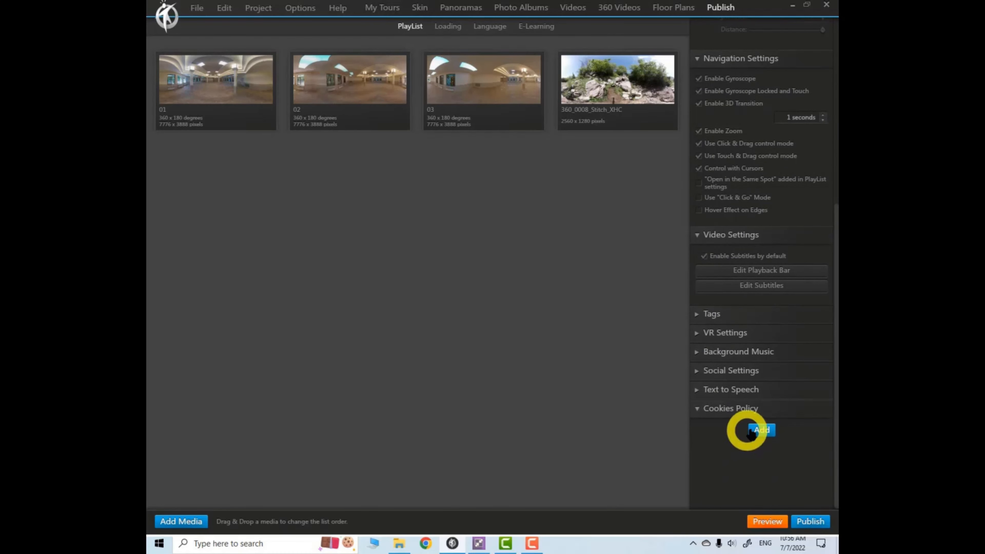
{"action": "left_click", "coordinate": [697, 409]}
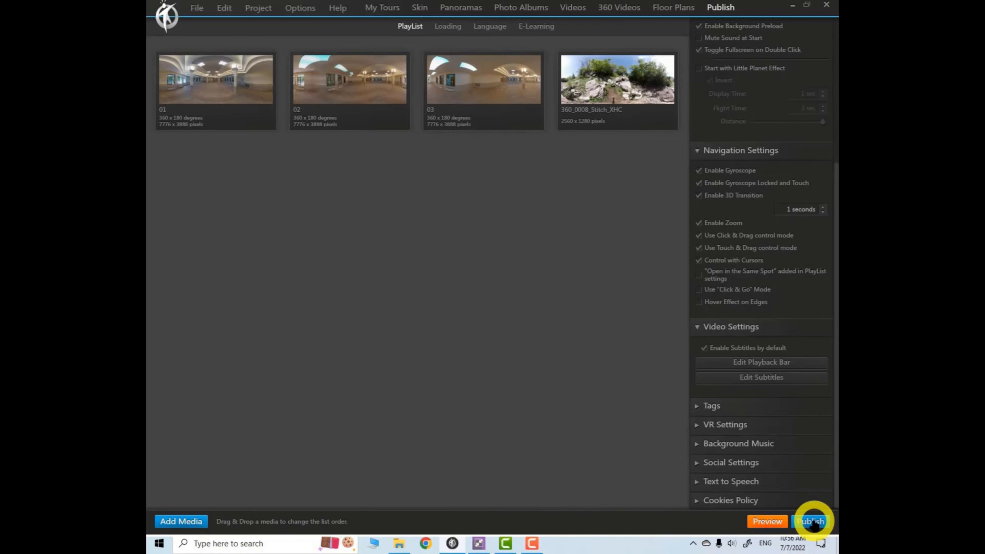
Open the publishing options, keep For Web / Mobile selected, and turn off Optimize for Quest 2 & Pico Neo 3
{"action": "left_click", "coordinate": [812, 521]}
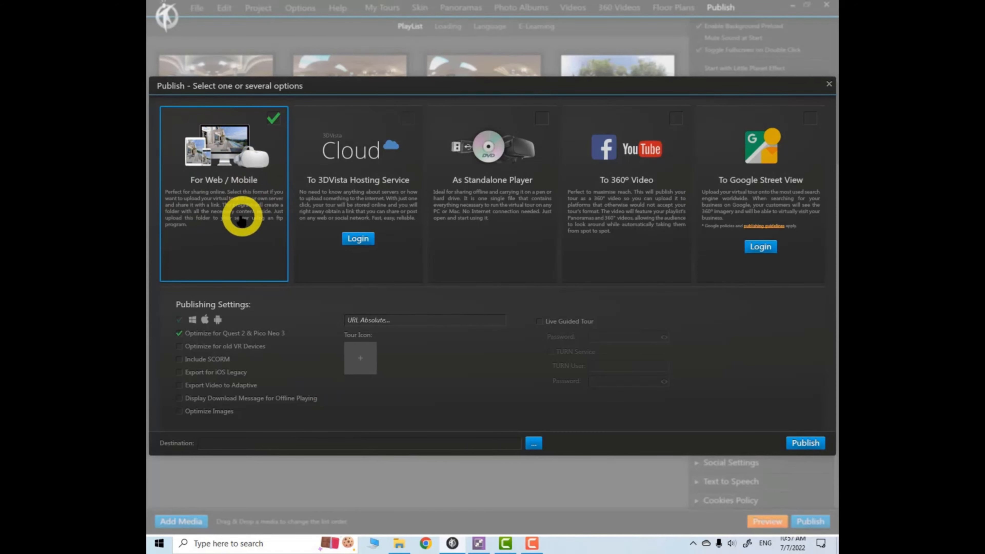
{"action": "left_click", "coordinate": [268, 123]}
{"action": "left_click", "coordinate": [274, 117]}
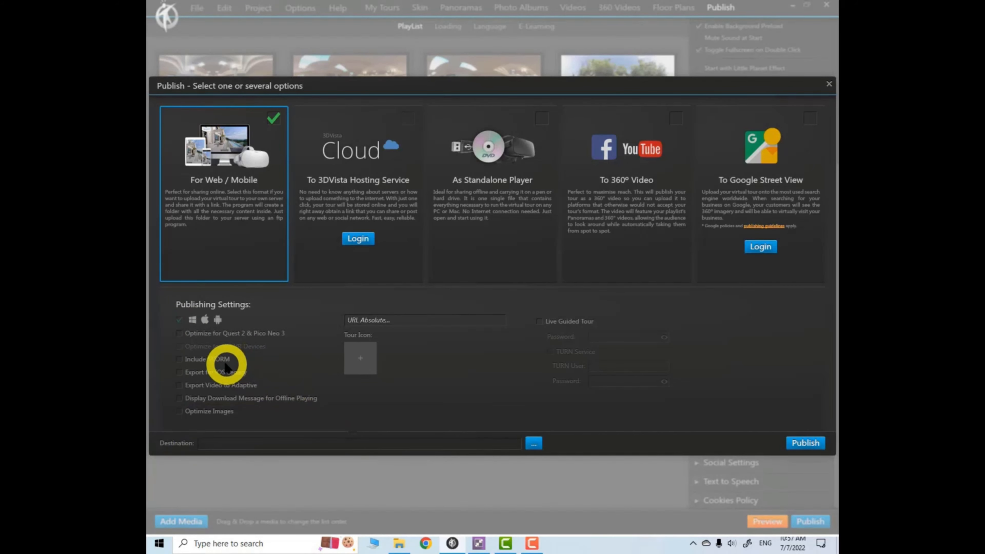
Try the Include SCORM option for the web and mobile export and turn it off again
{"action": "mouse_move", "coordinate": [183, 362]}
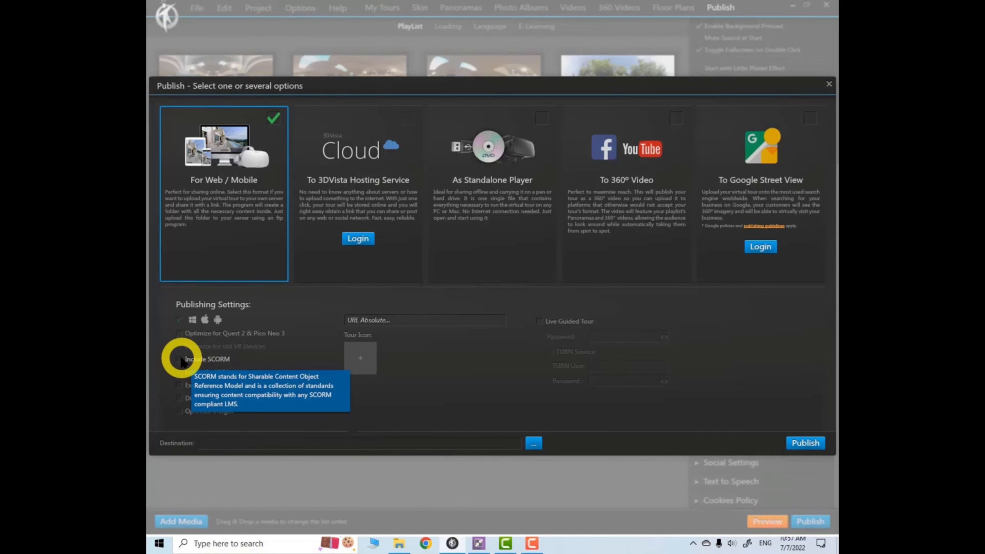
{"action": "left_click", "coordinate": [179, 360]}
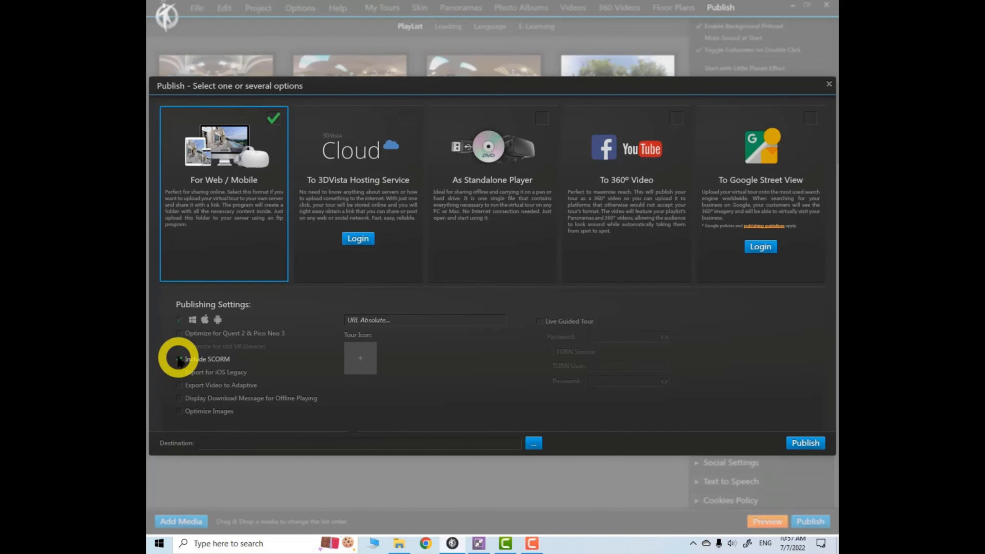
{"action": "mouse_move", "coordinate": [180, 364]}
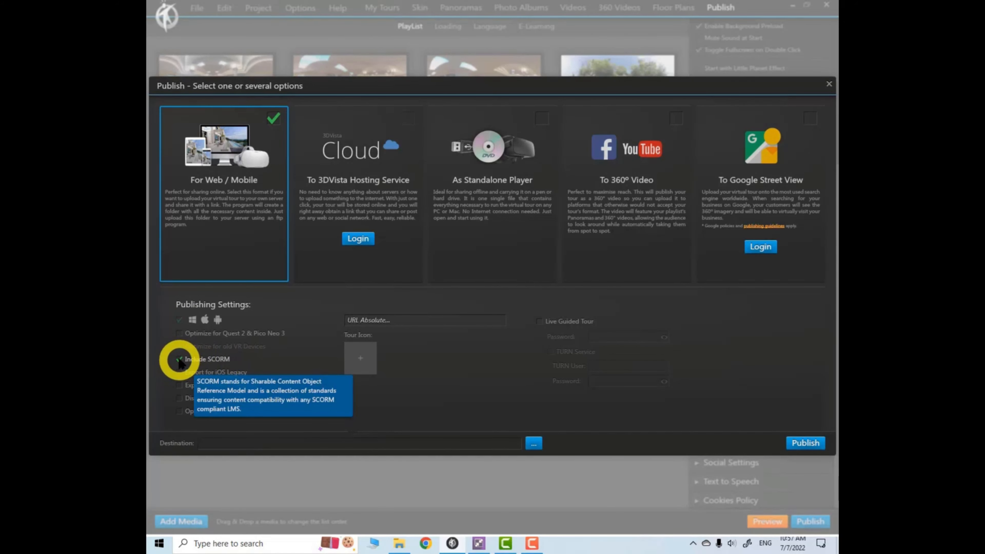
{"action": "left_click", "coordinate": [180, 359]}
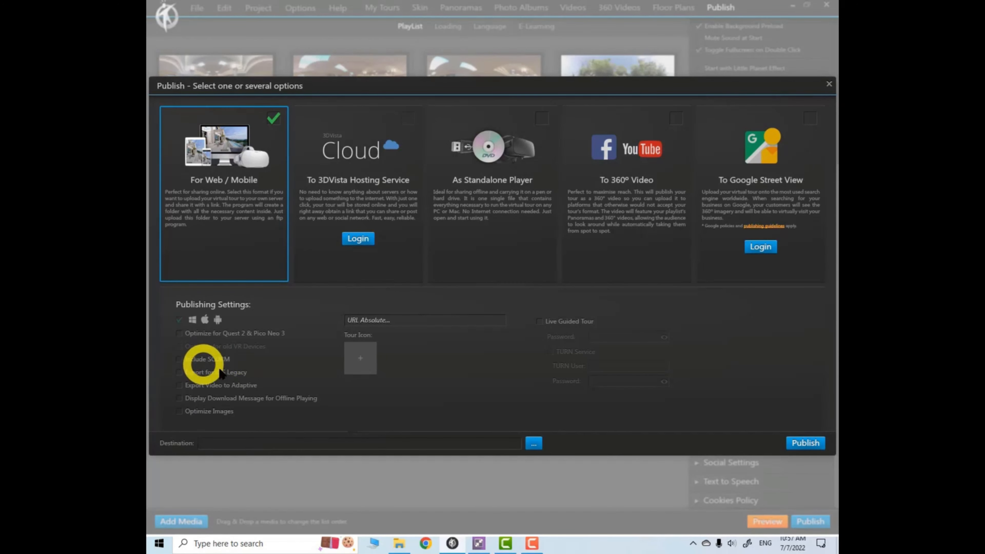
Enable Export for iOS Legacy and Export Video to Adaptive, and check the adaptive video segment length and height settings
{"action": "mouse_move", "coordinate": [174, 380]}
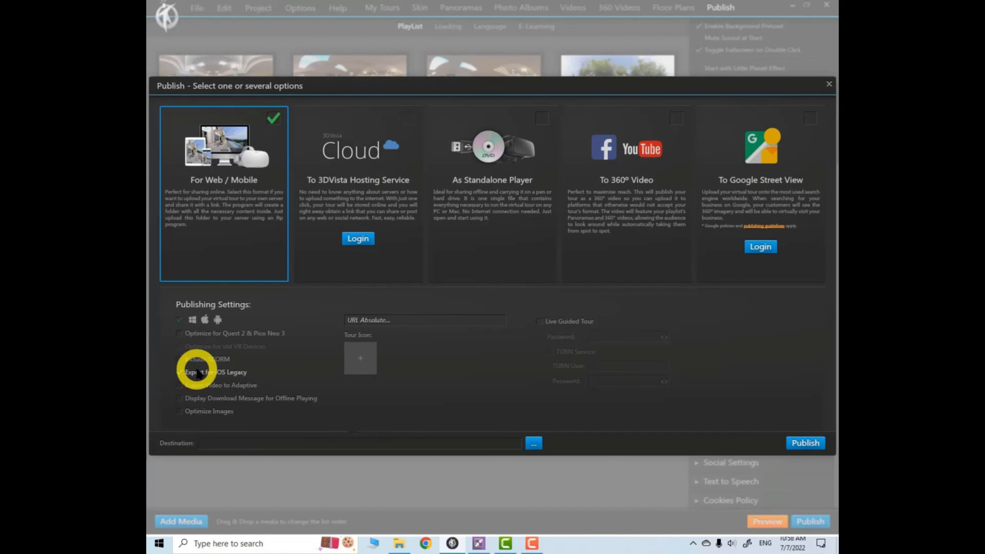
{"action": "mouse_move", "coordinate": [209, 375]}
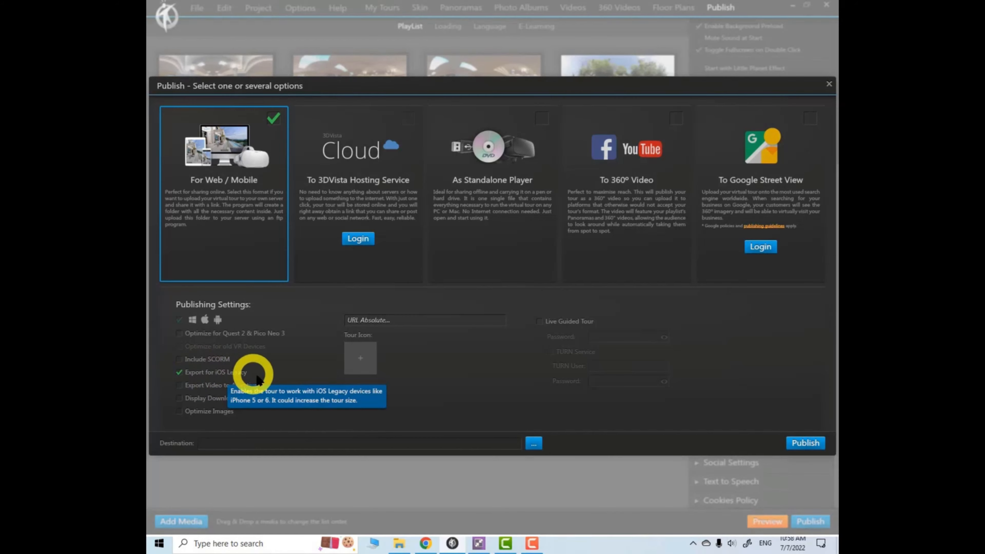
{"action": "left_click", "coordinate": [180, 386]}
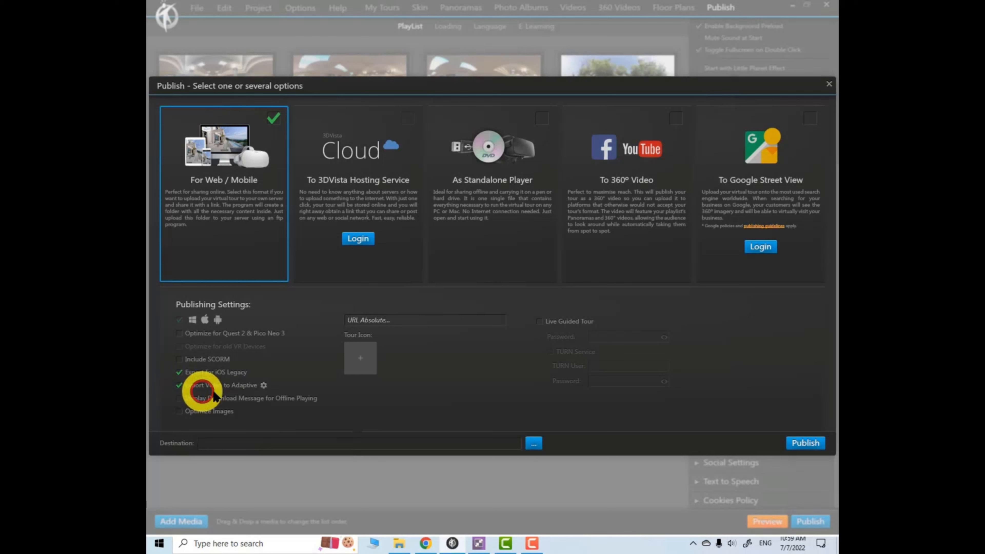
{"action": "left_click", "coordinate": [263, 385]}
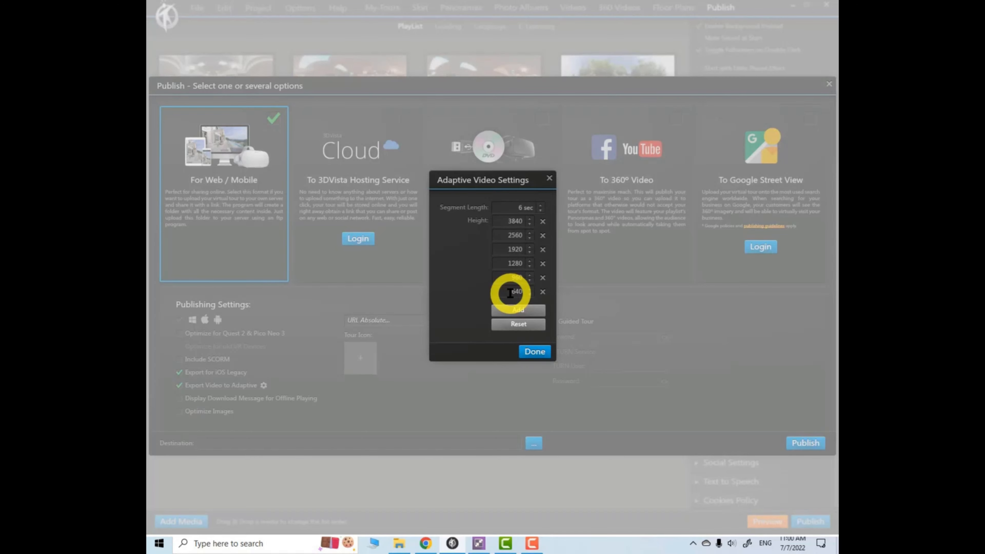
{"action": "left_click", "coordinate": [533, 351]}
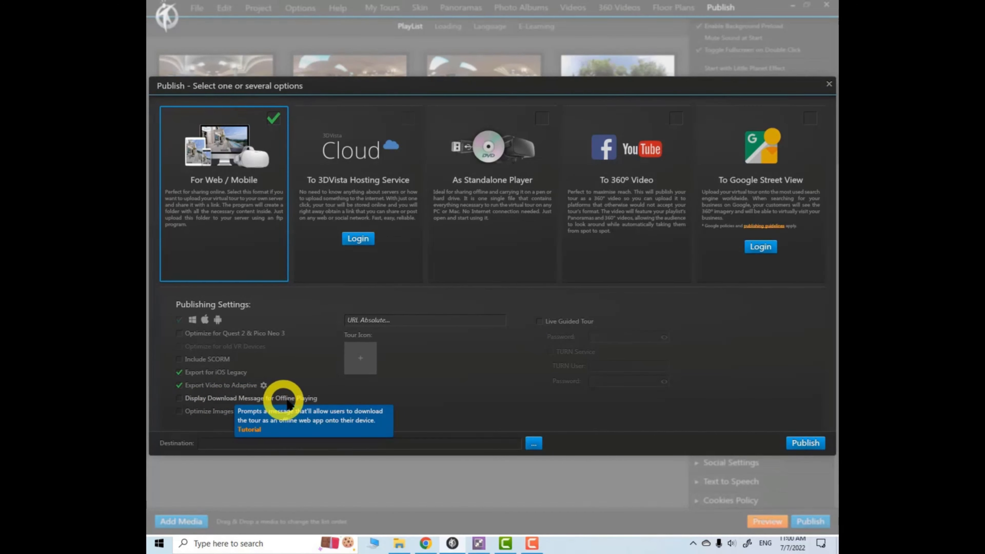
Switch Display Download Message for Offline Playing on and off again, and enable Optimize Images
{"action": "left_click", "coordinate": [179, 399]}
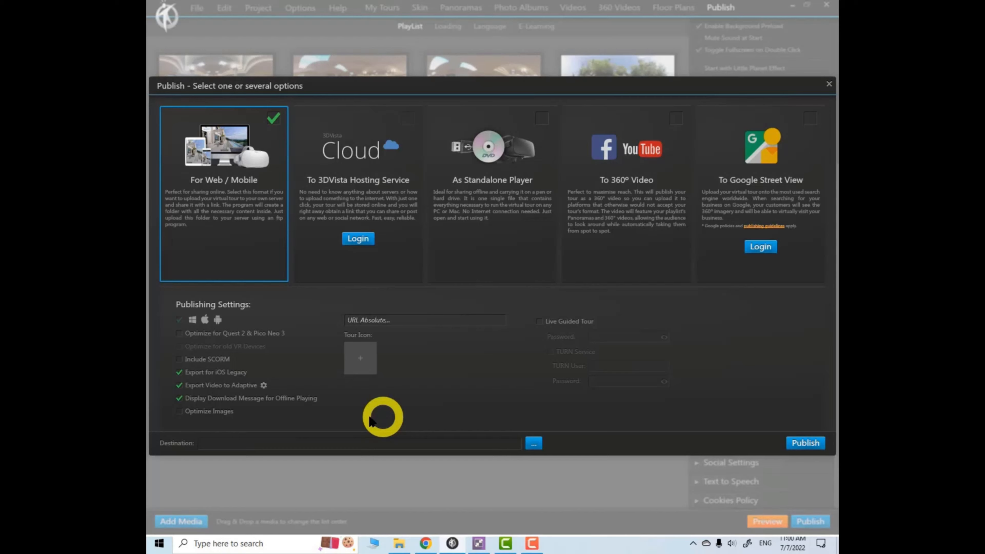
{"action": "left_click", "coordinate": [179, 398]}
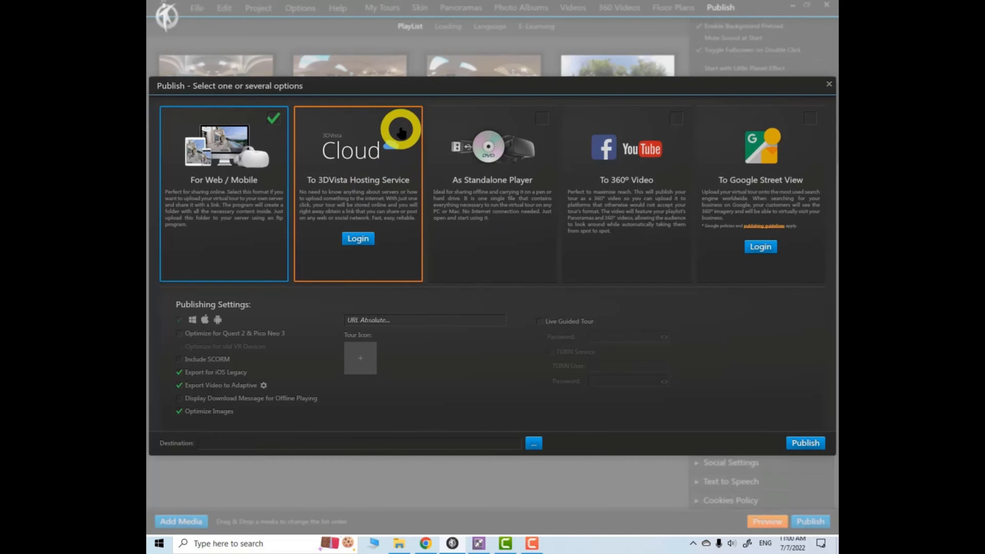
Review the 3DVista Hosting Service publishing settings and add As Standalone Player to the selected publishing formats
{"action": "left_click", "coordinate": [409, 121]}
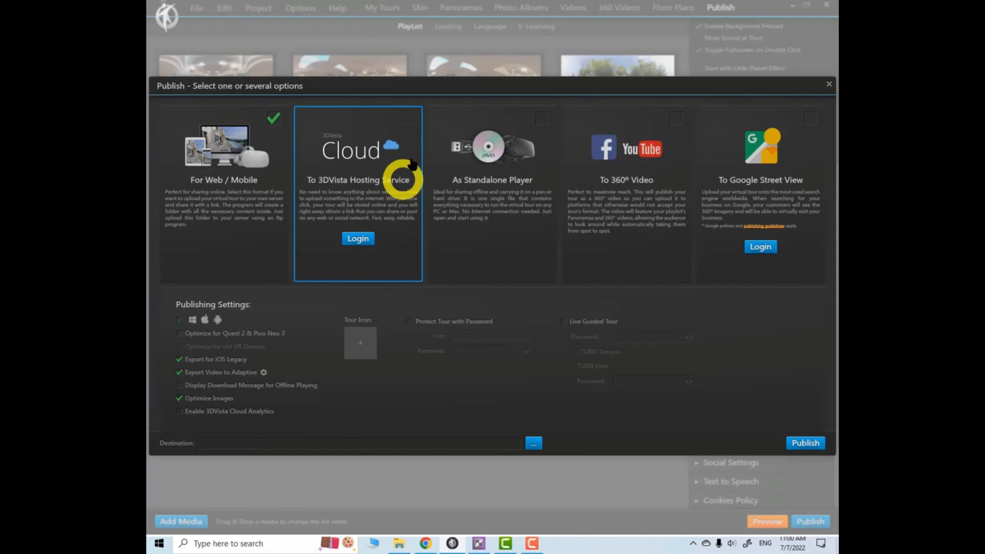
{"action": "left_click", "coordinate": [348, 165]}
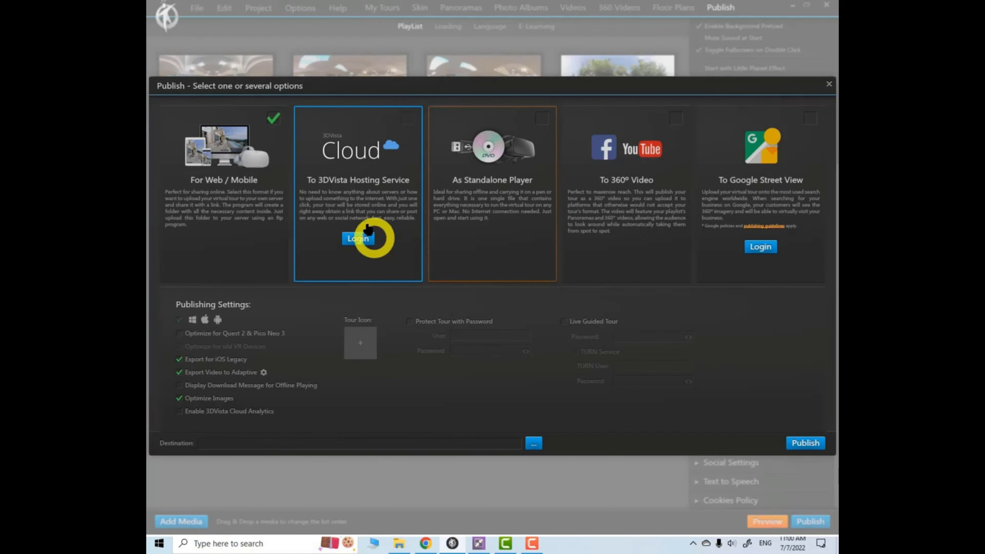
{"action": "left_click", "coordinate": [542, 118]}
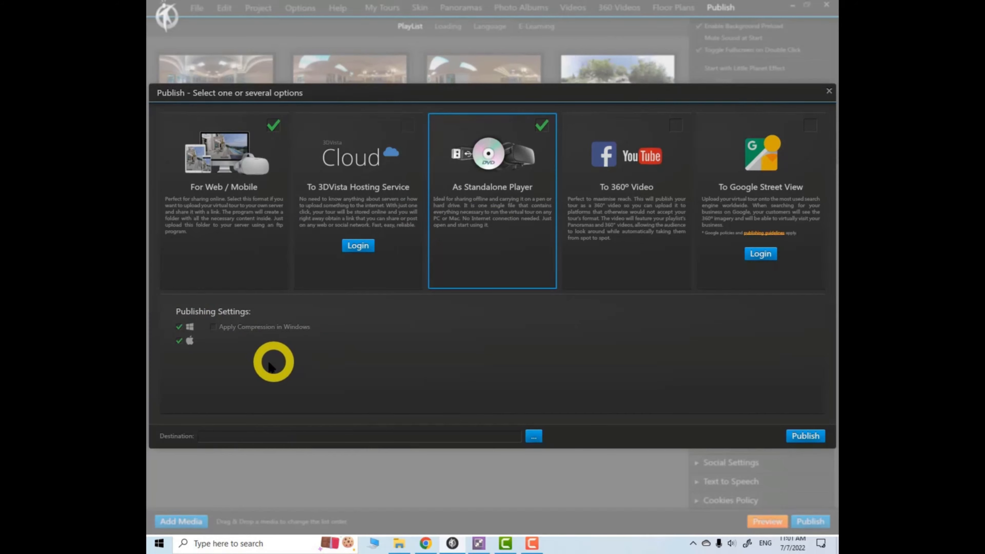
Enable Apply Compression in Windows for the standalone player and check the publishing settings of the To 360º Video format
{"action": "left_click", "coordinate": [213, 326]}
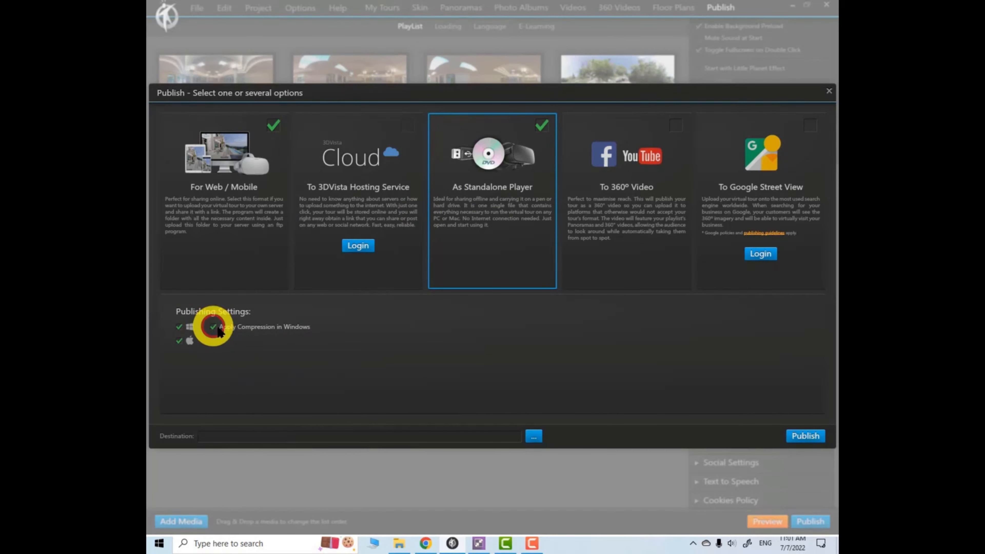
{"action": "mouse_move", "coordinate": [312, 328]}
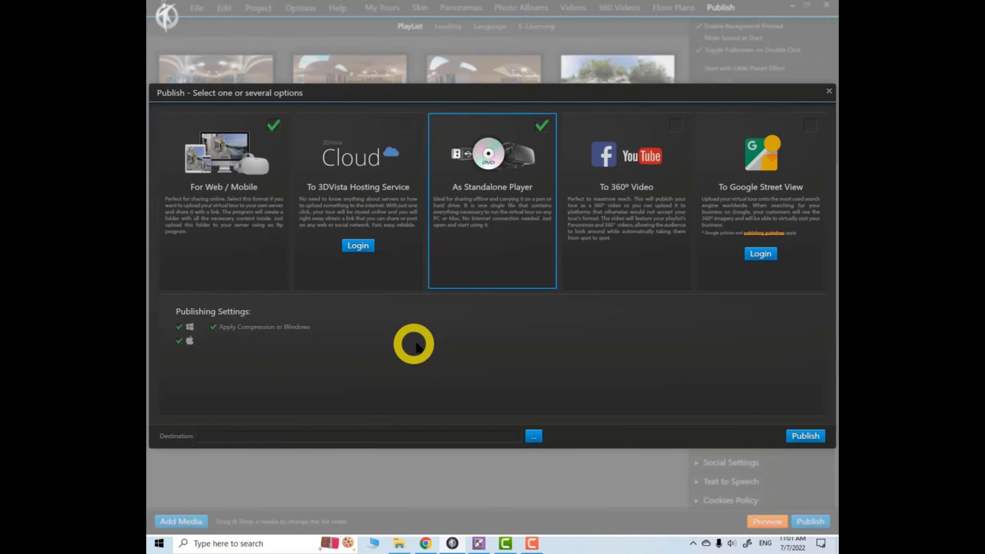
{"action": "left_click", "coordinate": [680, 134]}
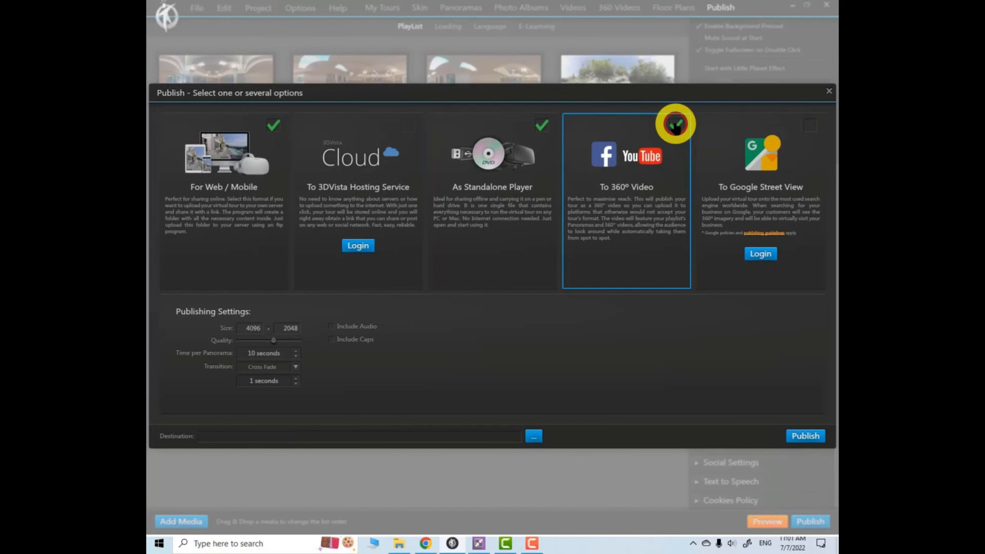
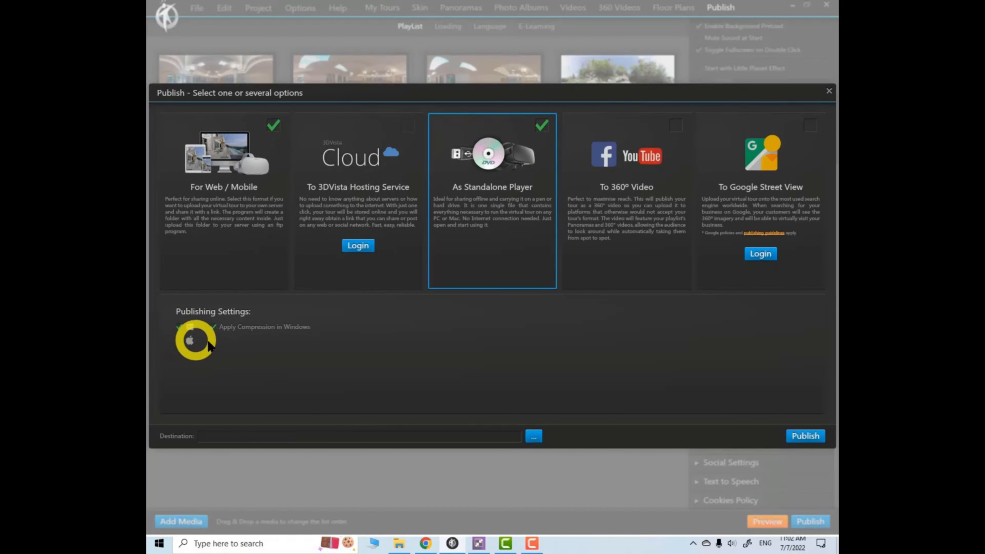
Set the publishing destination of the web and mobile export to the folder D:\New folder\Publish
{"action": "left_click", "coordinate": [235, 163]}
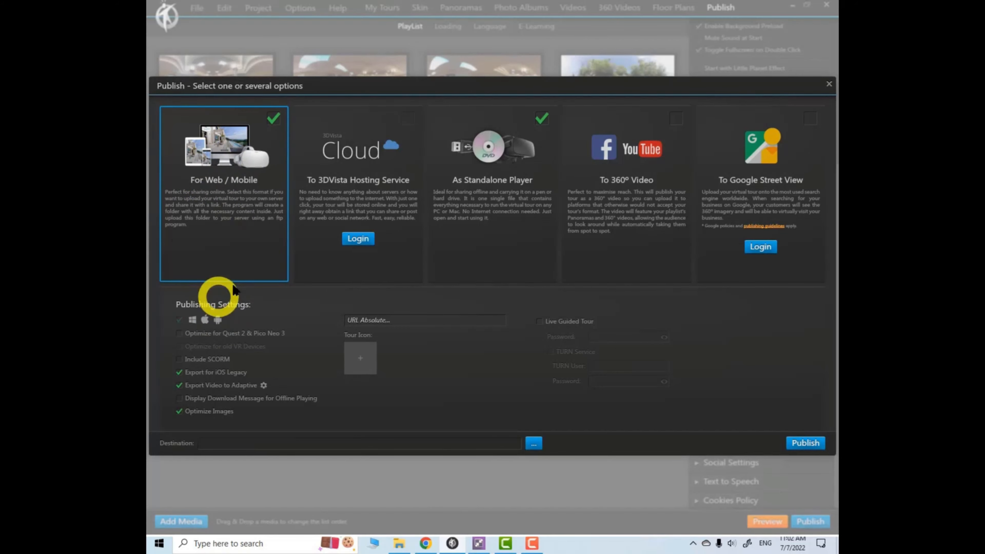
{"action": "left_click", "coordinate": [534, 444]}
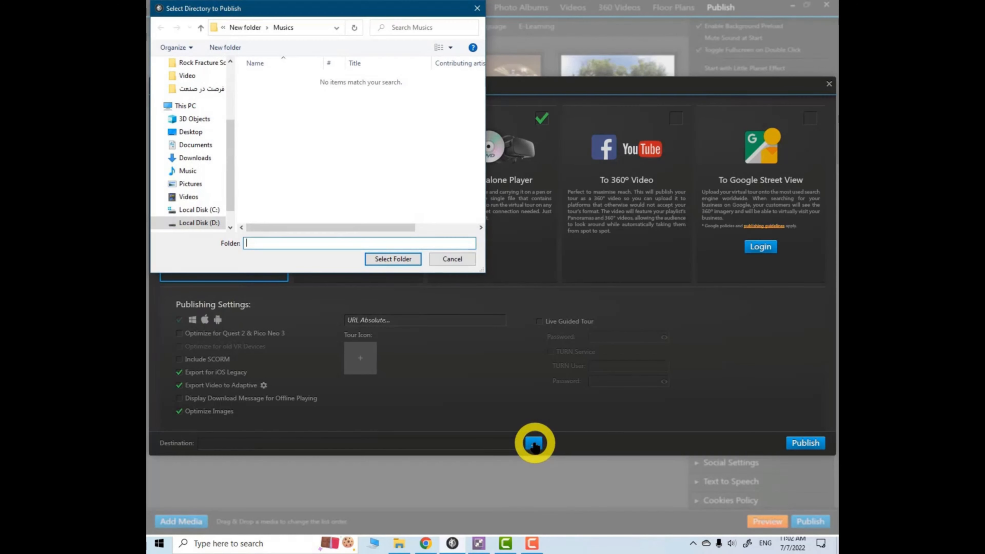
{"action": "left_click", "coordinate": [201, 27]}
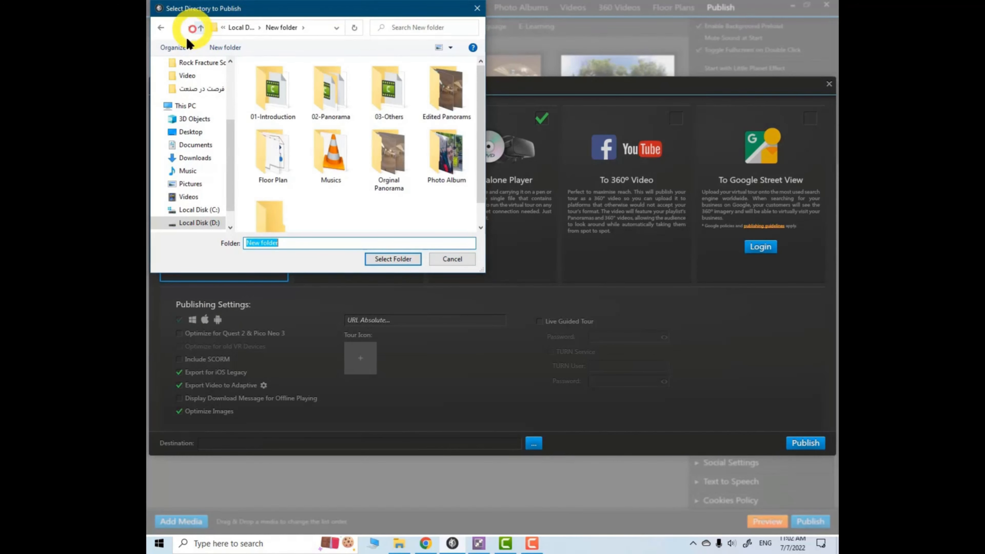
{"action": "scroll", "coordinate": [479, 124], "scroll_direction": "down", "scroll_amount": 1}
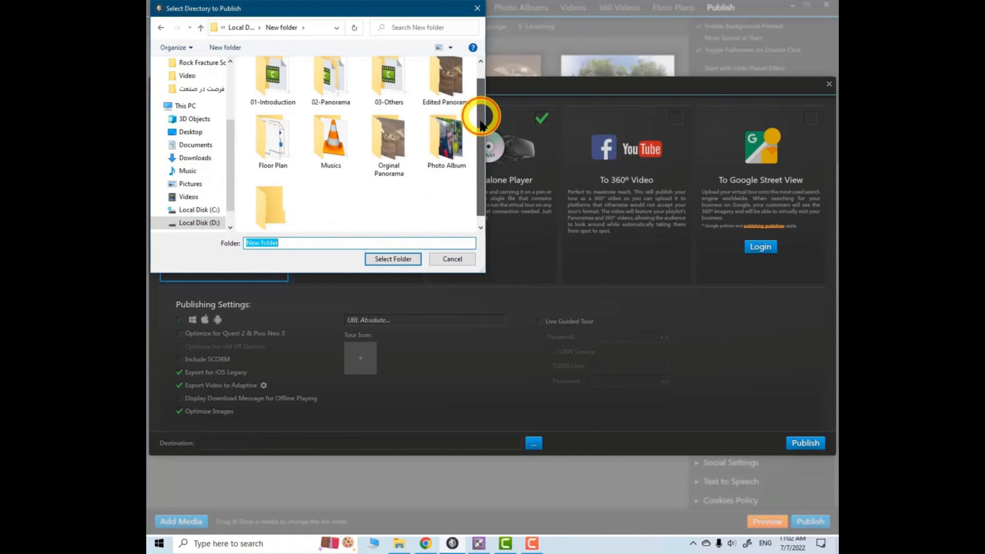
{"action": "scroll", "coordinate": [476, 116], "scroll_direction": "up", "scroll_amount": 1}
{"action": "scroll", "coordinate": [475, 110], "scroll_direction": "down", "scroll_amount": 1}
{"action": "left_click", "coordinate": [286, 205]}
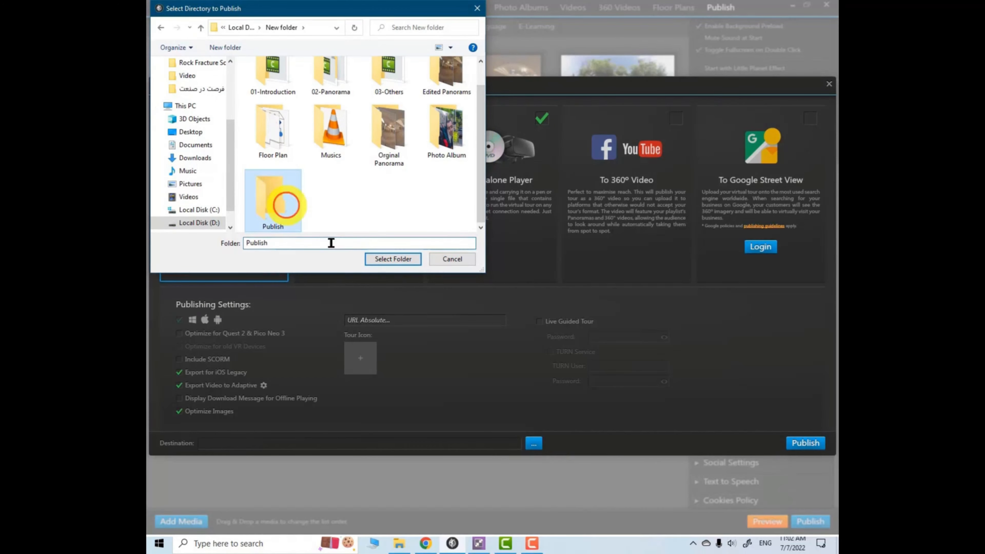
{"action": "left_click", "coordinate": [398, 259]}
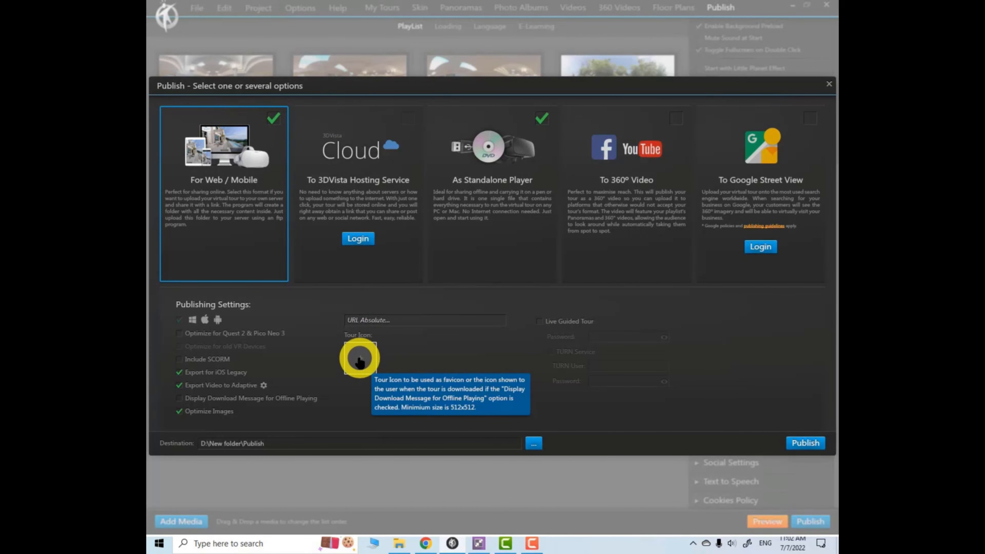
{"action": "left_click", "coordinate": [359, 359]}
{"action": "left_click", "coordinate": [463, 259]}
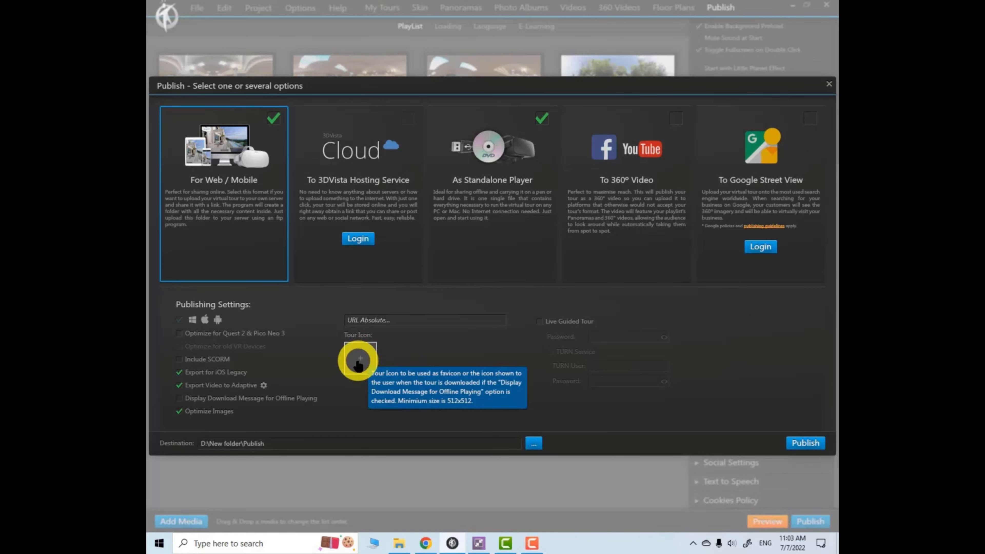
{"action": "left_click", "coordinate": [360, 358]}
{"action": "left_click", "coordinate": [452, 259]}
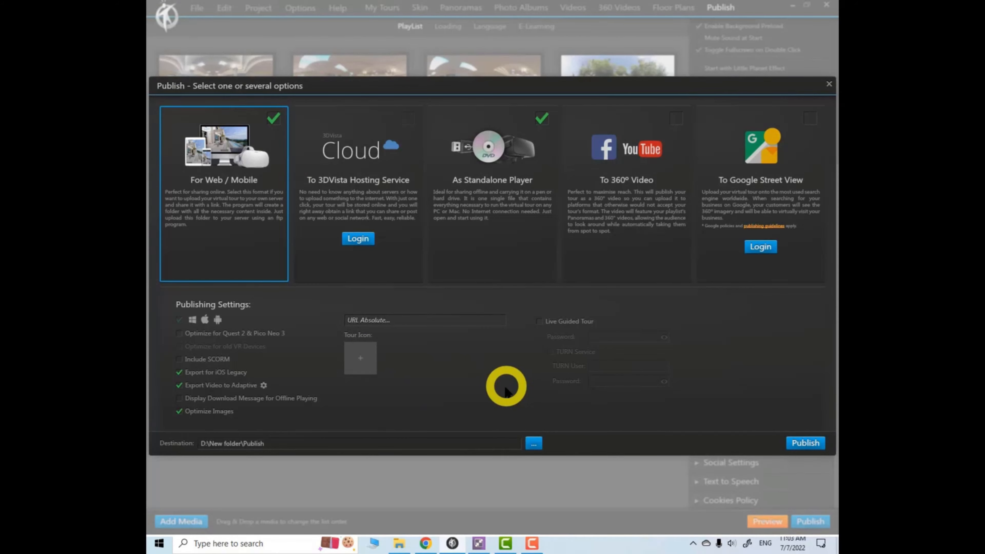
Publish the tour in the For Web / Mobile and As Standalone Player formats
{"action": "left_click", "coordinate": [802, 445]}
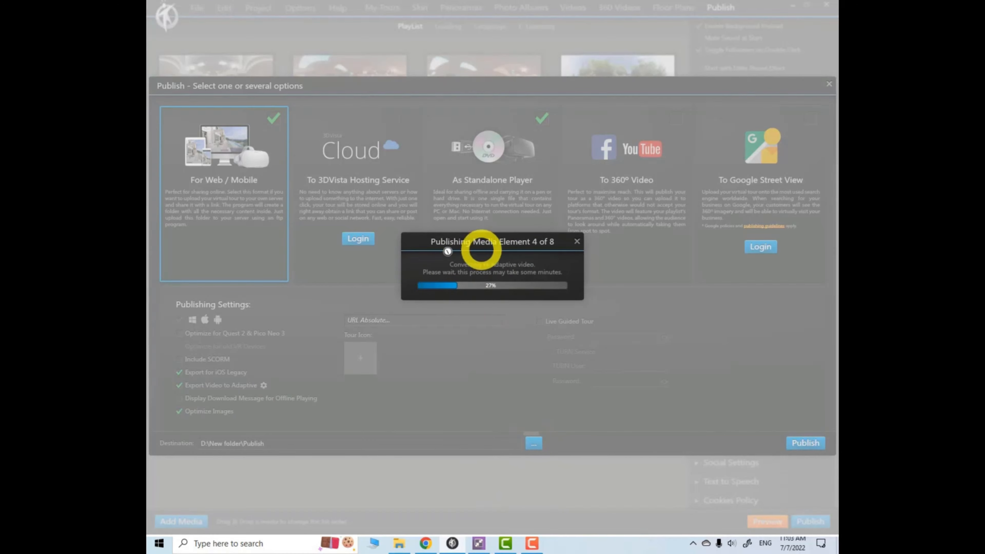
{"action": "left_click", "coordinate": [532, 543]}
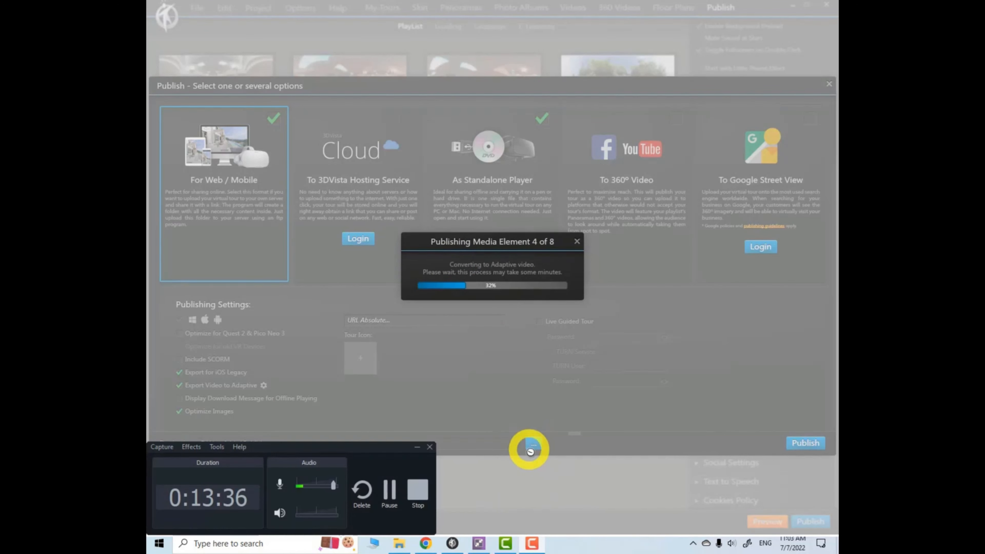
{"action": "left_click", "coordinate": [394, 490]}
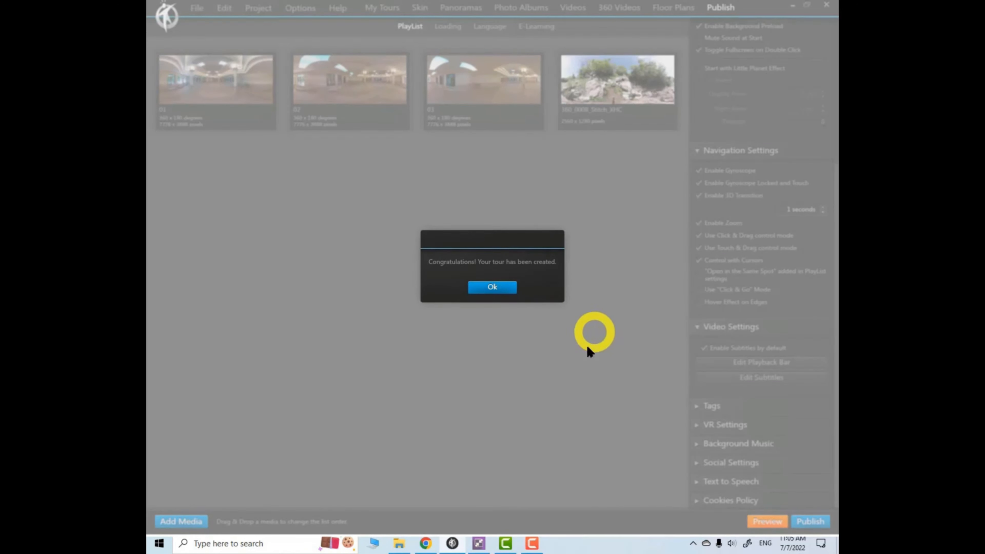
Switch to File Explorer and look through the exported tour files in the Publish folder
{"action": "left_click", "coordinate": [400, 544]}
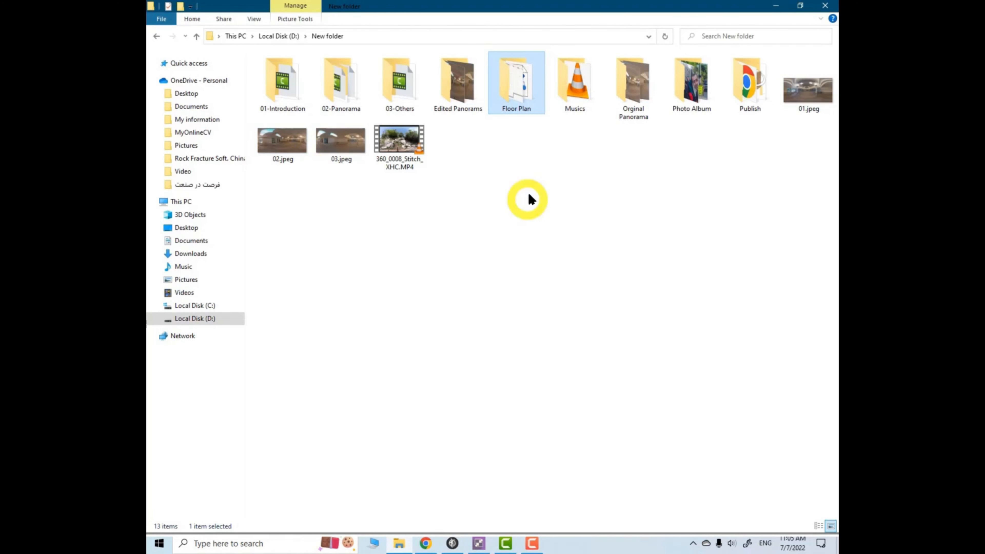
{"action": "double_click", "coordinate": [748, 83]}
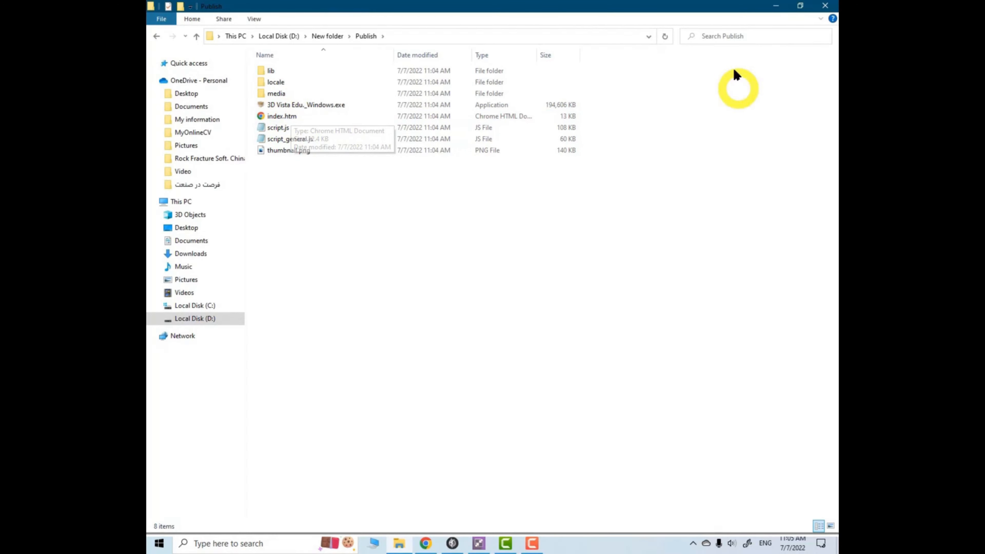
{"action": "left_click", "coordinate": [775, 7]}
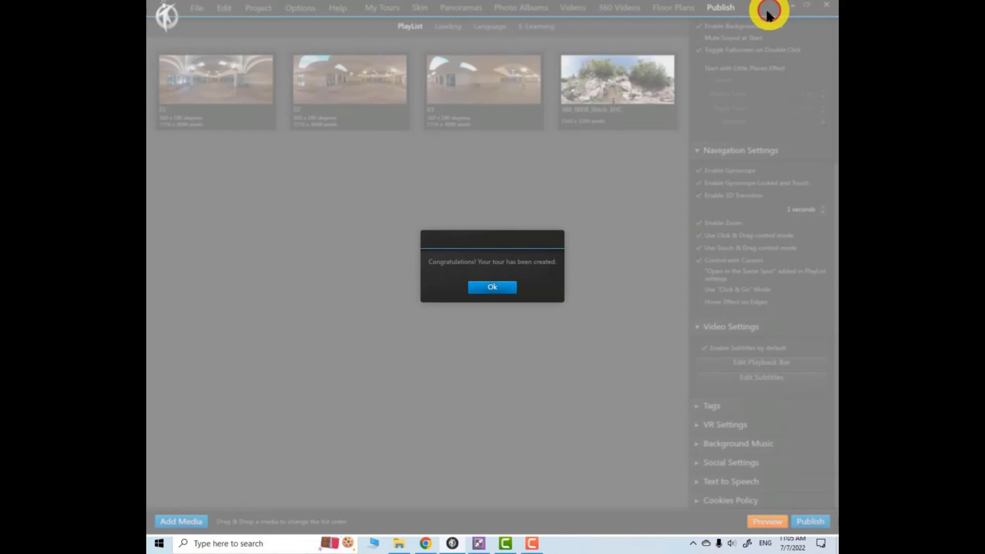
Open 3DVista Tour Viewer from the desktop and load the Publish folder into it to play the tour
{"action": "left_click", "coordinate": [453, 542]}
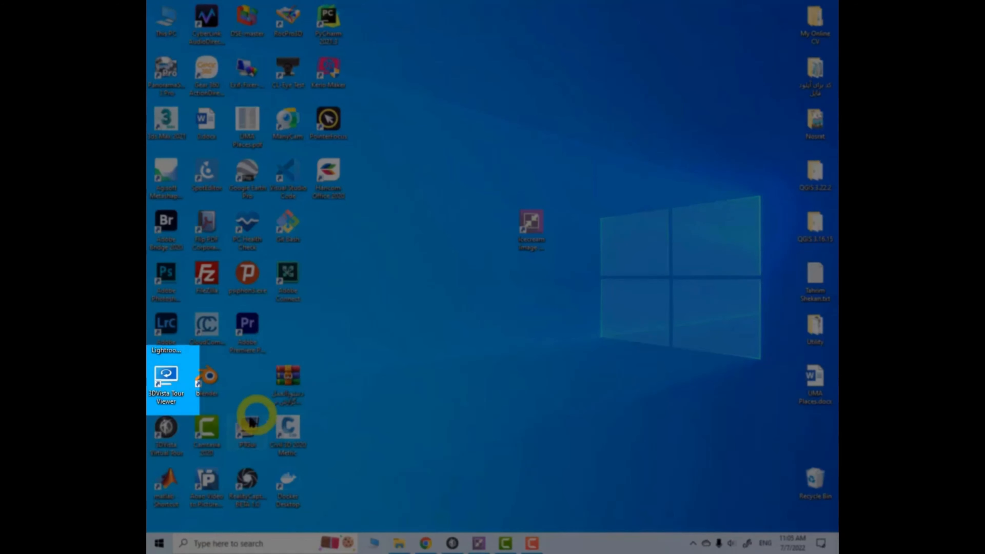
{"action": "double_click", "coordinate": [162, 392]}
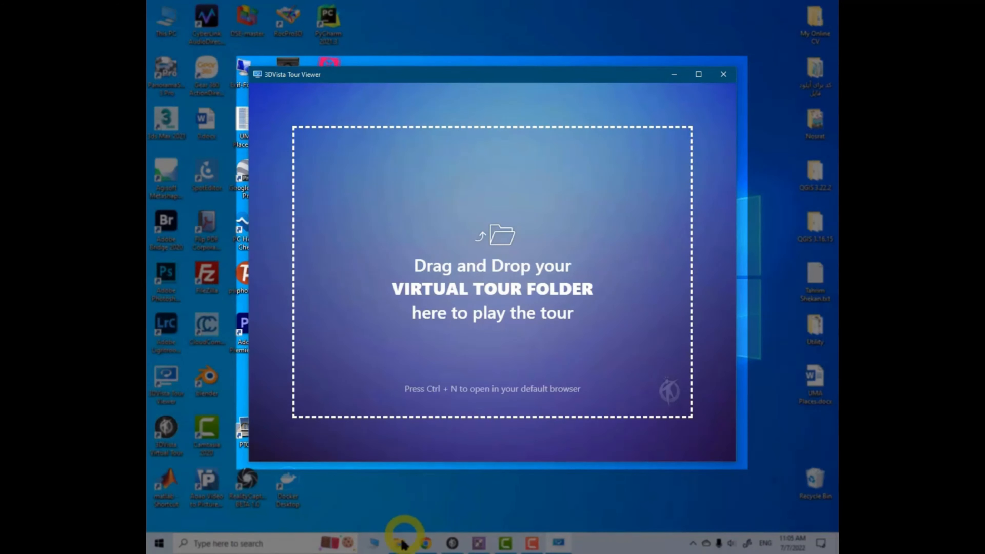
{"action": "left_click", "coordinate": [400, 543]}
{"action": "left_click", "coordinate": [196, 37]}
{"action": "left_click_drag", "start_coordinate": [747, 83], "coordinate": [515, 268]}
Walk through the published tour using the floor plan points and hotspots, look around the 360 video, and close the viewer
{"action": "left_click", "coordinate": [312, 131]}
{"action": "left_click_drag", "start_coordinate": [629, 335], "coordinate": [482, 352]}
{"action": "left_click", "coordinate": [374, 259]}
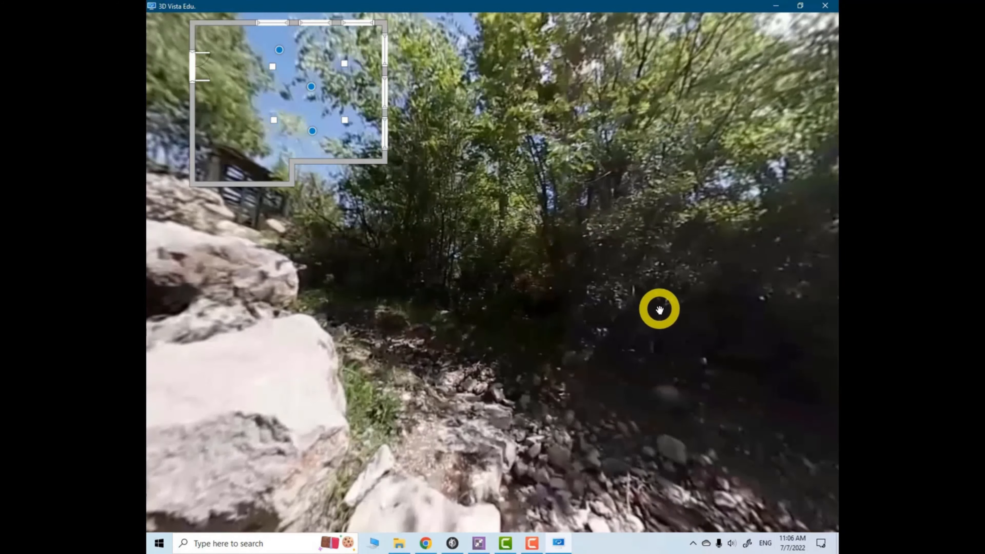
{"action": "left_click_drag", "start_coordinate": [659, 310], "coordinate": [409, 330]}
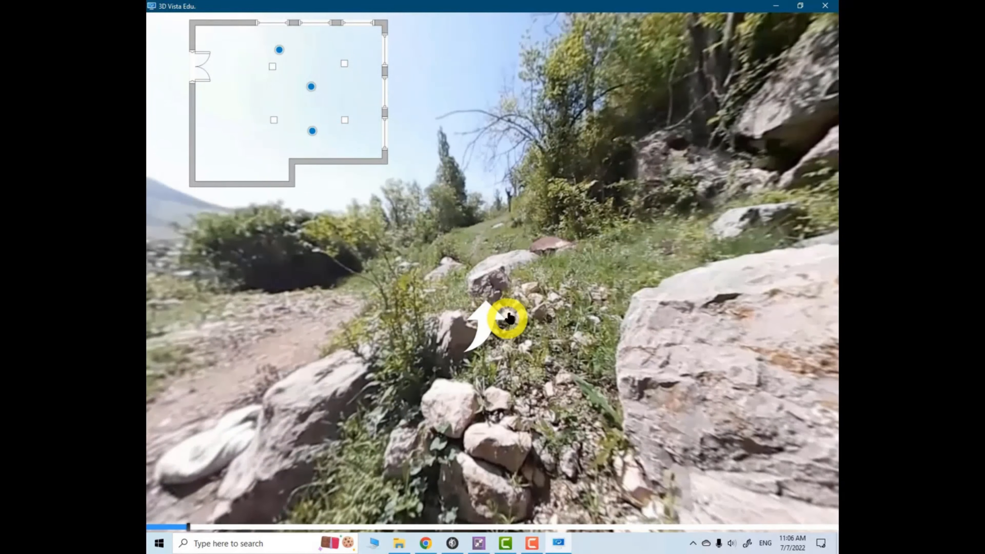
{"action": "left_click", "coordinate": [480, 317]}
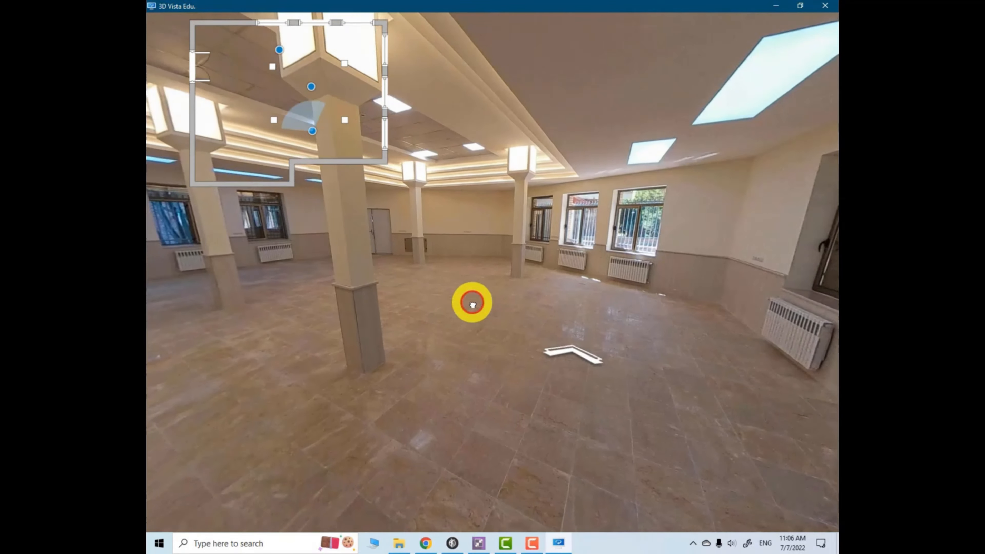
{"action": "left_click", "coordinate": [825, 5]}
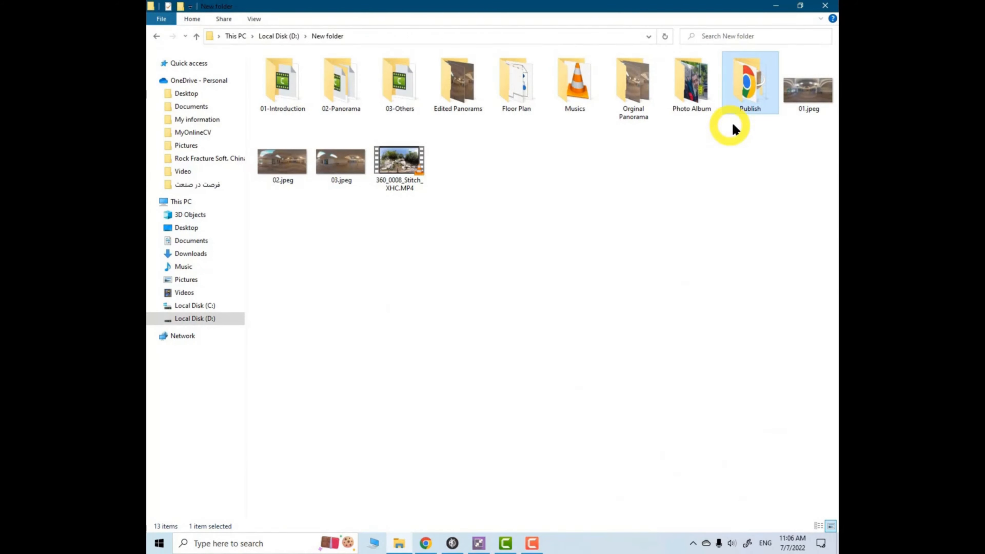
Open the Publish folder in File Explorer and run the standalone tour 3D Vista Edu._Windows.exe
{"action": "double_click", "coordinate": [743, 88]}
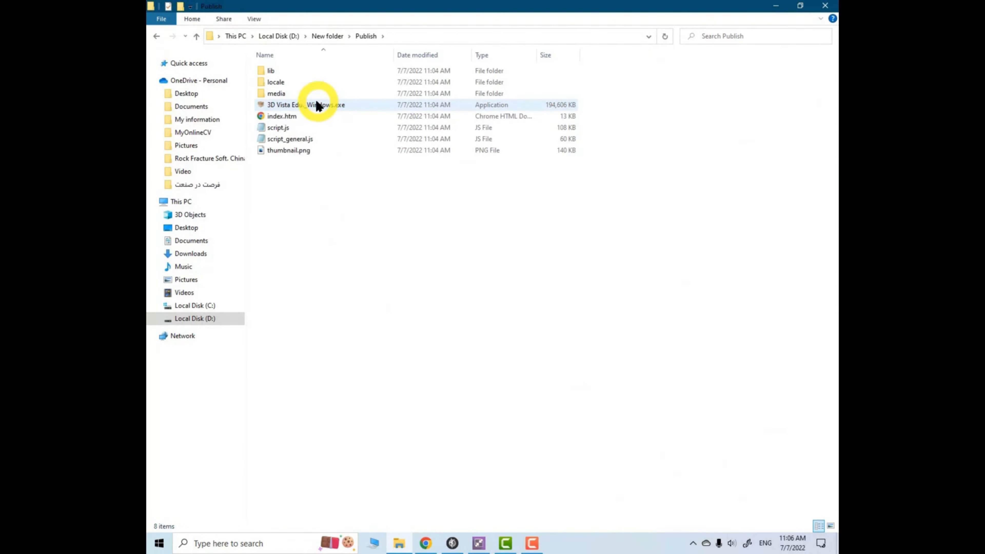
{"action": "left_click", "coordinate": [322, 108]}
{"action": "double_click", "coordinate": [322, 109]}
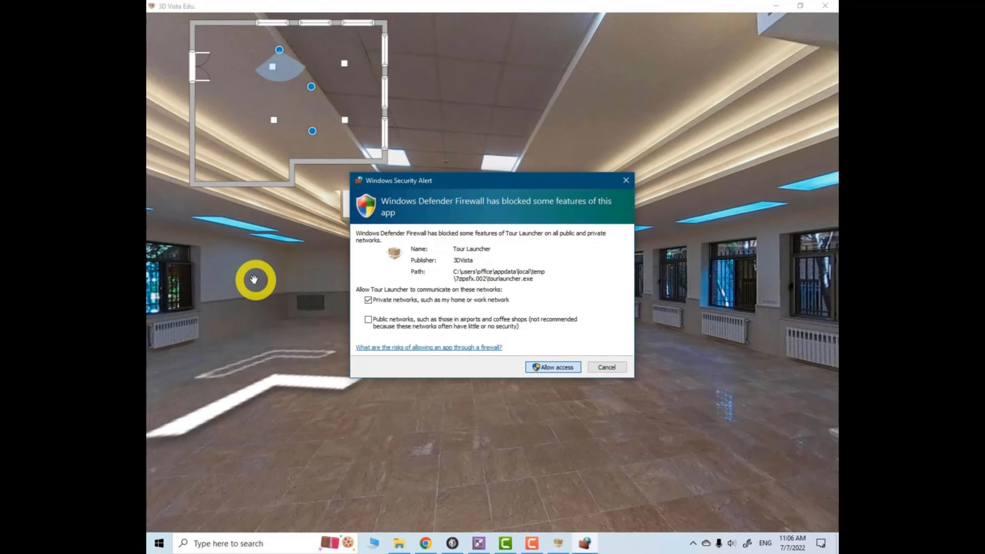
Look around the hall and its embedded wall video in the standalone tour, and close the player
{"action": "left_click_drag", "start_coordinate": [390, 337], "coordinate": [252, 248]}
{"action": "left_click_drag", "start_coordinate": [581, 252], "coordinate": [284, 266]}
{"action": "left_click_drag", "start_coordinate": [605, 272], "coordinate": [287, 279]}
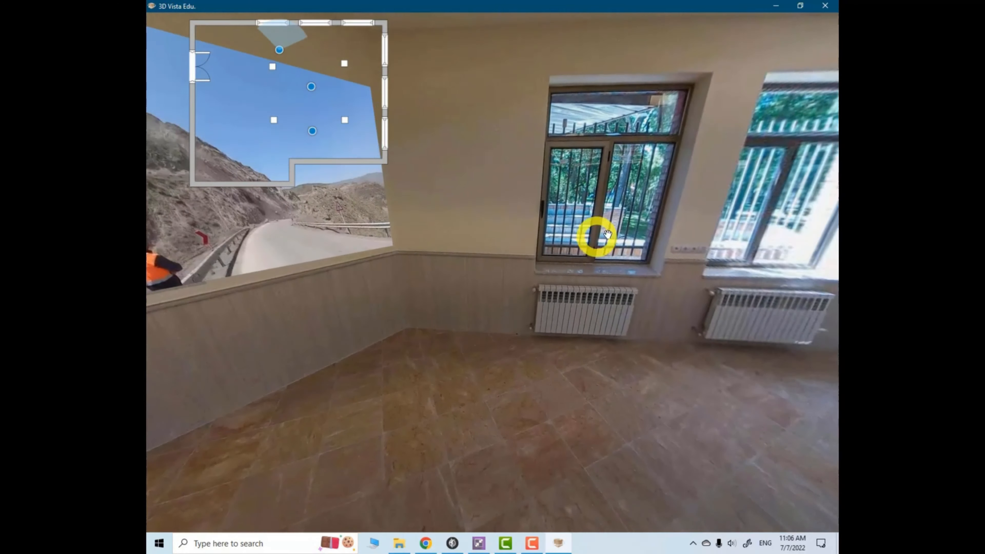
{"action": "left_click_drag", "start_coordinate": [475, 275], "coordinate": [658, 342]}
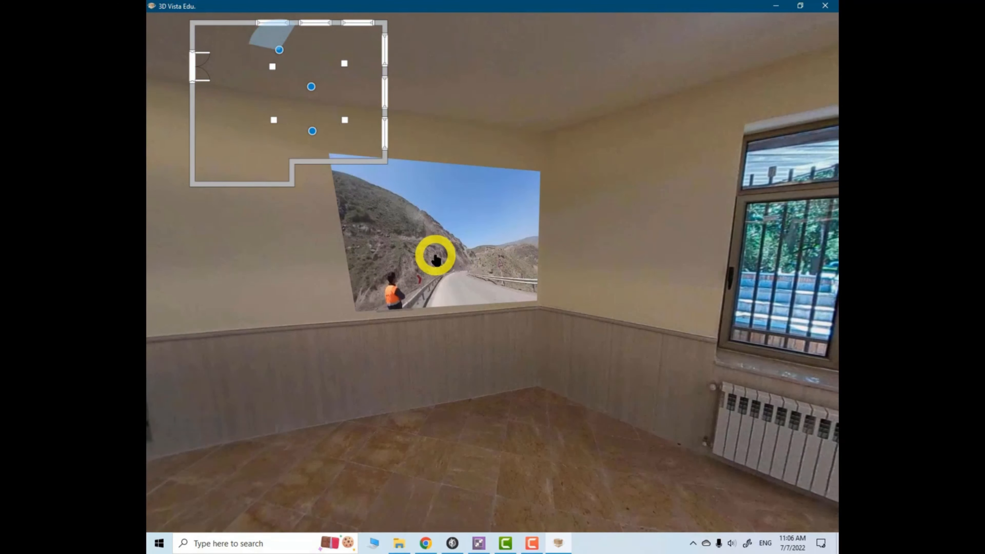
{"action": "left_click_drag", "start_coordinate": [721, 292], "coordinate": [664, 187]}
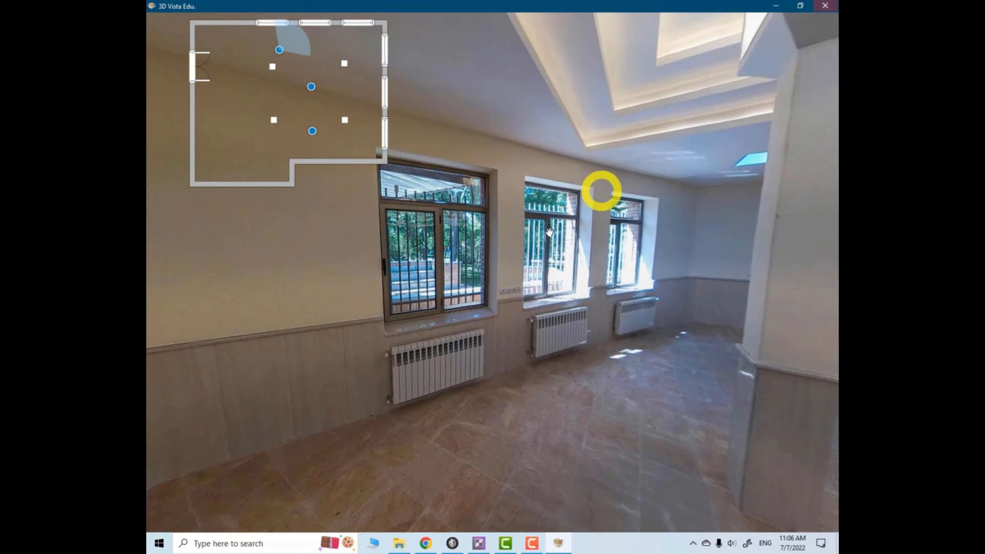
{"action": "left_click_drag", "start_coordinate": [549, 232], "coordinate": [455, 301]}
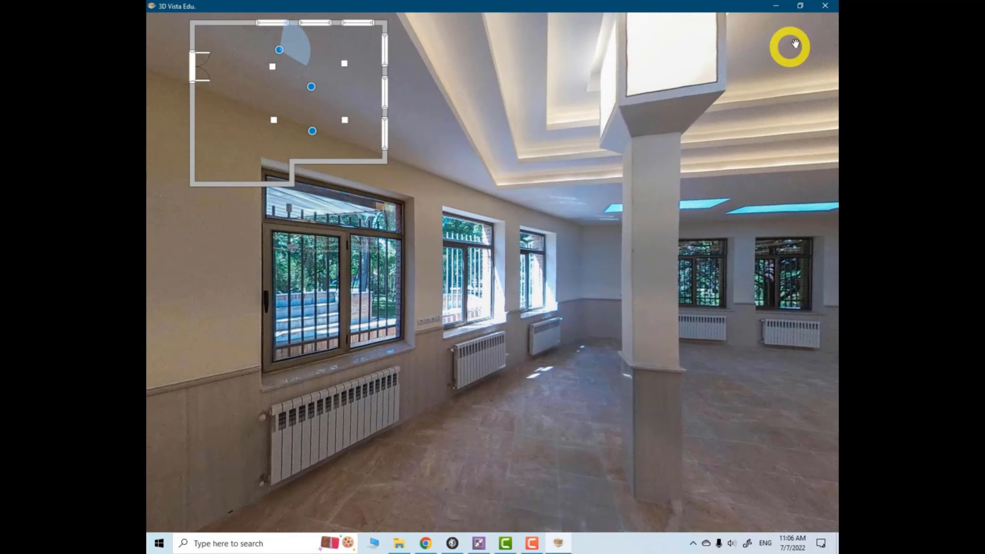
{"action": "left_click", "coordinate": [825, 6]}
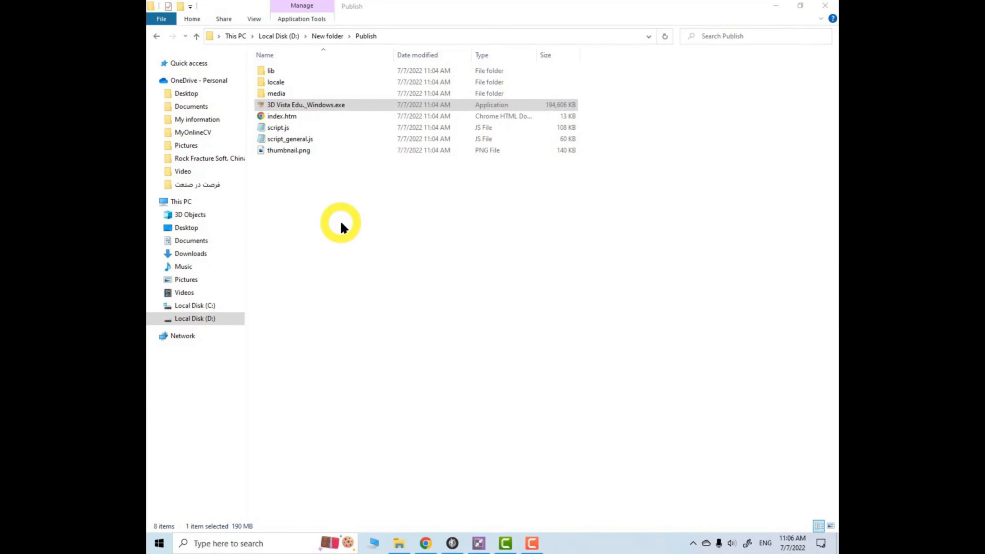
Switch back to 3DVista Virtual Tour, review the web and standalone publishing settings once more, and return to the skin editor
{"action": "left_click", "coordinate": [287, 108]}
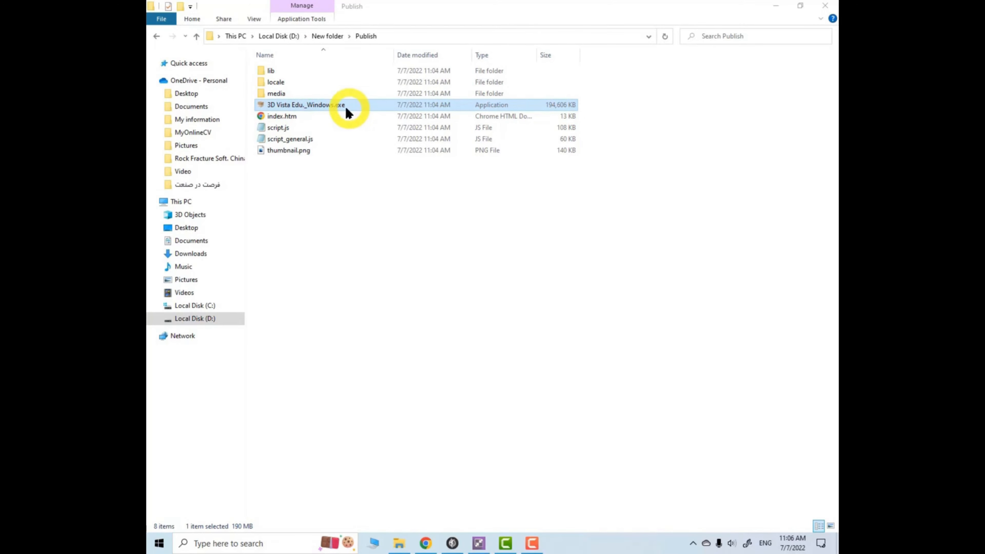
{"action": "left_click", "coordinate": [452, 543]}
{"action": "left_click", "coordinate": [504, 288]}
{"action": "left_click", "coordinate": [810, 521]}
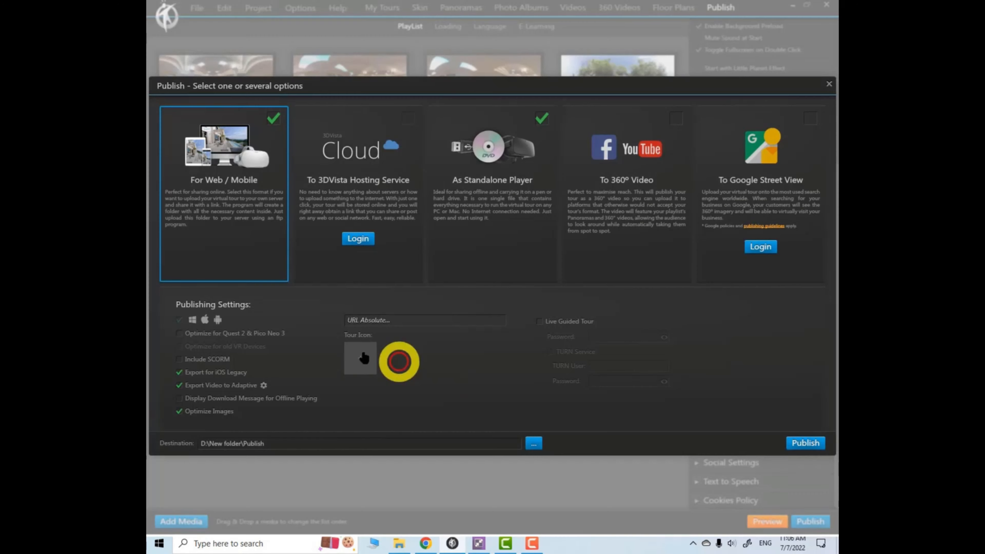
{"action": "left_click", "coordinate": [507, 152]}
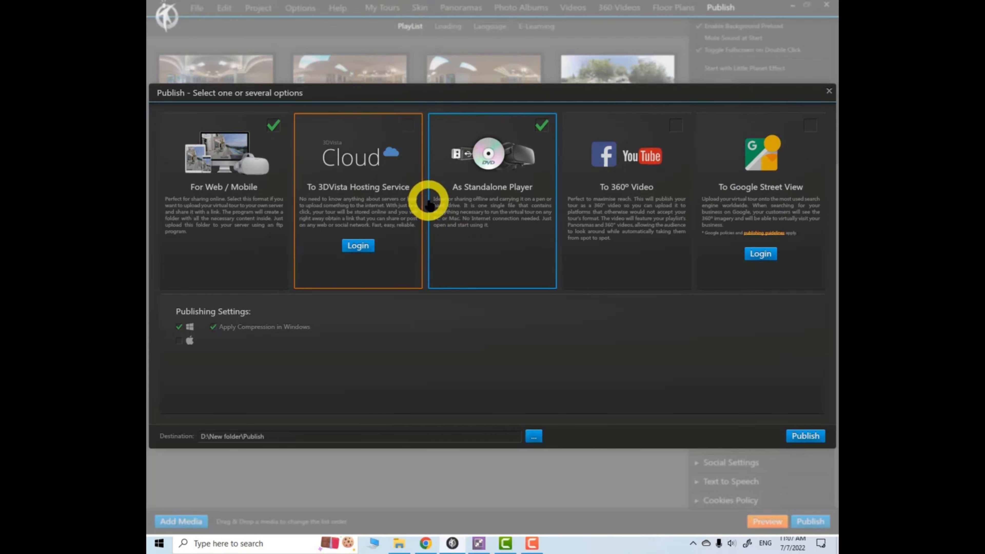
{"action": "left_click", "coordinate": [828, 90]}
{"action": "left_click", "coordinate": [420, 7]}
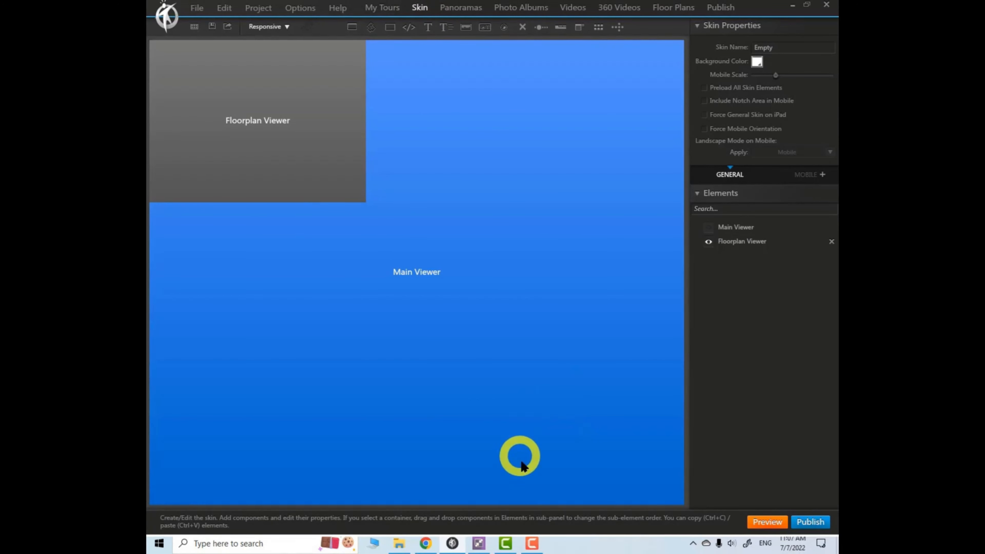
{"action": "left_click", "coordinate": [533, 538]}
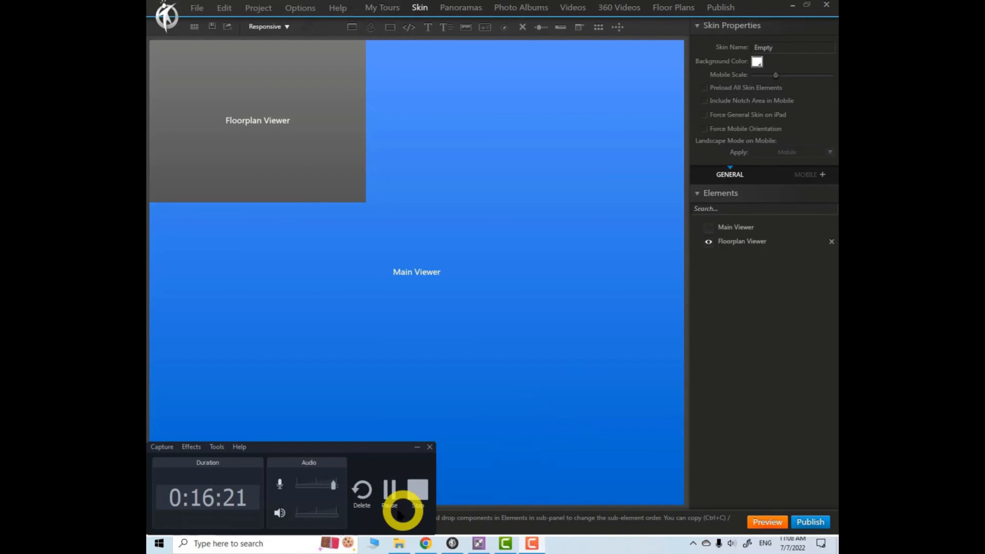
{"action": "left_click", "coordinate": [418, 485]}
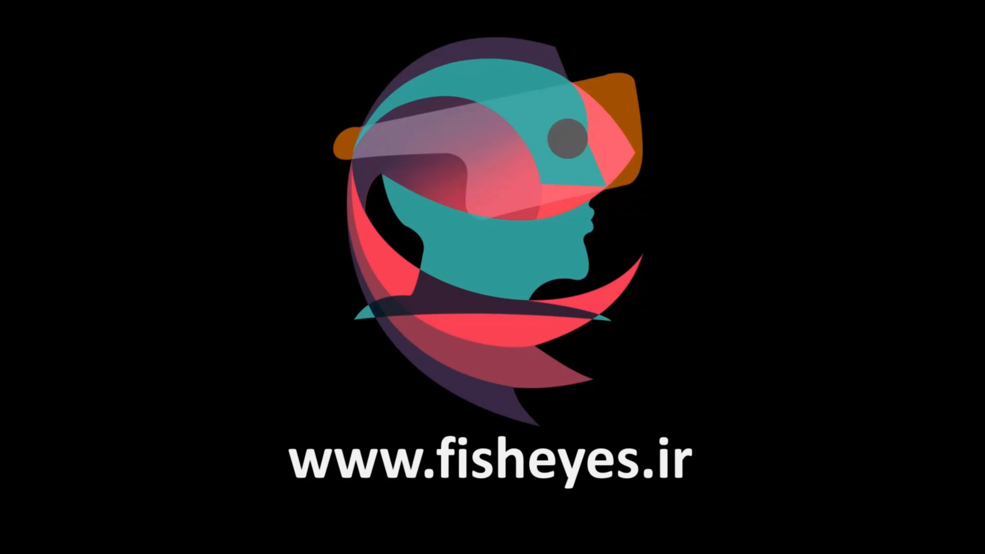